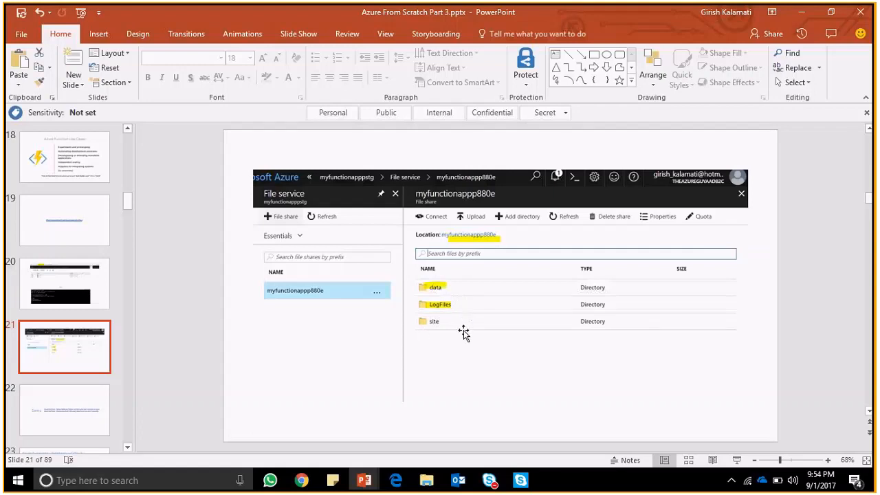
- Show the Demo slide, slide 22, and highlight the Github webhook topic in its first line
left_click(65, 404)
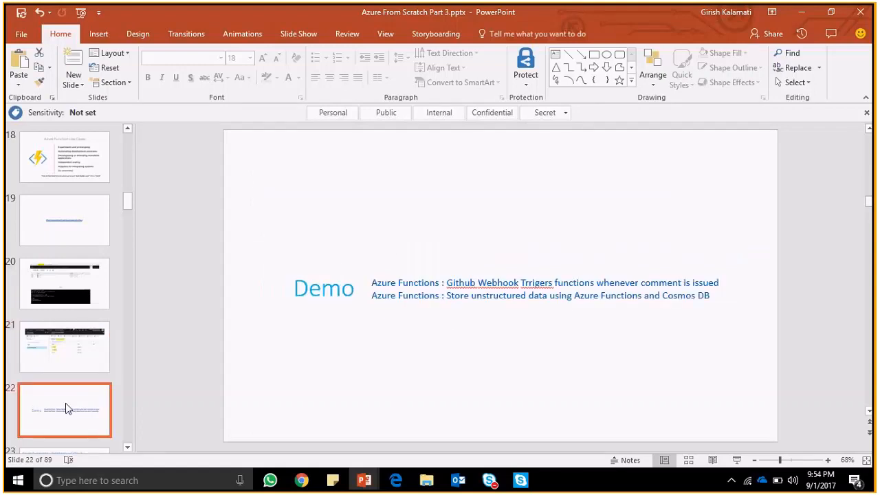
left_click(448, 285)
key("shift+End")
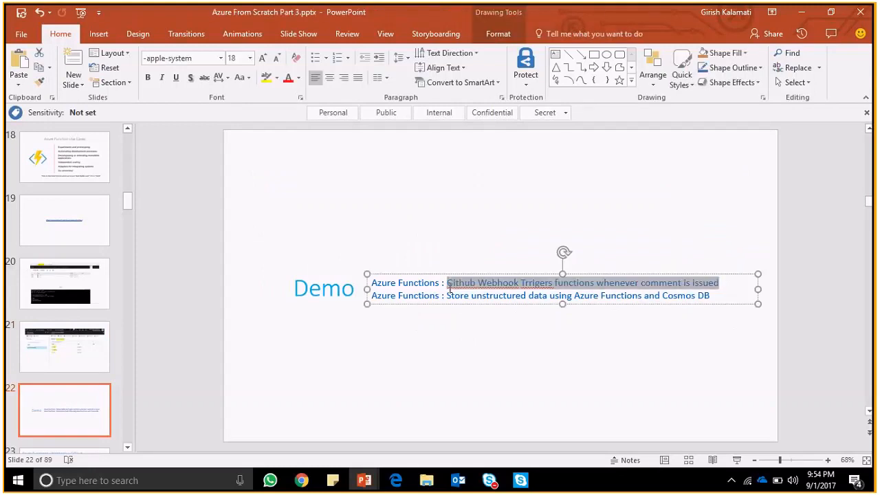
left_click(469, 284)
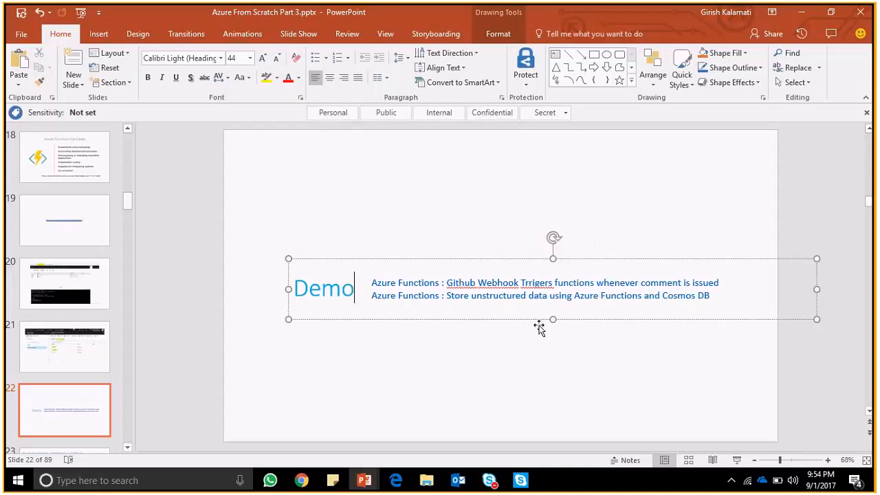
- On slide 23, replace the middle part of the GitHub Secret with a row of asterisks
left_click(64, 416)
key("Down")
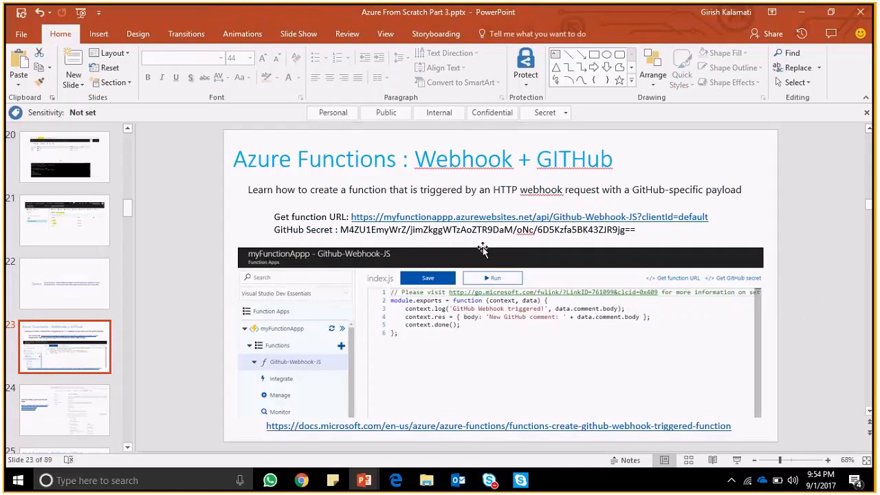
left_click_drag(441, 230, 599, 230)
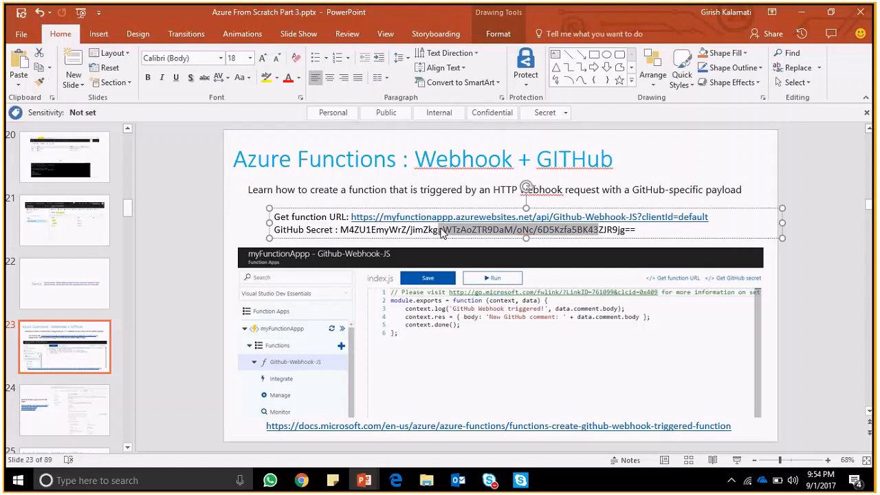
type("**************************")
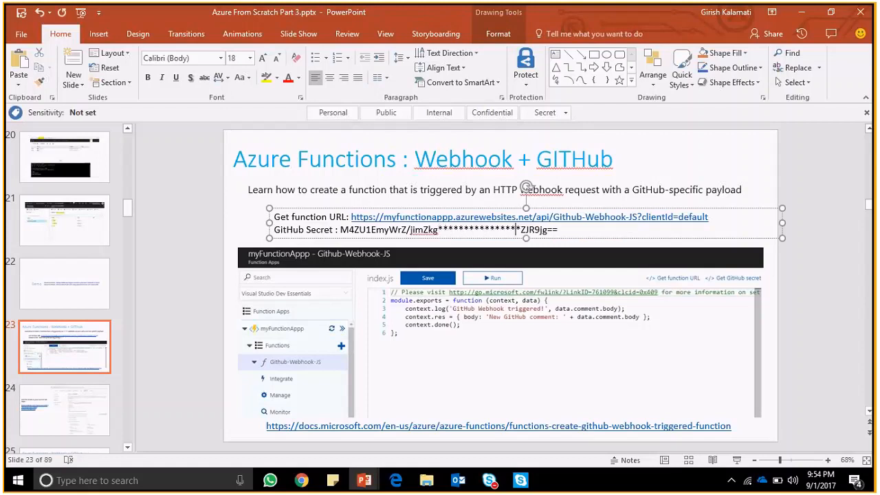
type("**")
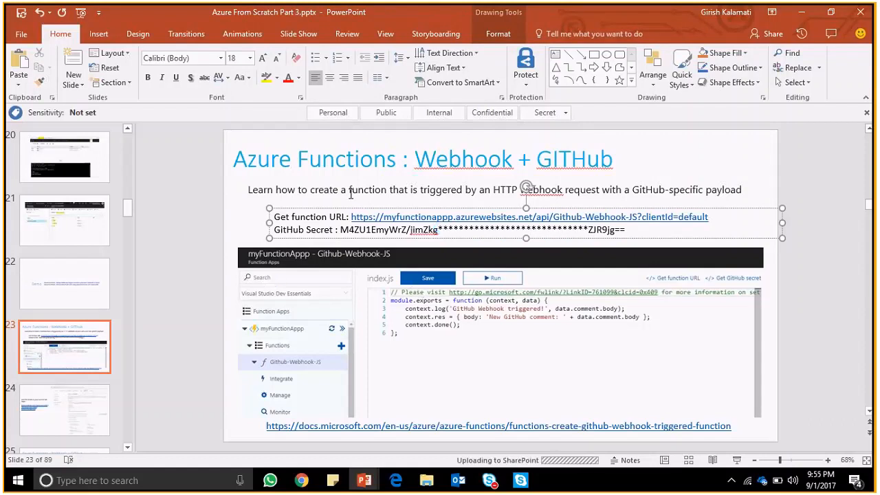
left_click(382, 240)
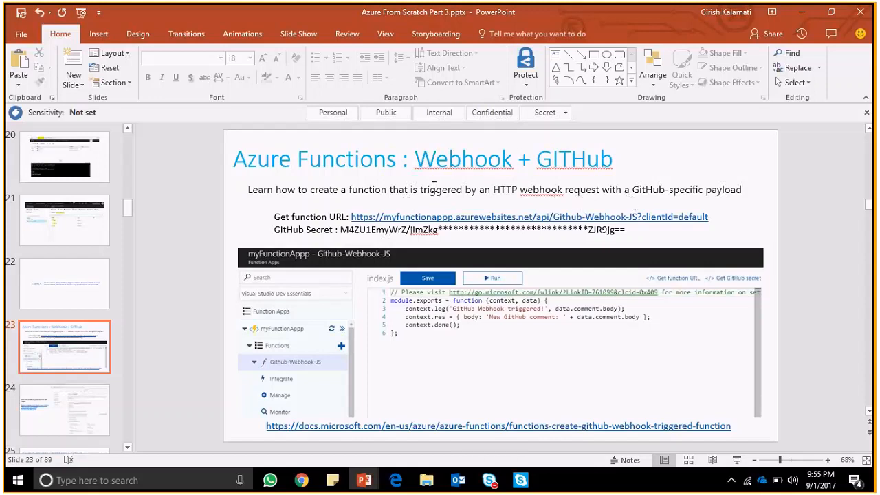
- Switch to the Azure portal in Chrome and list the functions of the myFunctionAppp function app
key("alt+Tab")
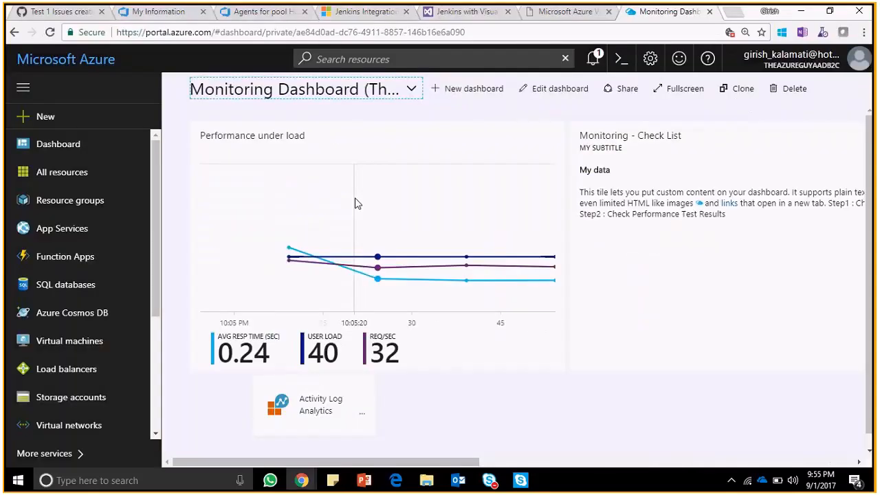
left_click(102, 262)
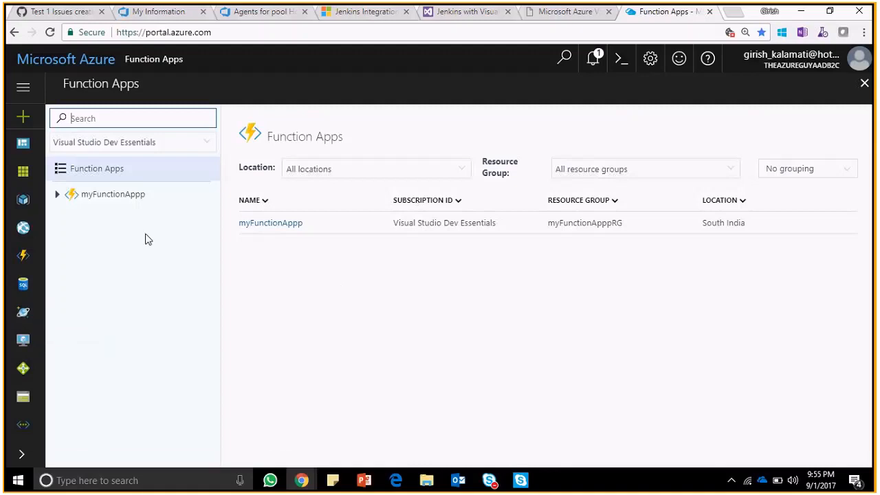
left_click(59, 197)
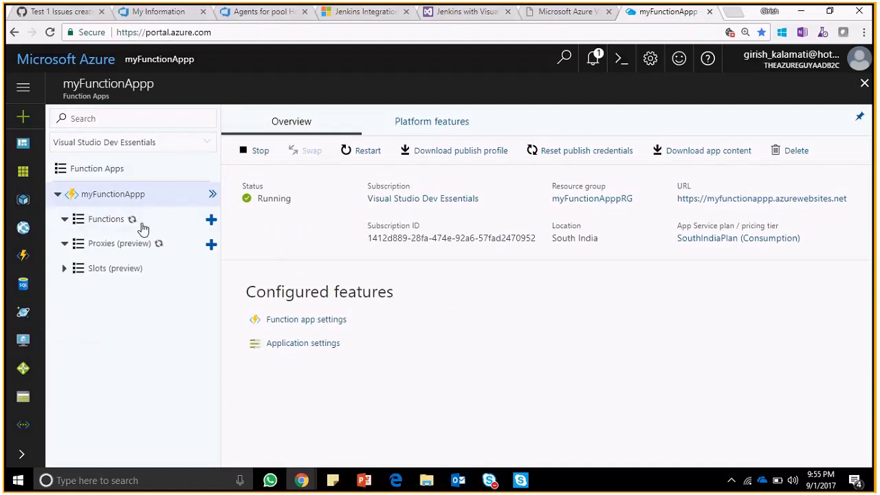
left_click(64, 220)
left_click(64, 223)
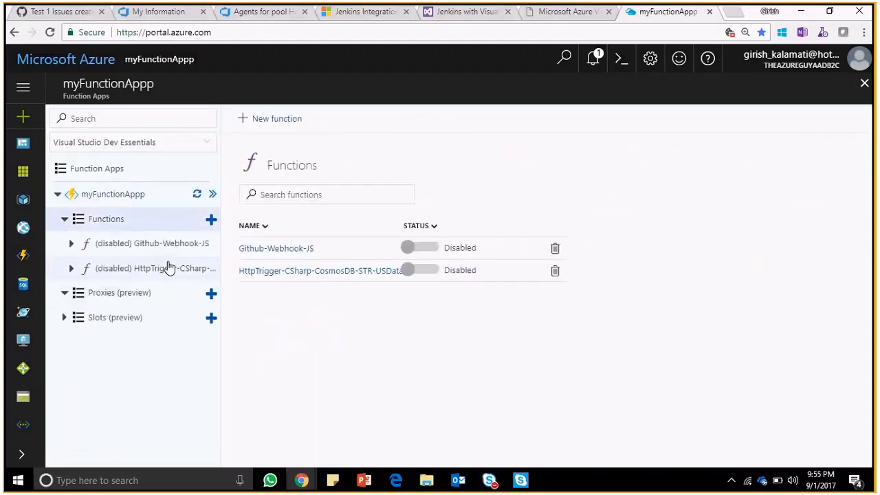
- View the HttpTrigger-CSharp-CosmosDB-STR-USData function briefly and return to the code of Github-Webhook-JS
left_click(153, 248)
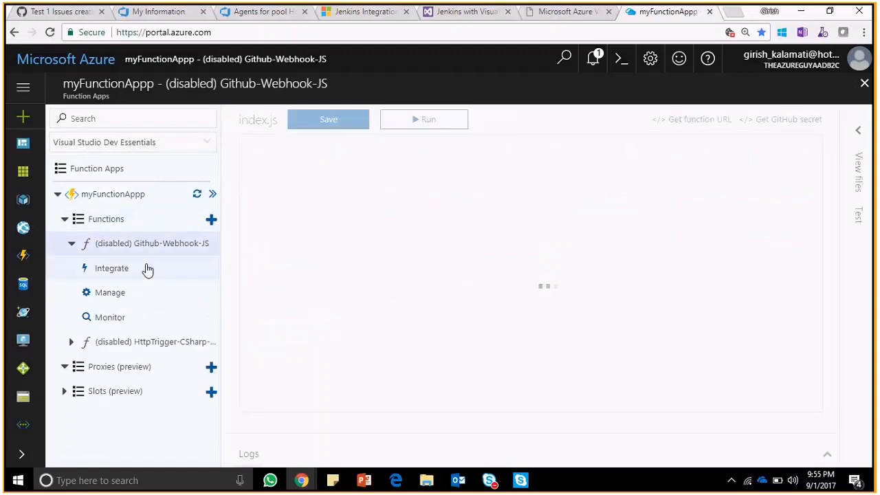
left_click(104, 343)
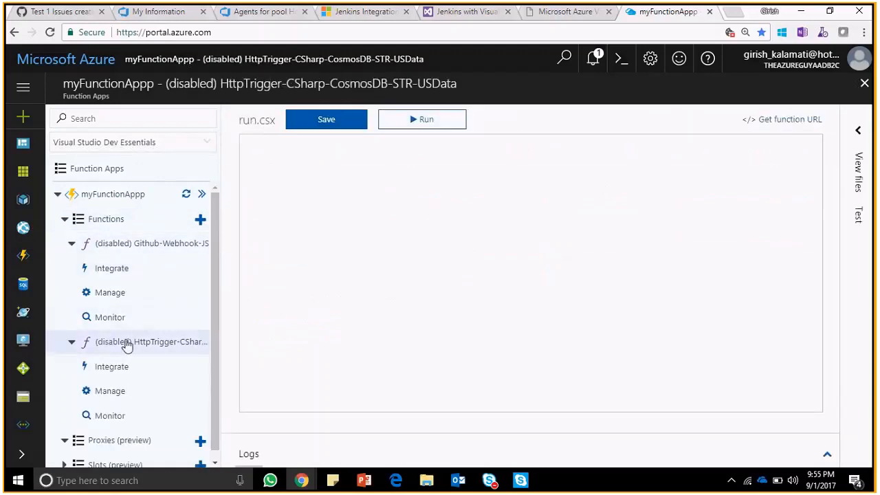
left_click(134, 248)
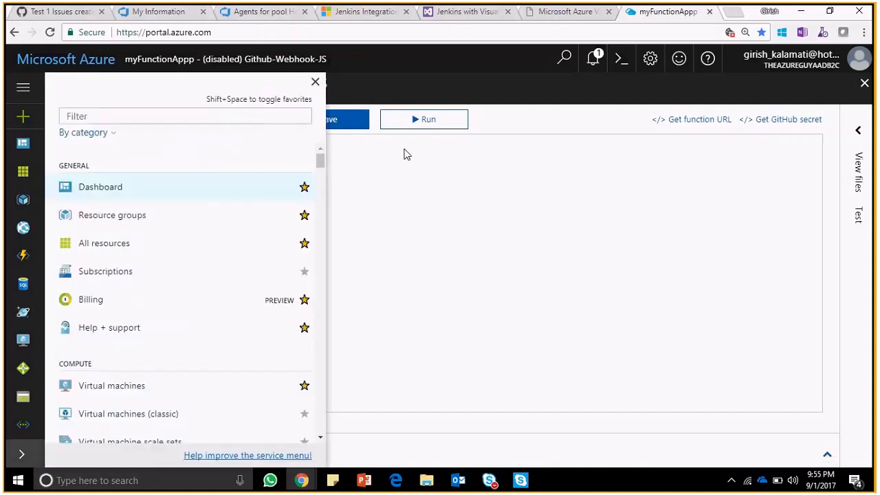
left_click(315, 83)
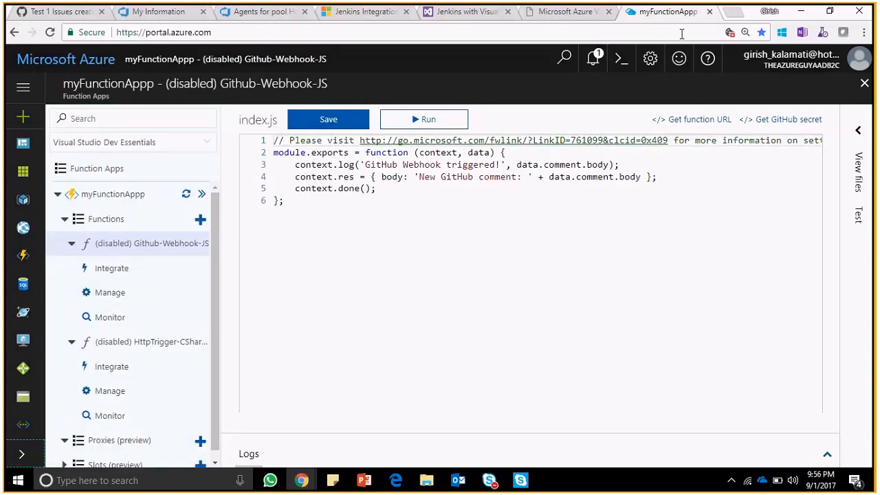
- Duplicate the Azure portal browser tab and return to the original myFunctionAppp tab
right_click(681, 13)
left_click(687, 60)
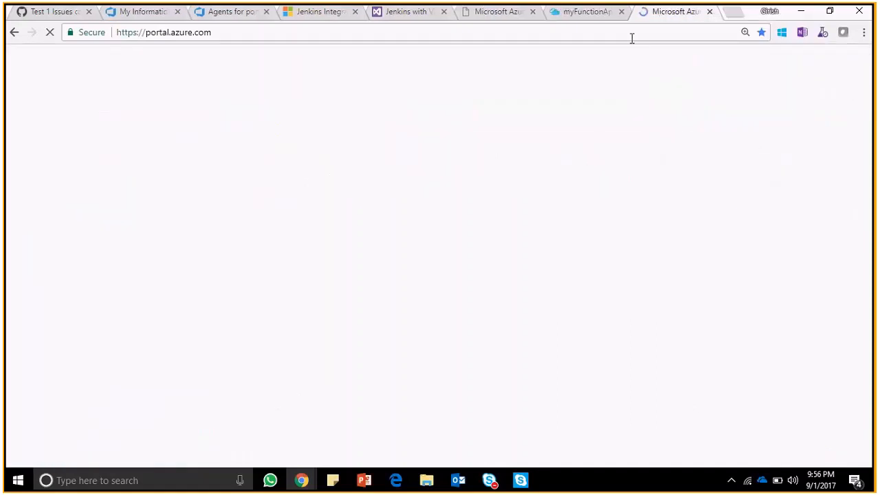
left_click(589, 17)
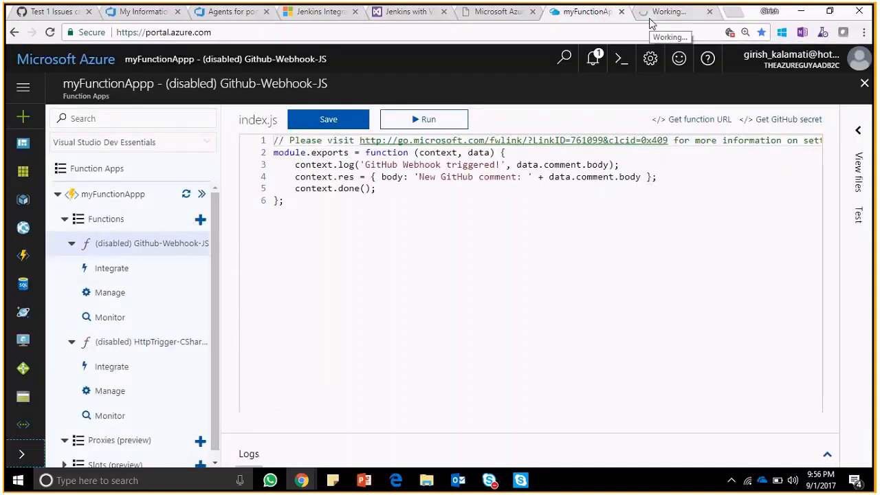
- Examine the index.js code of the Github-Webhook-JS function from the first line to the last
left_click_drag(295, 204, 245, 110)
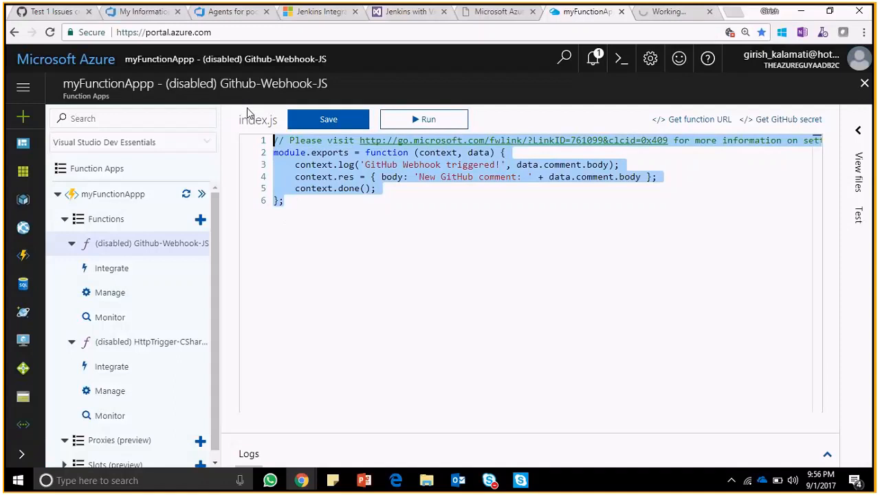
left_click(418, 192)
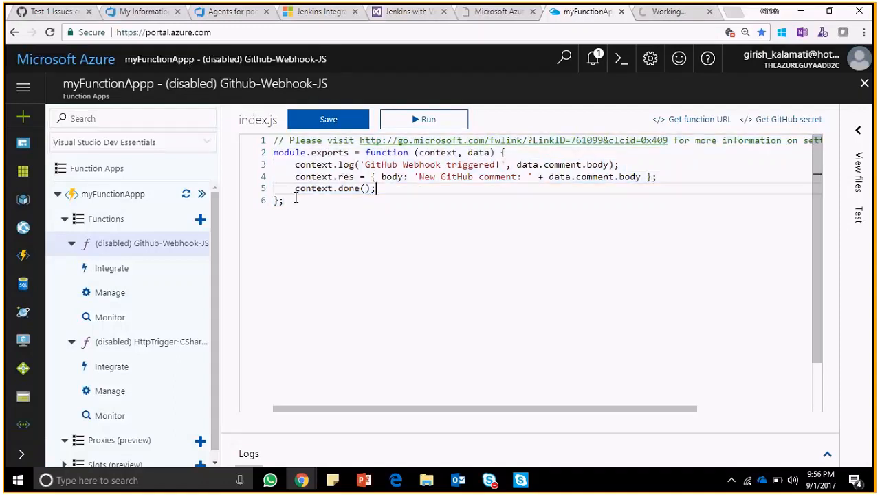
left_click_drag(286, 201, 273, 140)
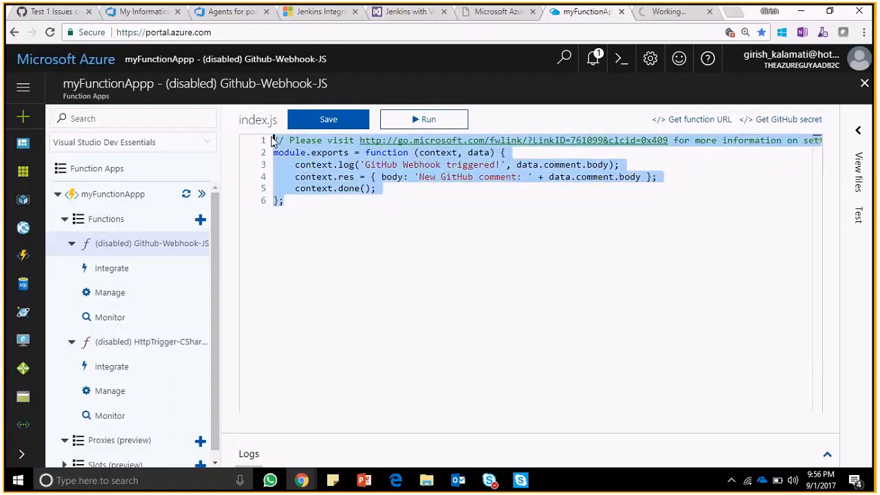
left_click(471, 176)
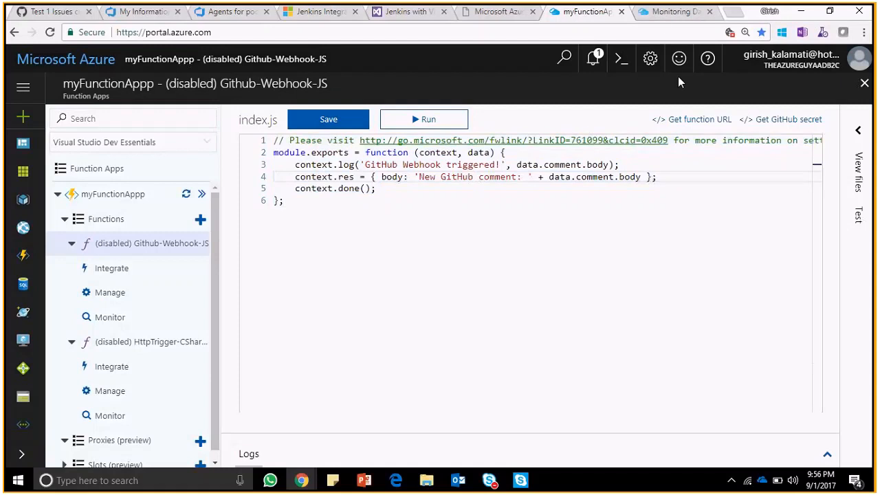
- In the duplicated portal tab, start creating a new resource and search the Marketplace for "Azure Functions"
left_click(658, 14)
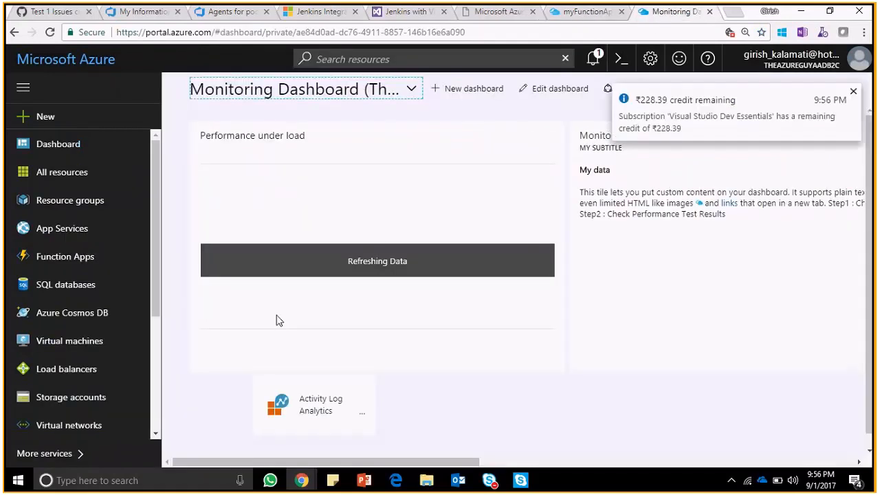
left_click(81, 454)
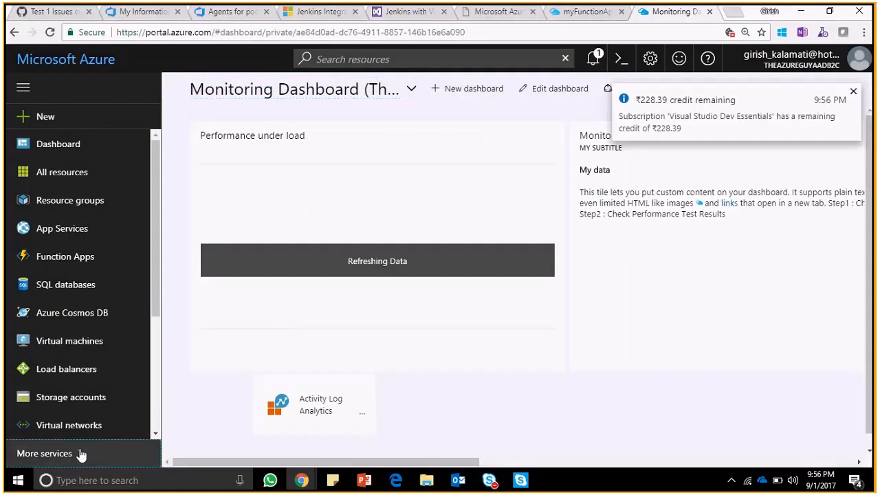
left_click(39, 115)
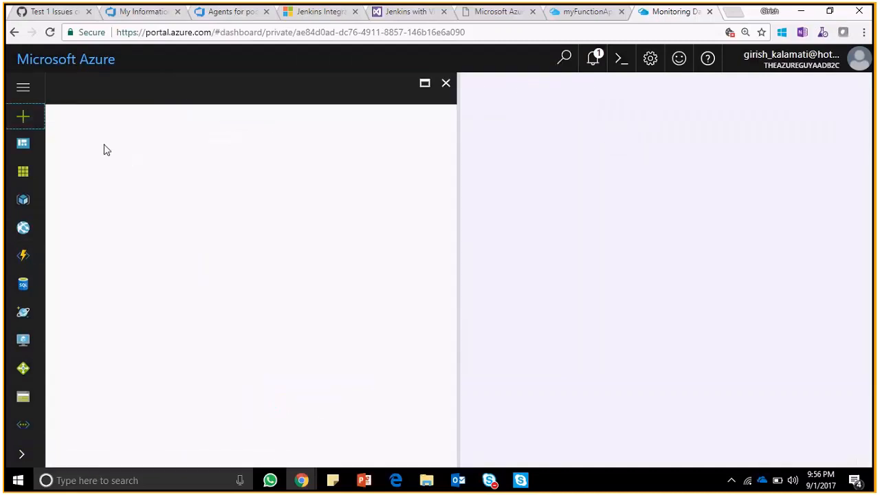
type("Azu")
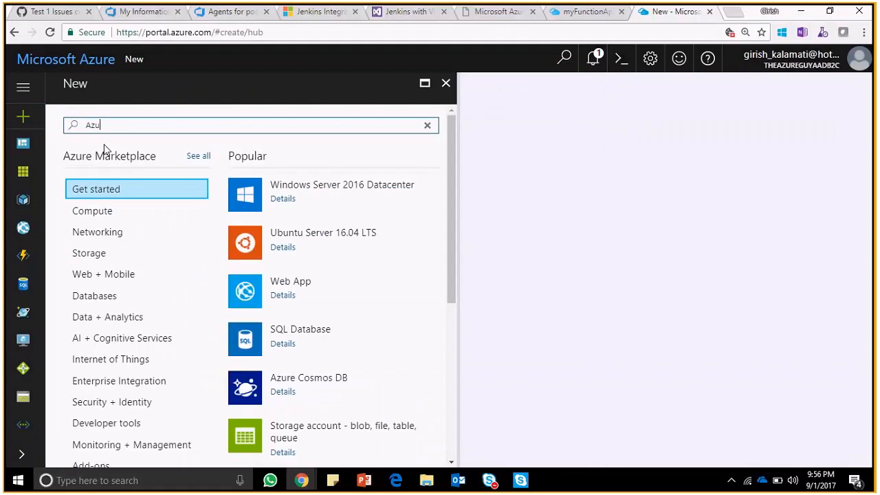
type("re F")
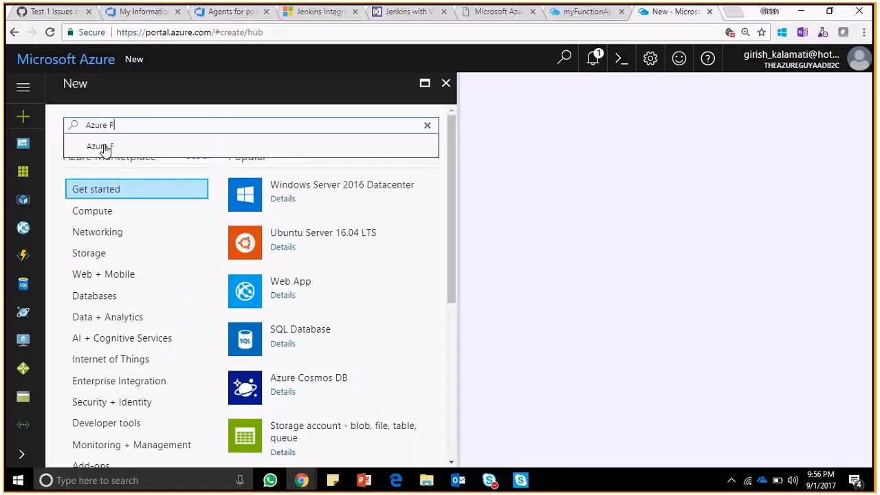
type("unctions")
left_click(104, 147)
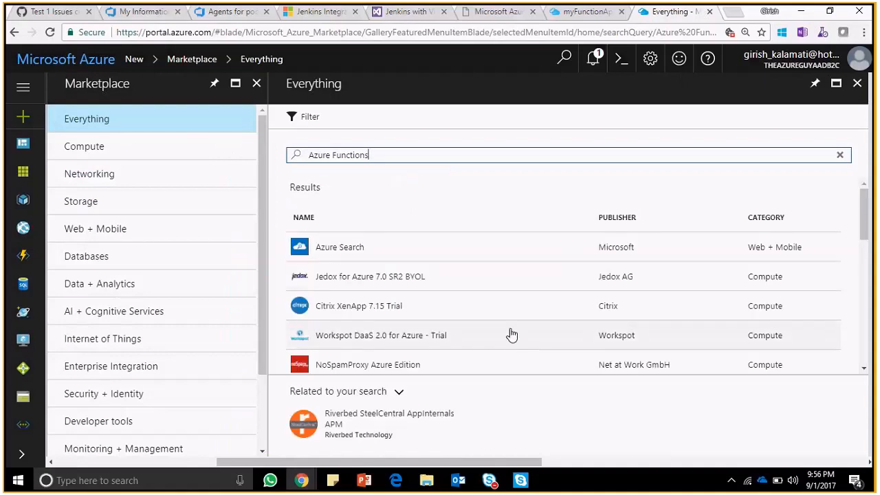
- Look through the Azure Functions search results and narrow them to the Web + Mobile category
left_click_drag(865, 231, 852, 130)
left_click(115, 232)
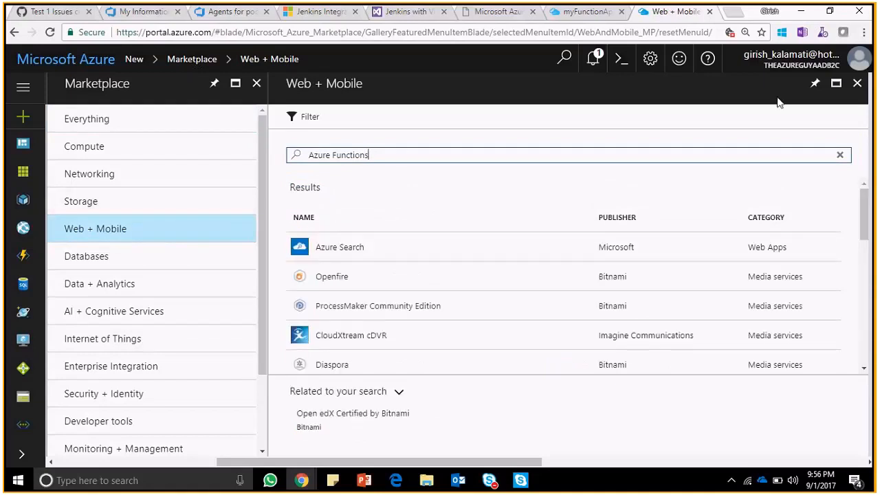
left_click(856, 85)
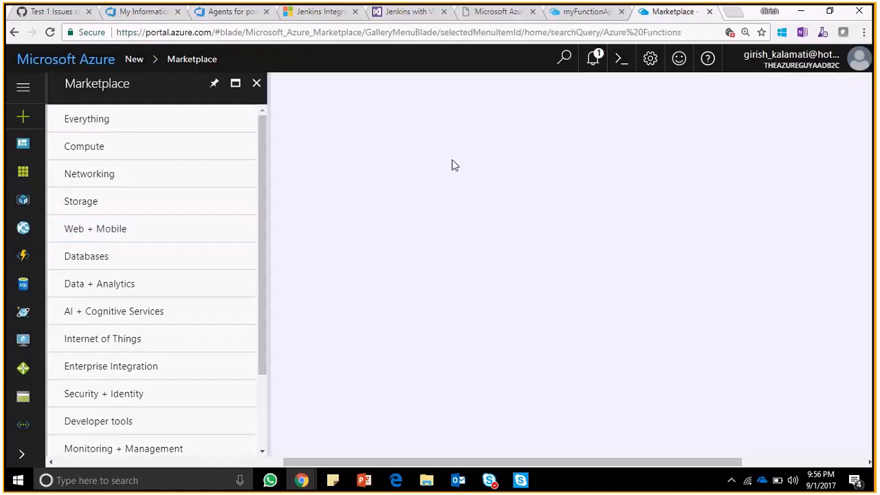
left_click(146, 237)
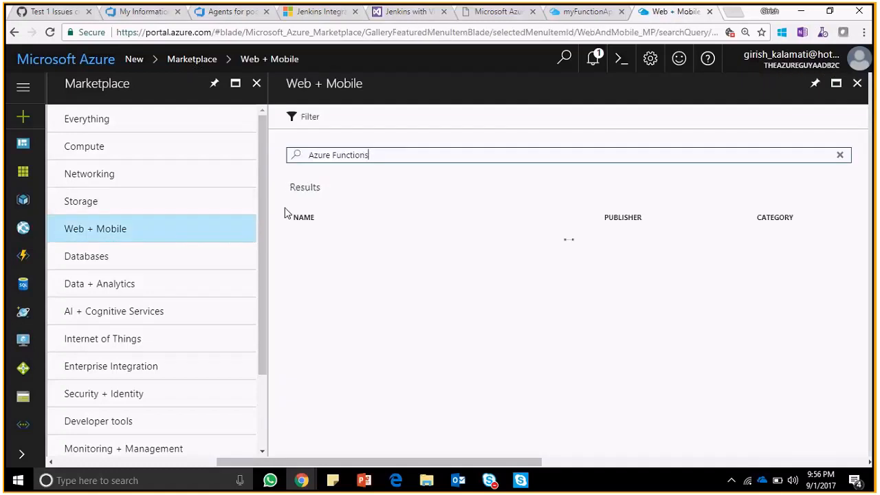
- Clear the Web + Mobile search, find the Function App offering under Web Apps, and open its creation form
left_click_drag(420, 158, 203, 161)
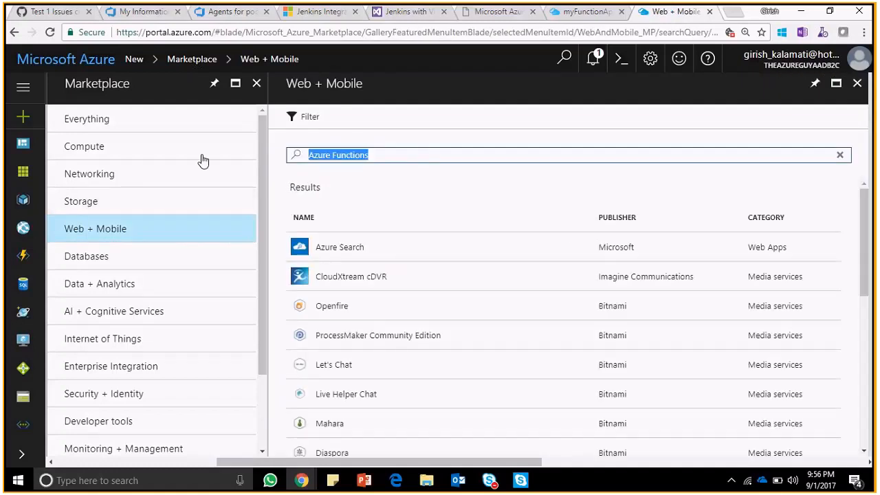
key("BackSpace")
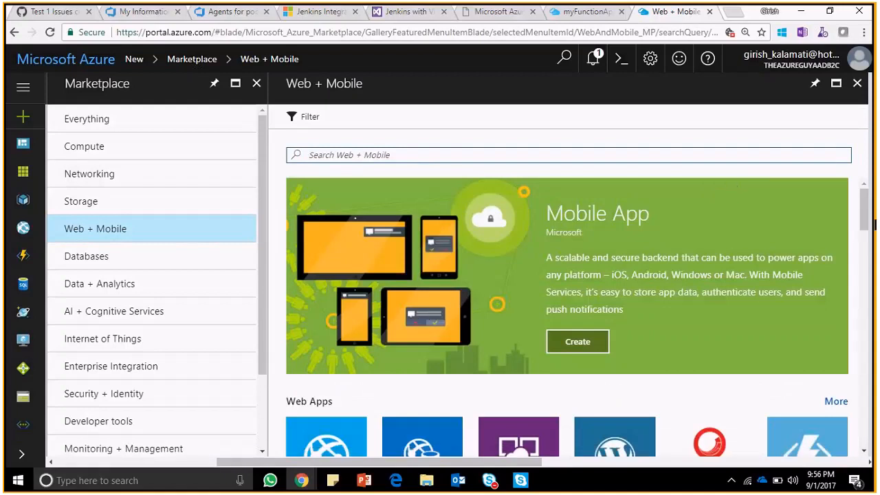
left_click_drag(865, 206, 870, 257)
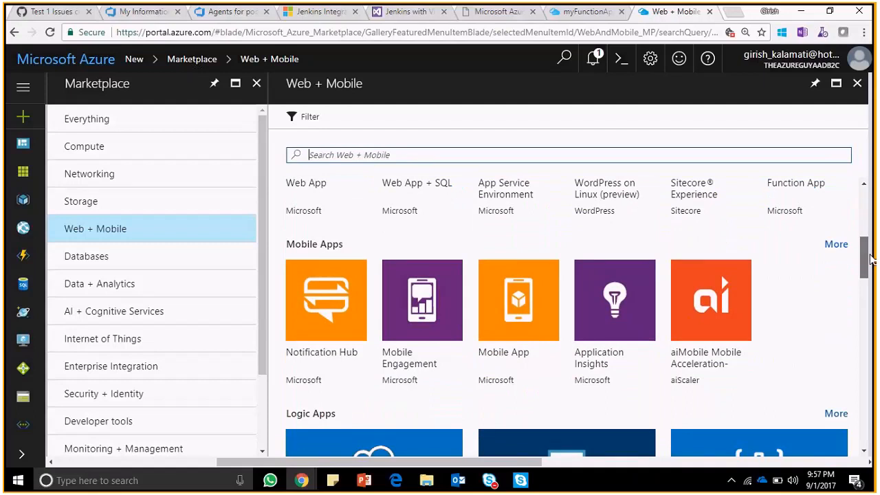
scroll(818, 256, "up", 3)
left_click(814, 256)
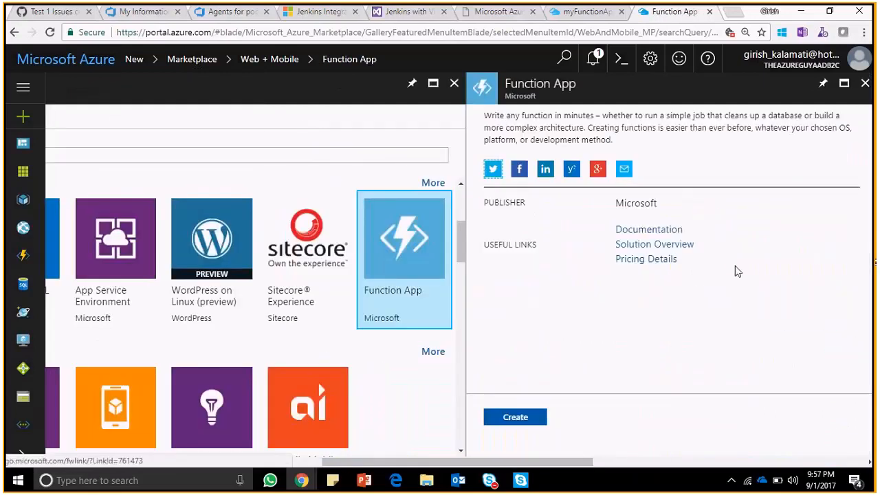
left_click(521, 420)
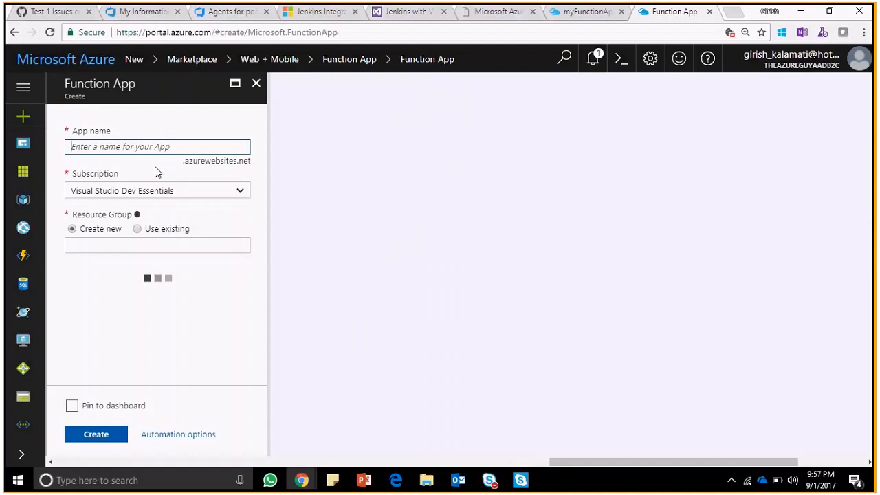
- Enter TestFunctionApp as the new function app's name
type("Test")
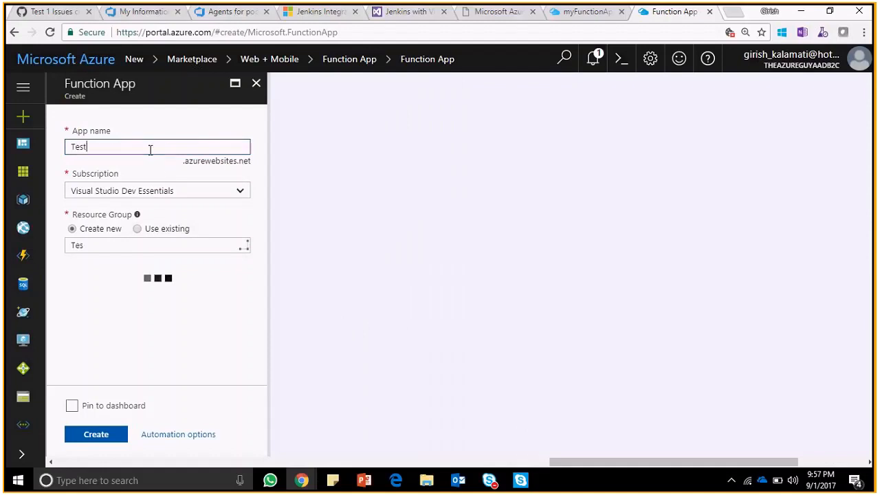
type("Fucn")
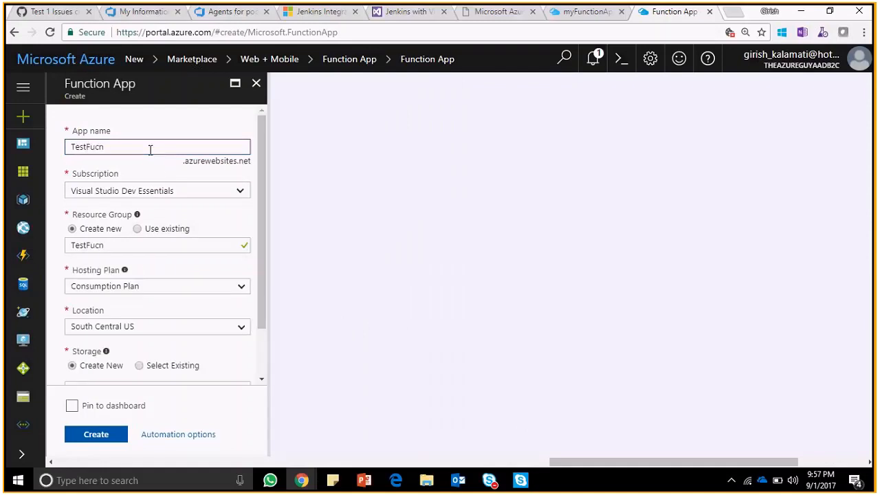
key("BackSpace")
type("nctinApp")
key("Left")
key("Left")
key("Left")
type("o")
double_click(150, 147)
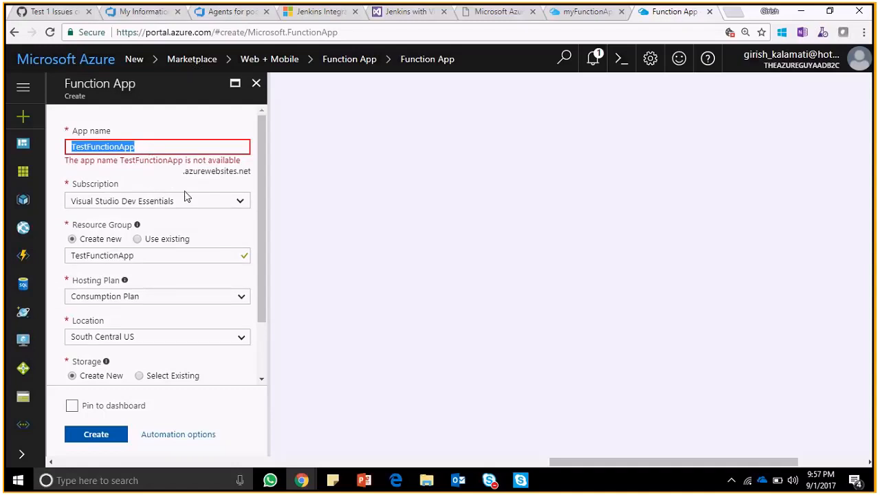
- Try the suffix 1 on the app name, then set it to TestFunctionApp-TAG instead
left_click(154, 173)
left_click(152, 147)
type("1")
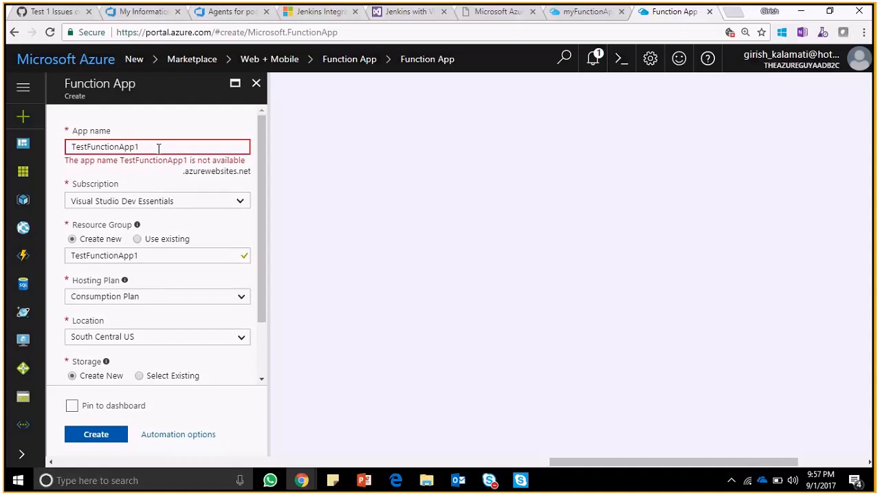
key("BackSpace")
type("-TAG")
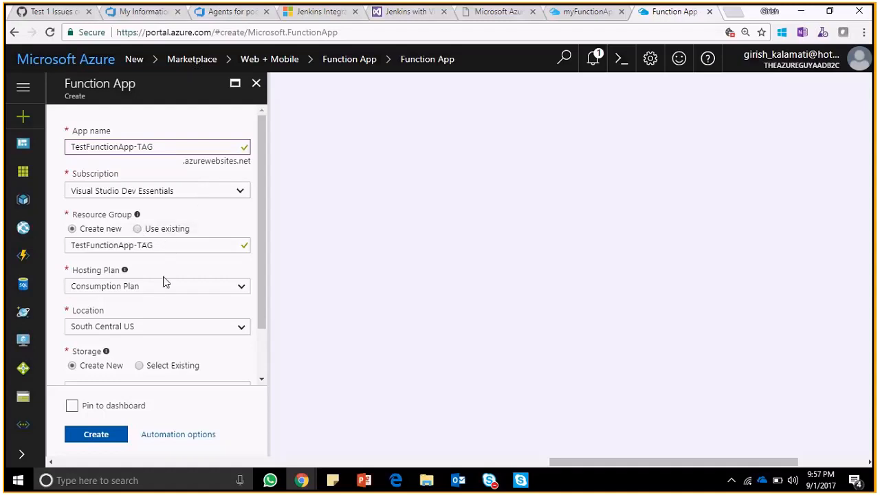
- Switch the hosting plan to App Service Plan and back to Consumption Plan
left_click(219, 288)
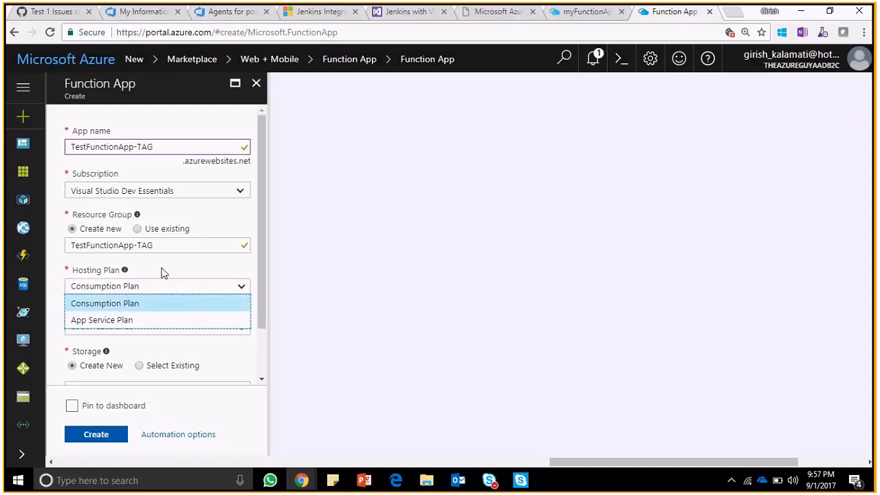
left_click(93, 320)
left_click(134, 286)
left_click(122, 304)
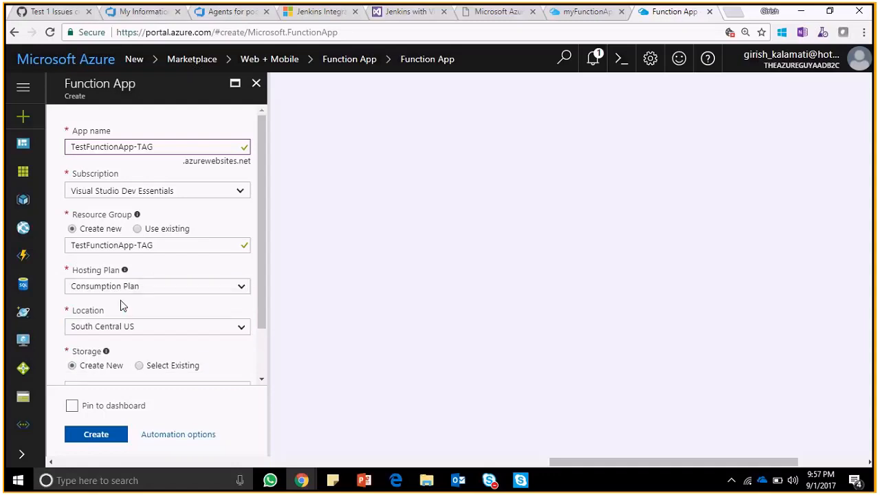
- Set the location to South India and try to create the function app
left_click(180, 328)
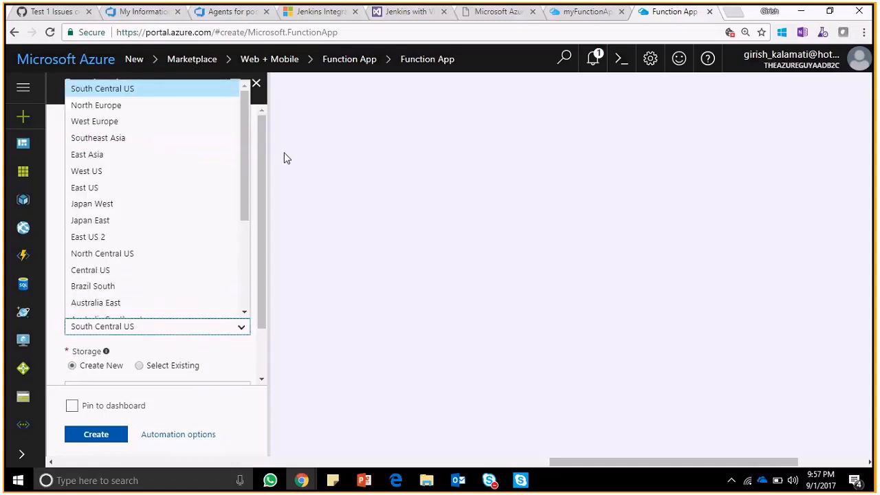
left_click_drag(244, 176, 247, 244)
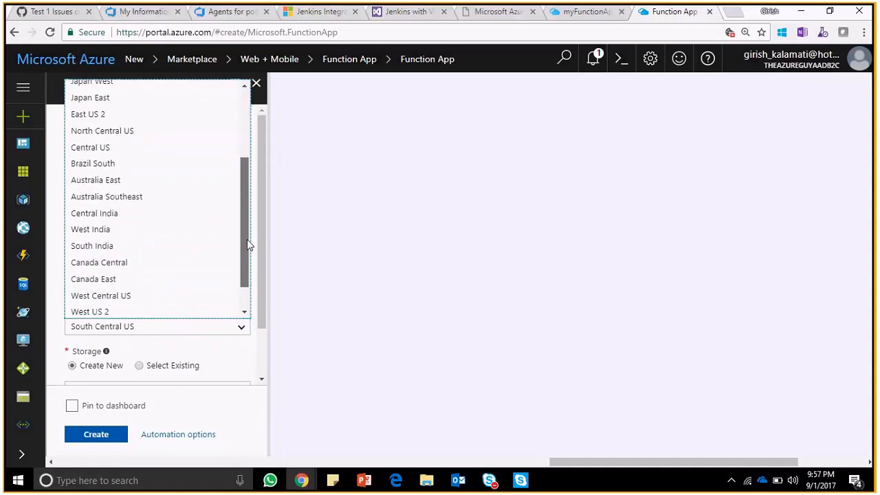
left_click(155, 246)
left_click_drag(261, 329, 263, 374)
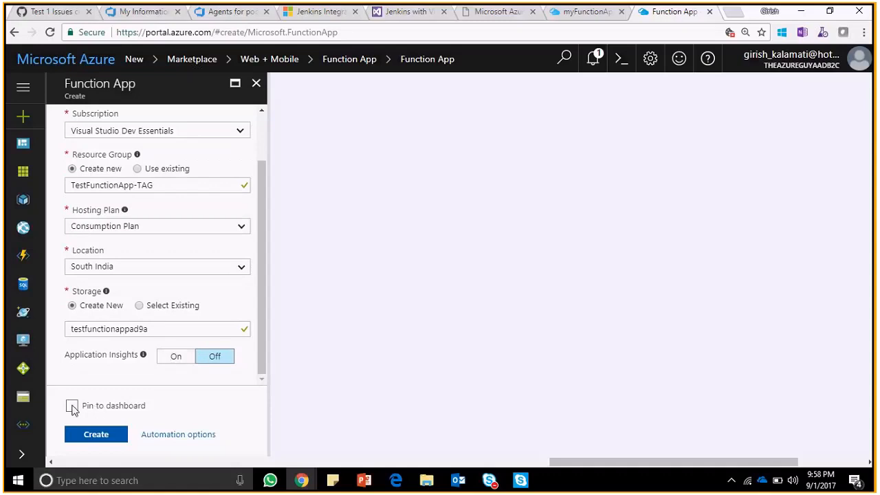
left_click(96, 434)
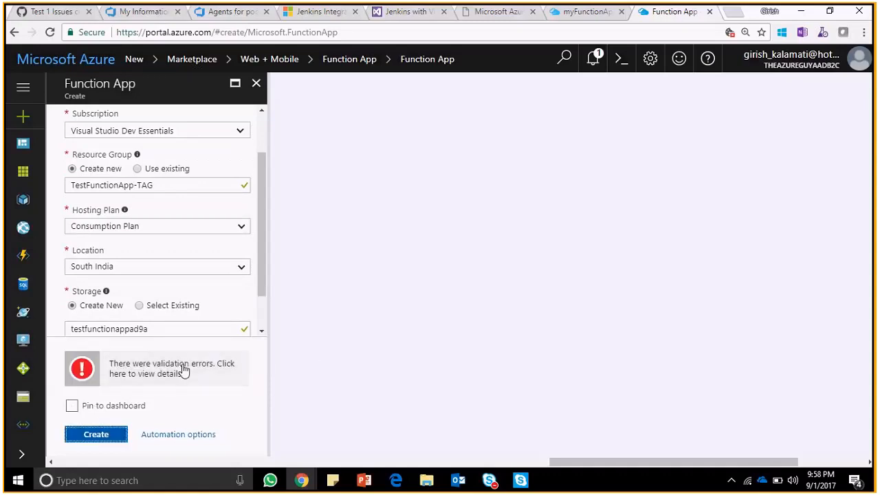
- Review the form entries, set the location to Australia East, and try again to create the function app
left_click_drag(263, 261, 259, 288)
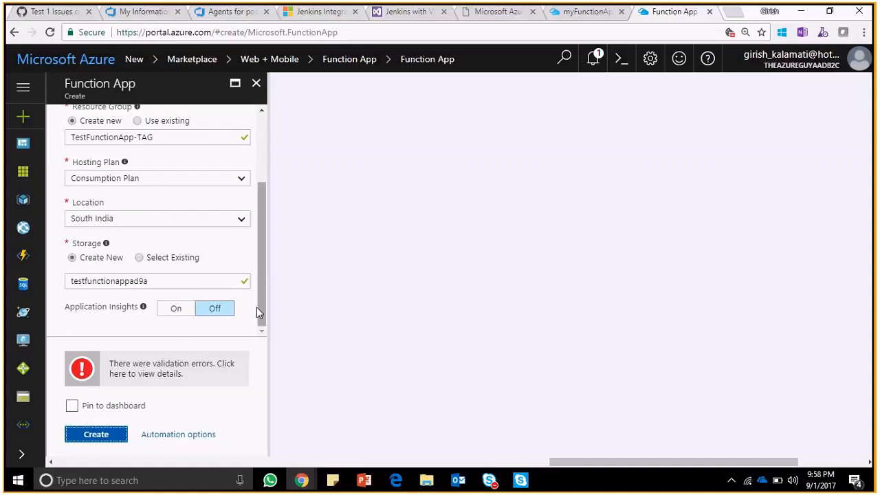
left_click_drag(257, 306, 206, 186)
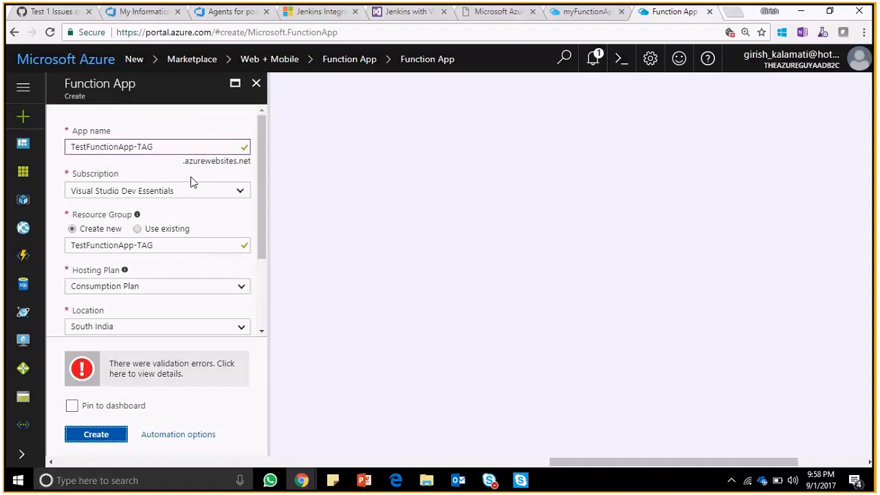
left_click_drag(263, 227, 260, 283)
left_click(244, 227)
left_click(195, 260)
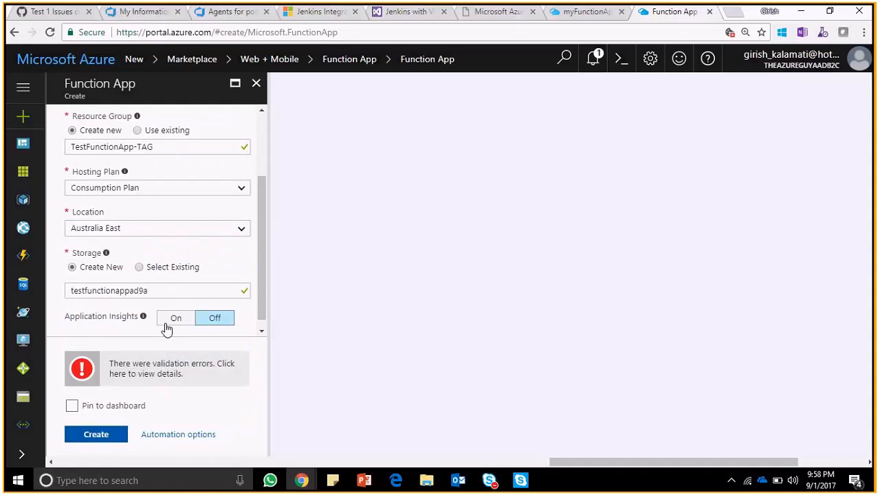
left_click(108, 436)
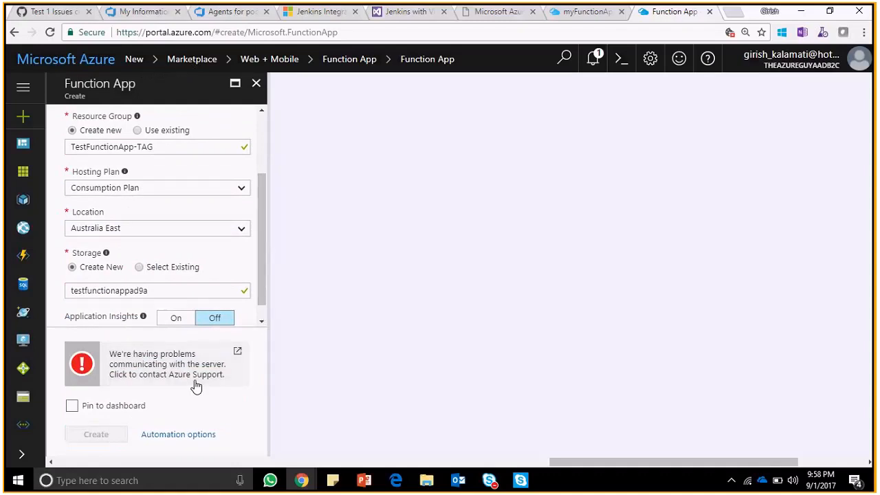
- Reload the Function App creation form and check the Github-Webhook-JS function in the myFunctionAppp tab while it loads
left_click_drag(261, 255, 269, 133)
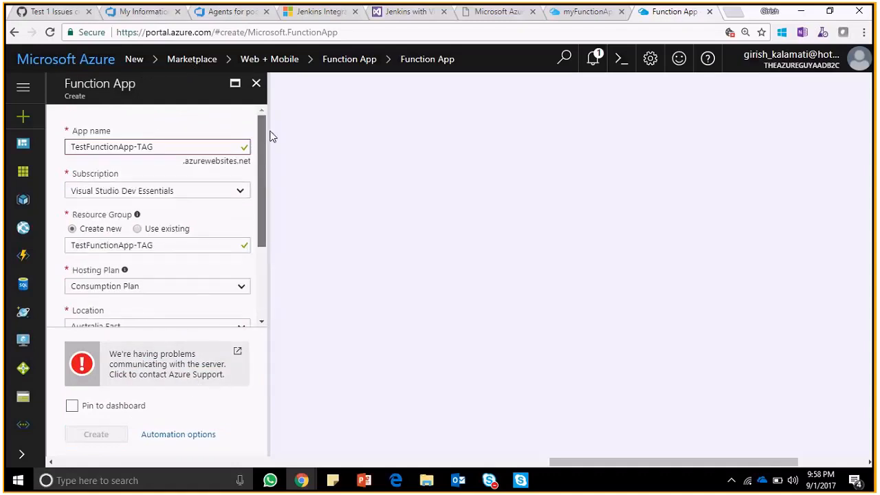
left_click(50, 32)
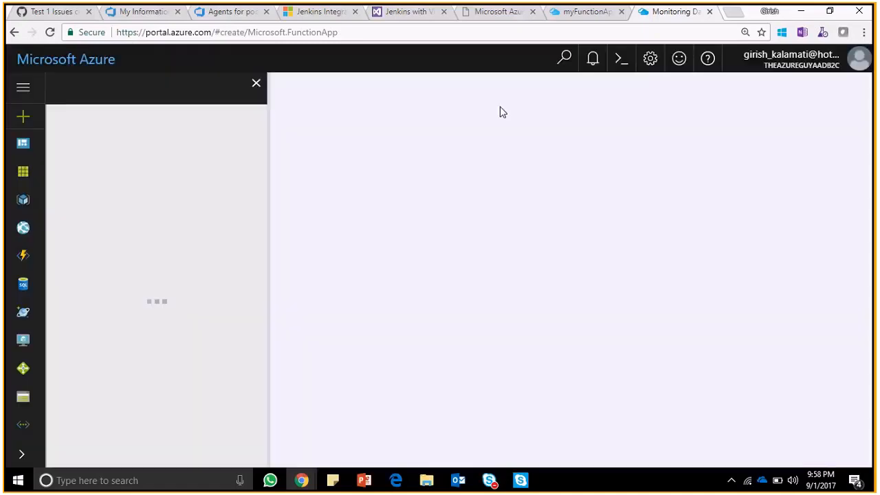
left_click(588, 12)
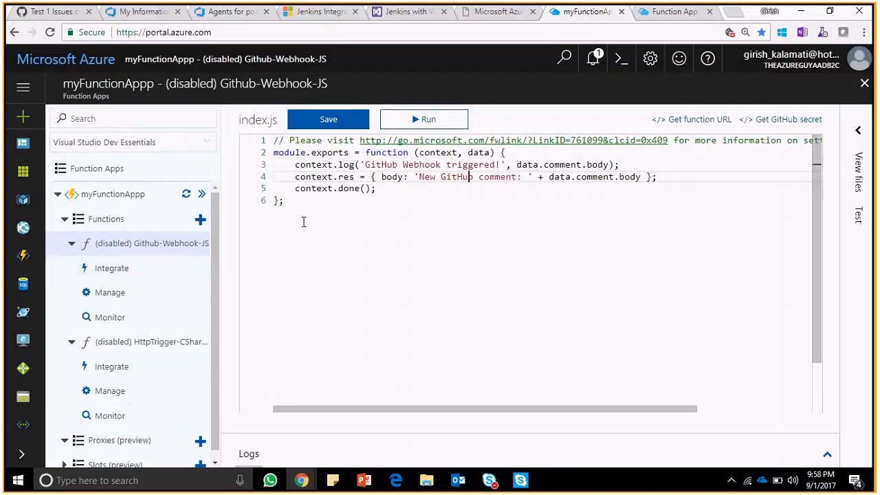
left_click(684, 14)
- In a new browser tab, search Google for "azure functions" and open the Azure Functions Portal result
left_click(735, 14)
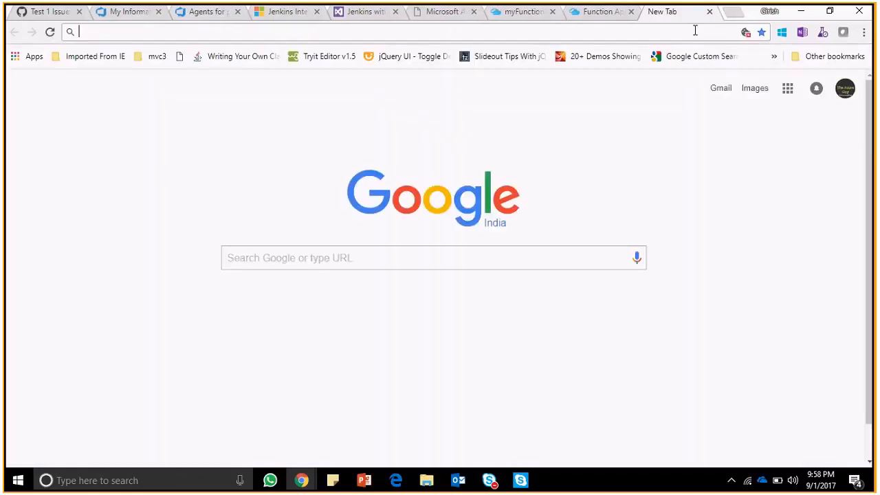
type("azure fub")
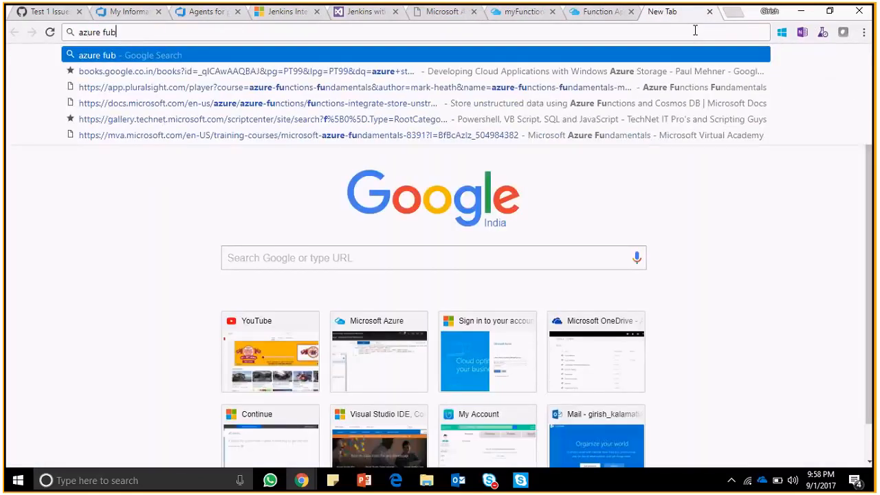
type("nctions")
key("Return")
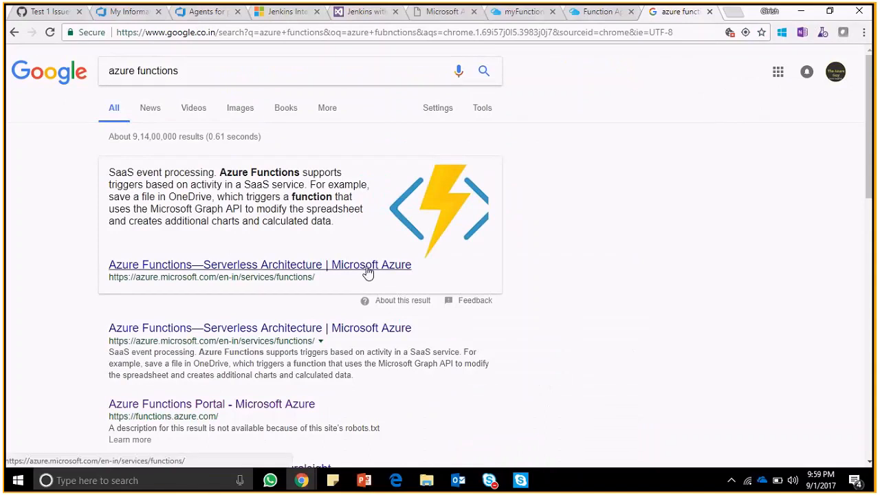
left_click(231, 405)
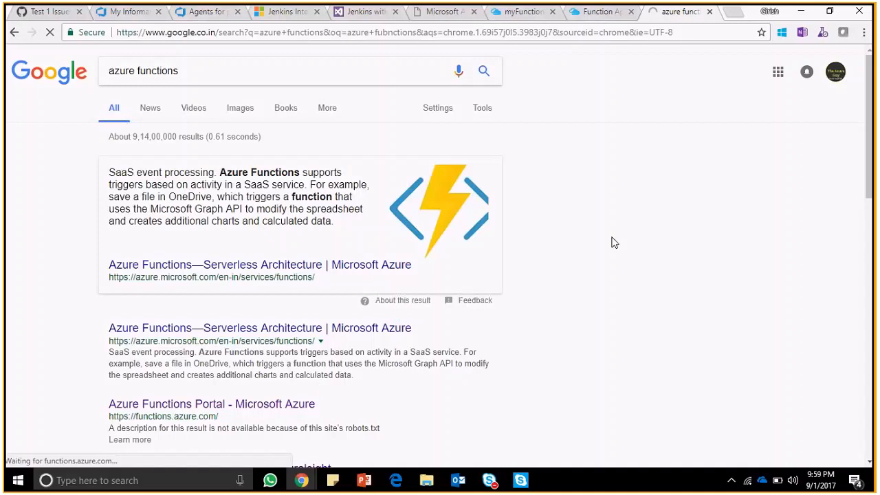
- From the Azure Functions product page, open the free trial offering premade functions
left_click(512, 11)
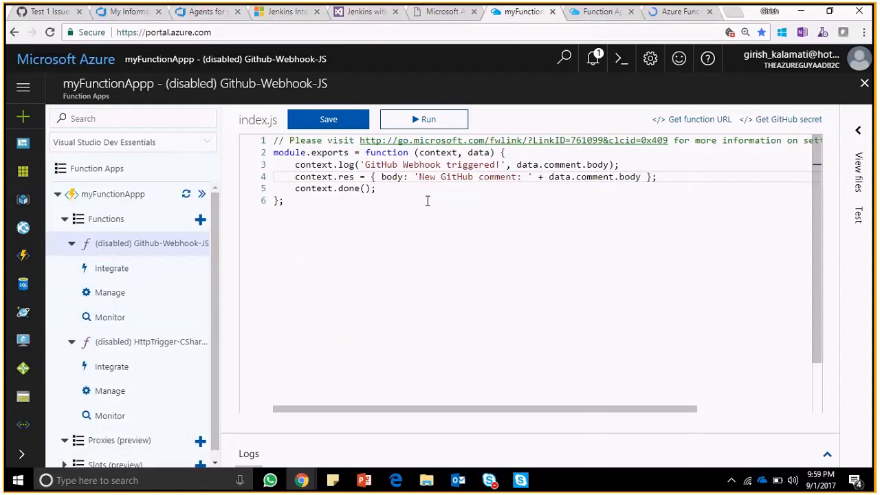
left_click(663, 16)
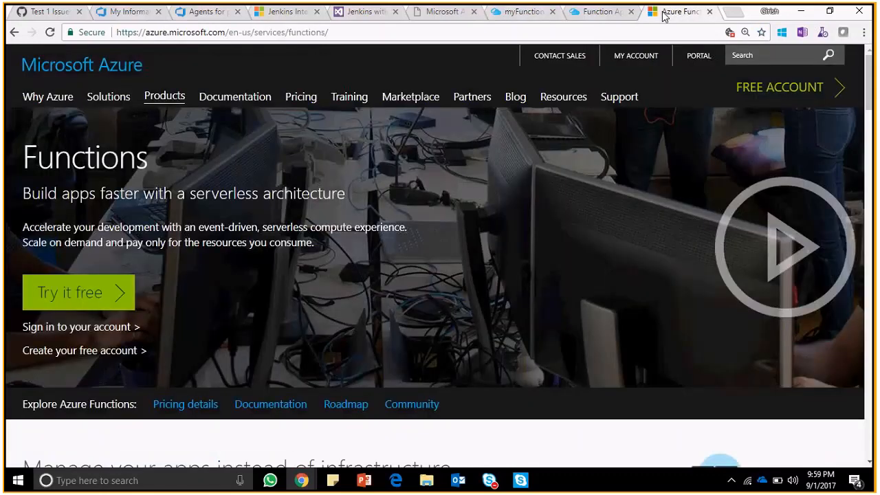
left_click(72, 293)
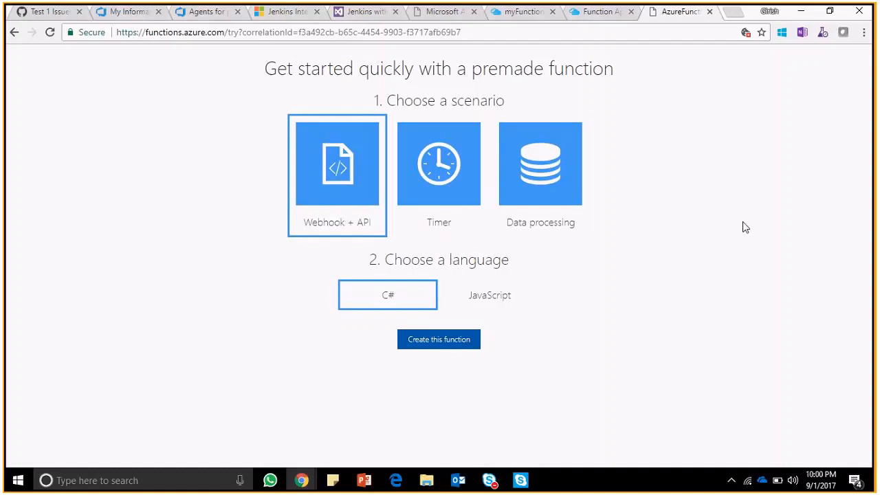
- Return to the Function App creation form and set the app name to TestFunctionApp-TAG
left_click(582, 21)
left_click(146, 243)
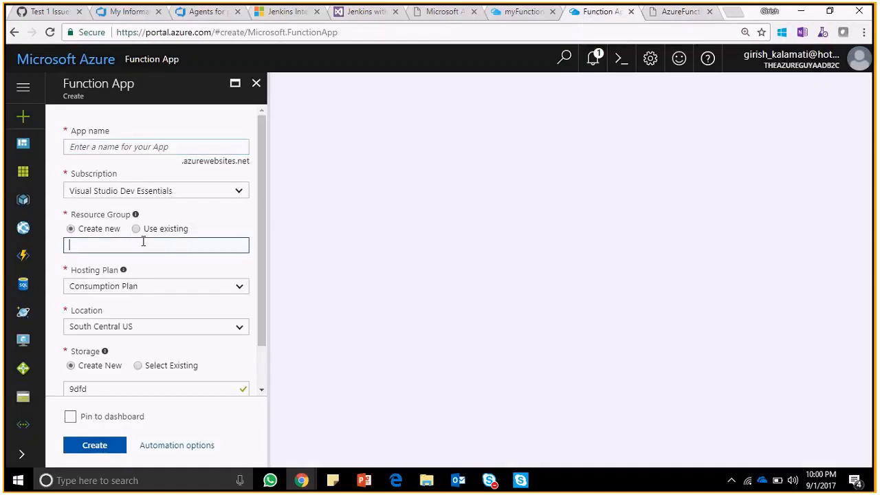
left_click(137, 146)
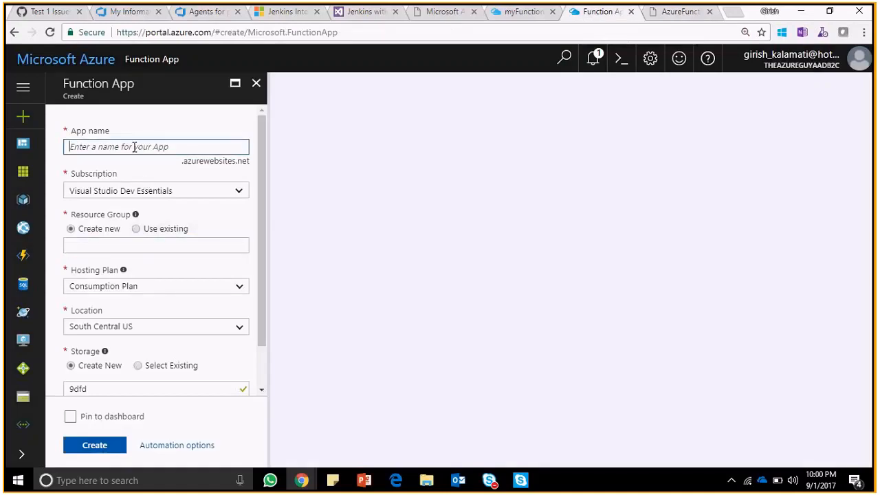
type("TestFunctionApp")
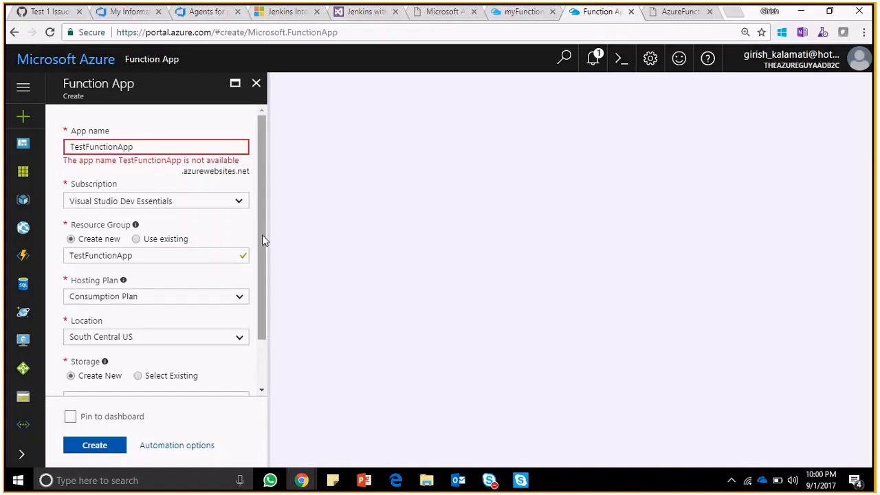
left_click(173, 146)
type("-TAG")
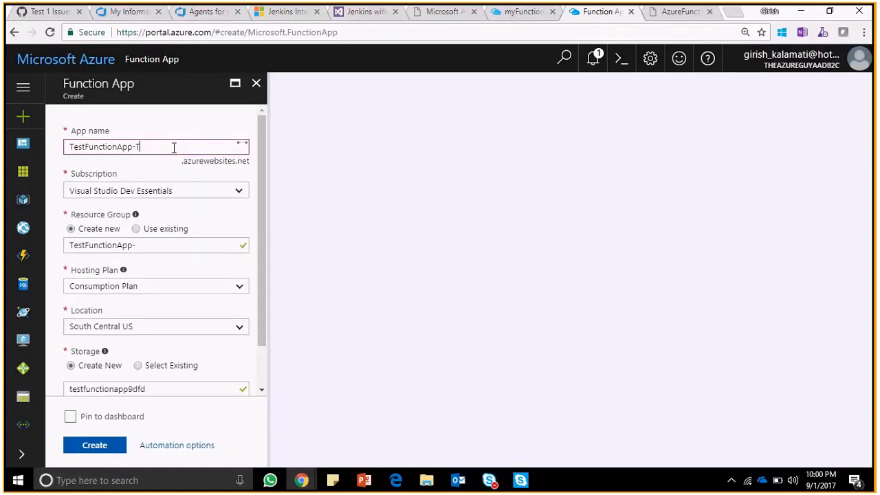
key("ctrl+a")
key("ctrl+c")
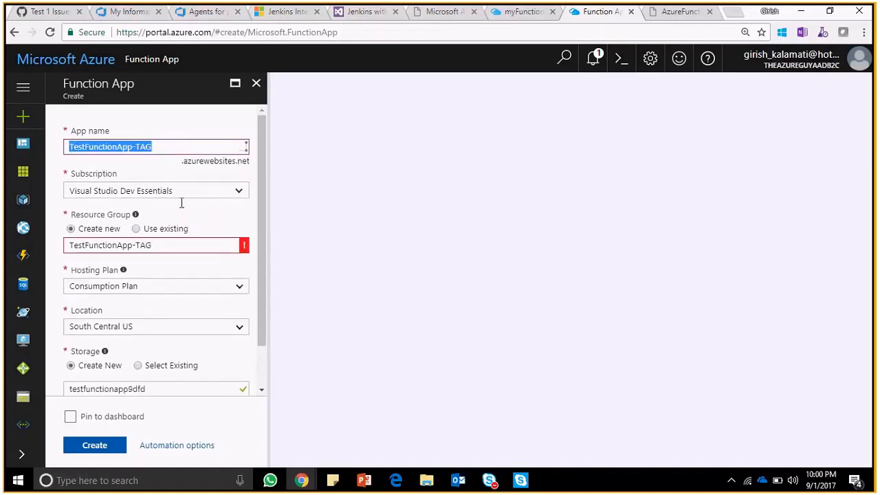
left_click(206, 266)
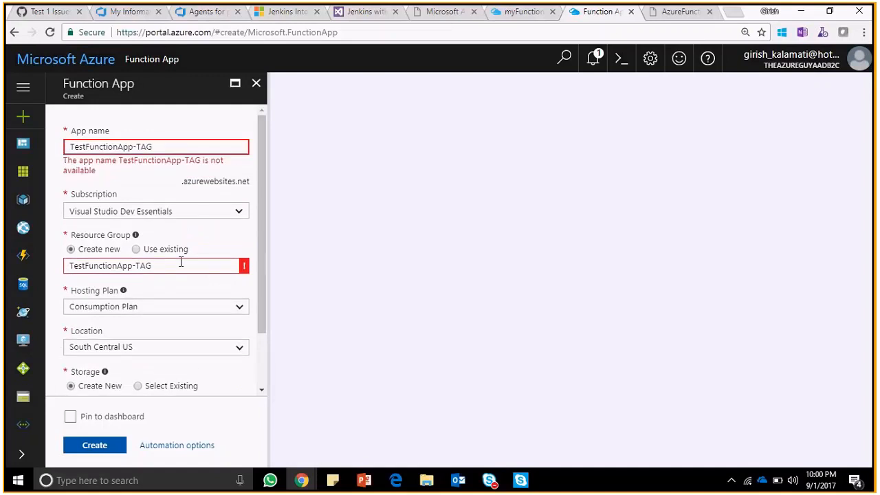
left_click(180, 147)
left_click(517, 11)
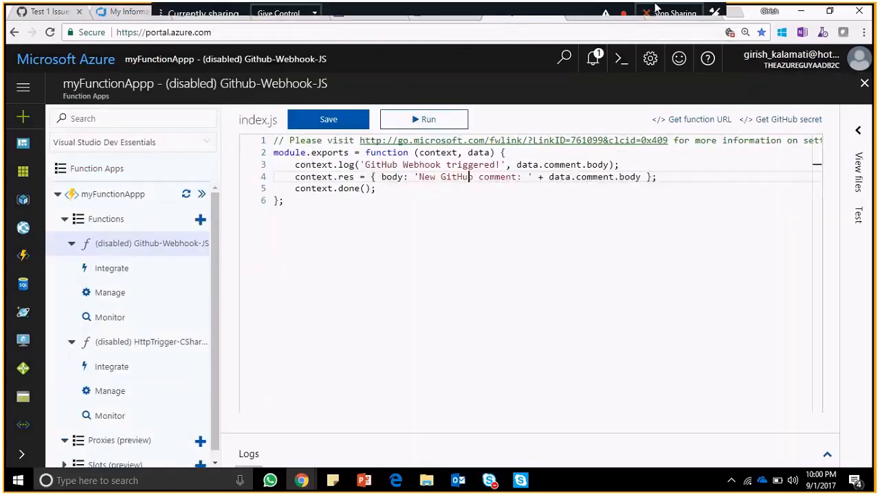
left_click(596, 16)
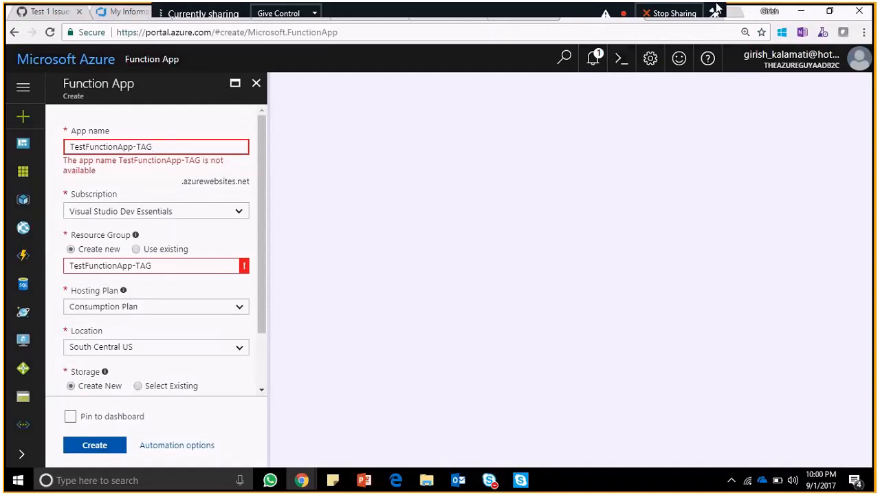
left_click(608, 13)
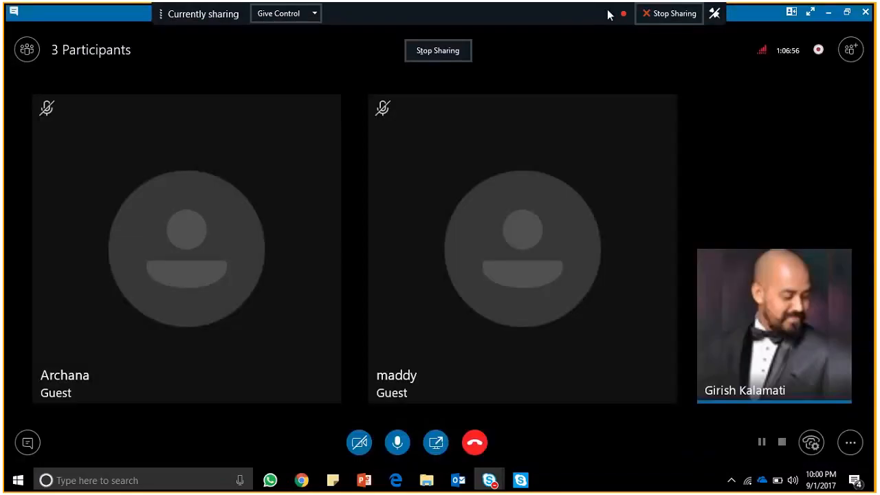
left_click(829, 14)
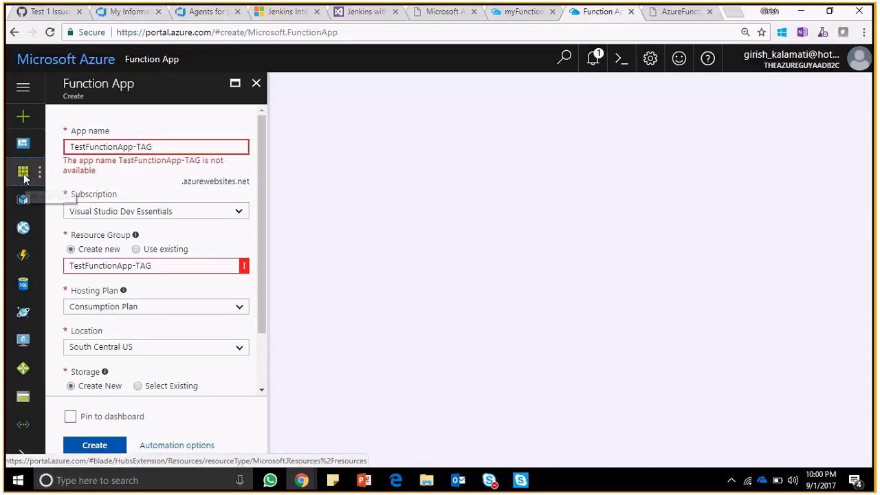
- Filter all resources by TestFunctionApp-TAG and open the matching App Service
left_click(23, 174)
left_click(489, 105)
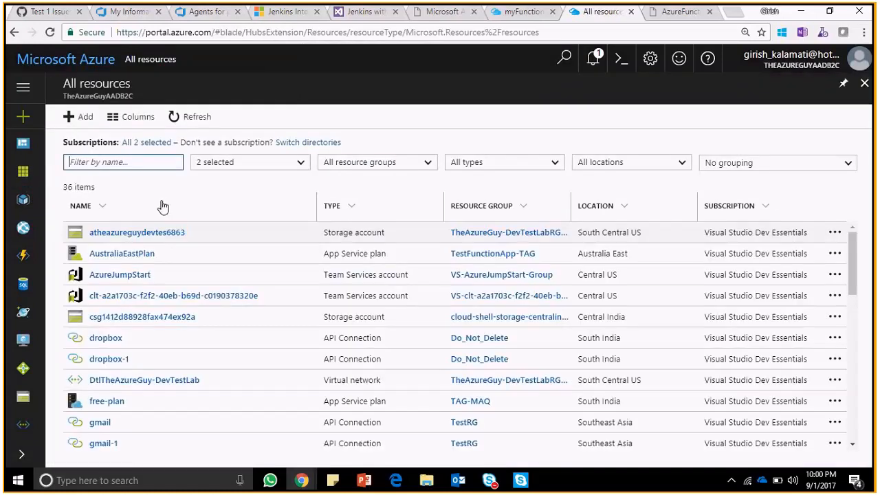
key("ctrl+v")
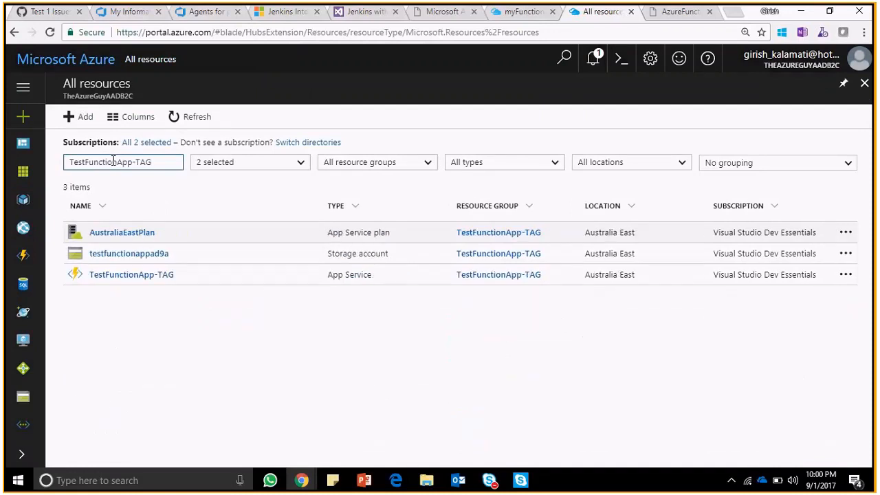
left_click(151, 277)
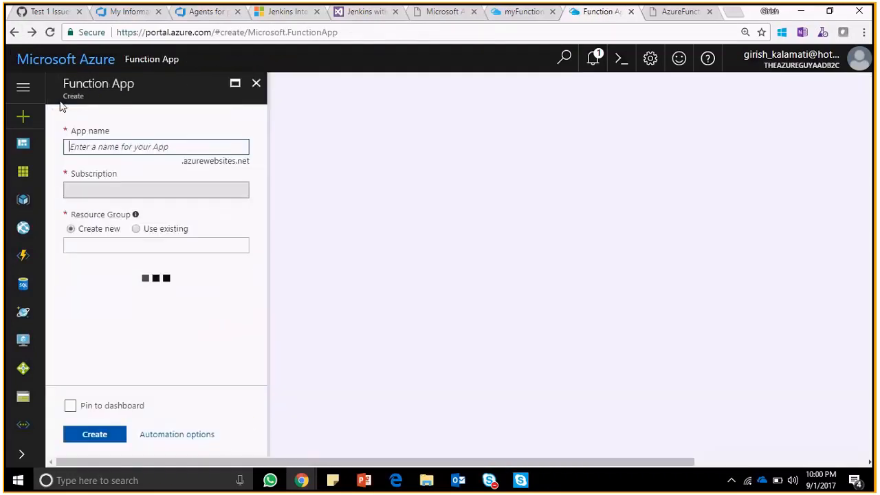
- Close the Function App creation form, then filter all resources by TestFunctionApp-TAG and open the testfunctionappad9a storage account
left_click(256, 83)
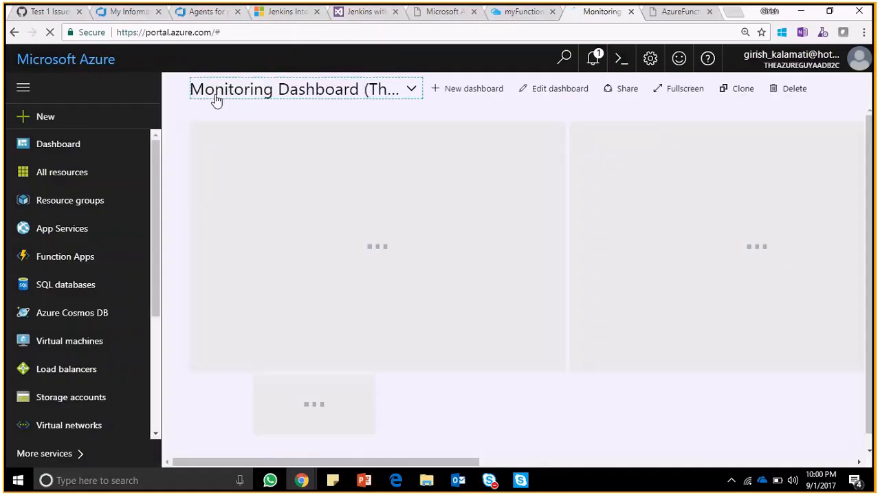
left_click(52, 177)
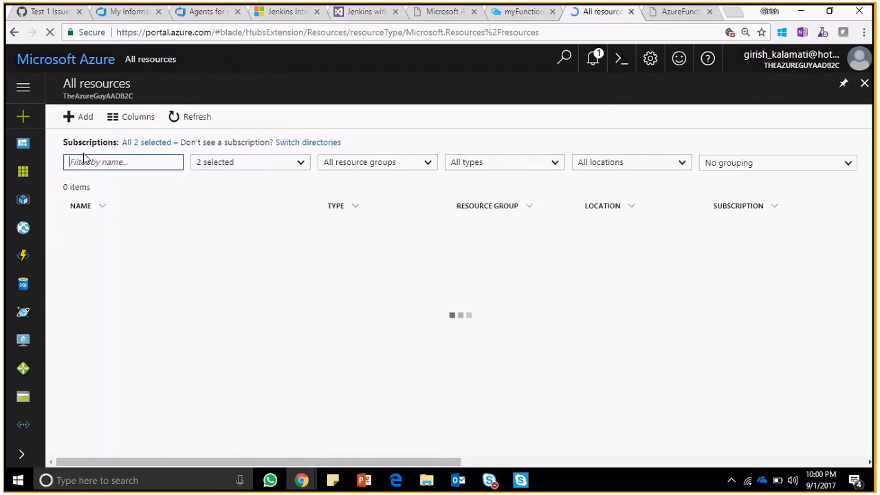
key("ctrl+v")
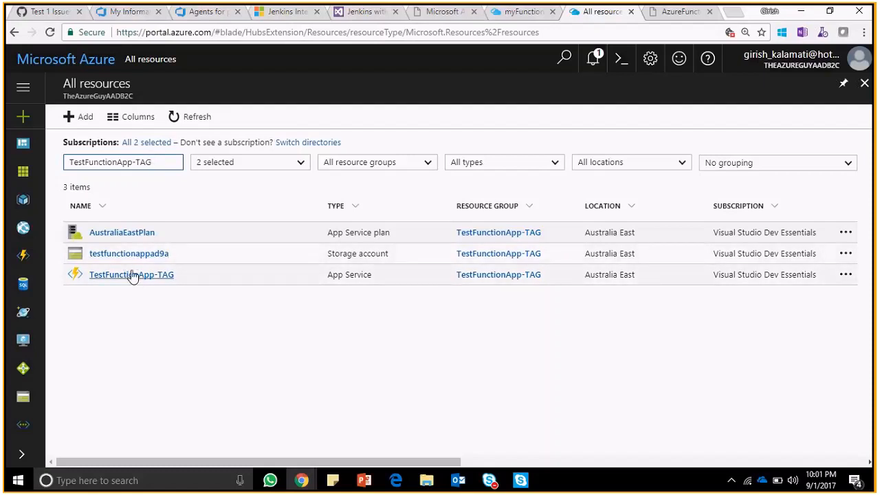
left_click(125, 253)
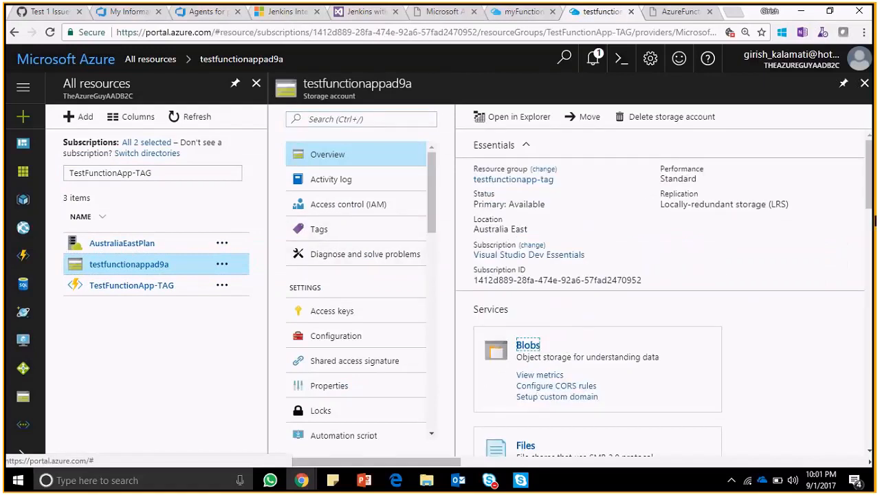
- Open the storage account's Files service and its testfunctionapp-tagad9a file share
left_click(871, 271)
left_click(870, 271)
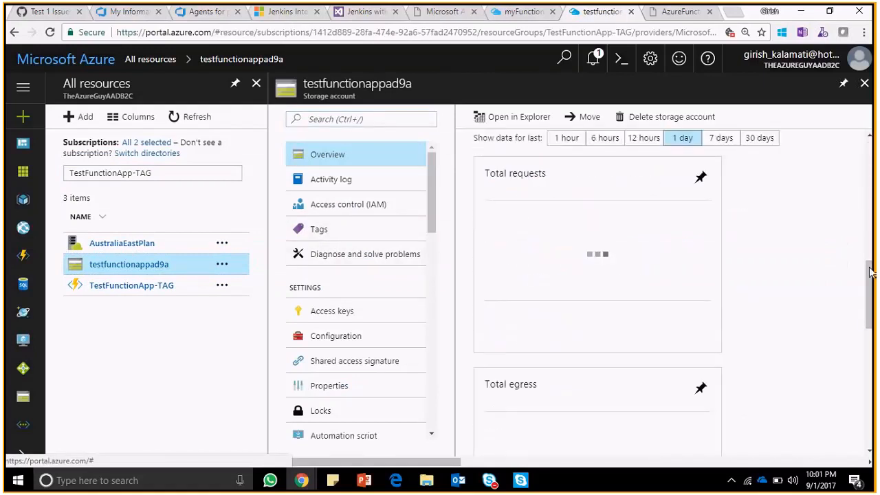
scroll(871, 270, "up", 5)
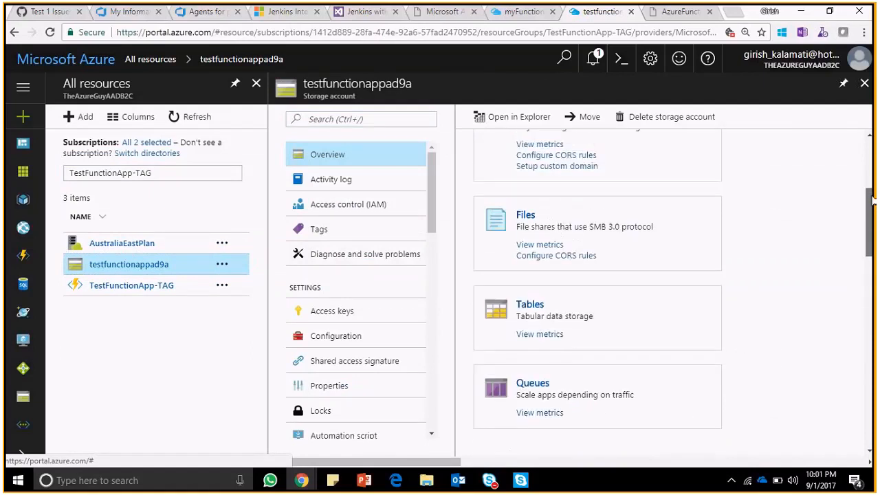
left_click(526, 236)
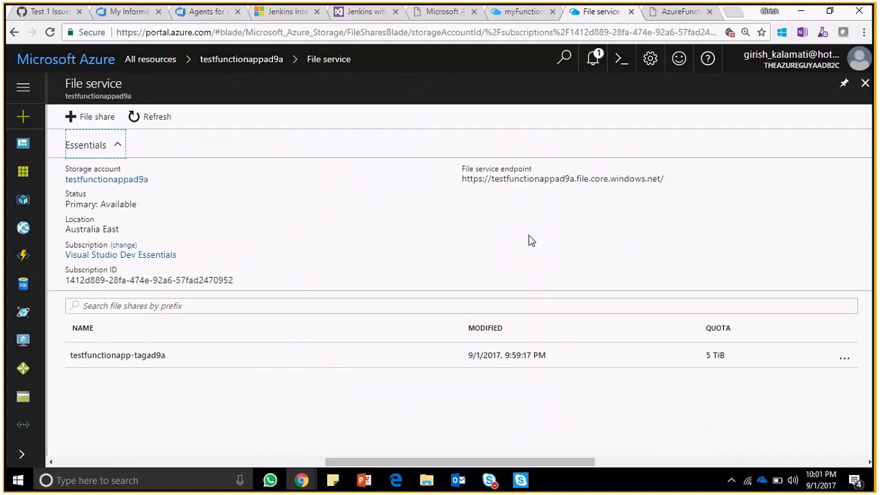
left_click(133, 356)
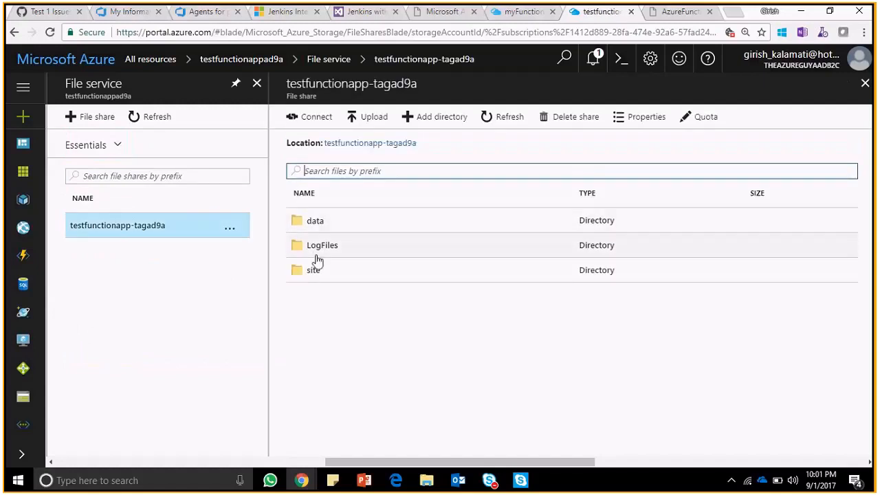
- Browse the file share down through the data and Functions directories into the secrets directory
left_click(313, 223)
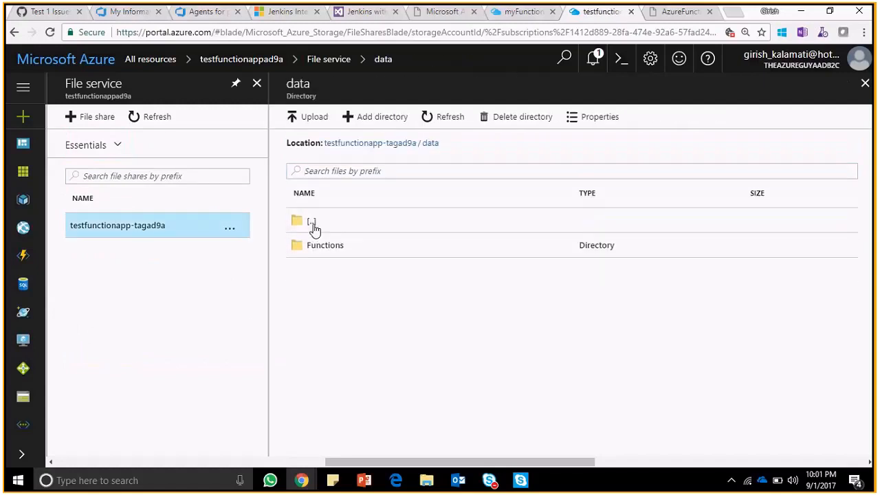
left_click(313, 225)
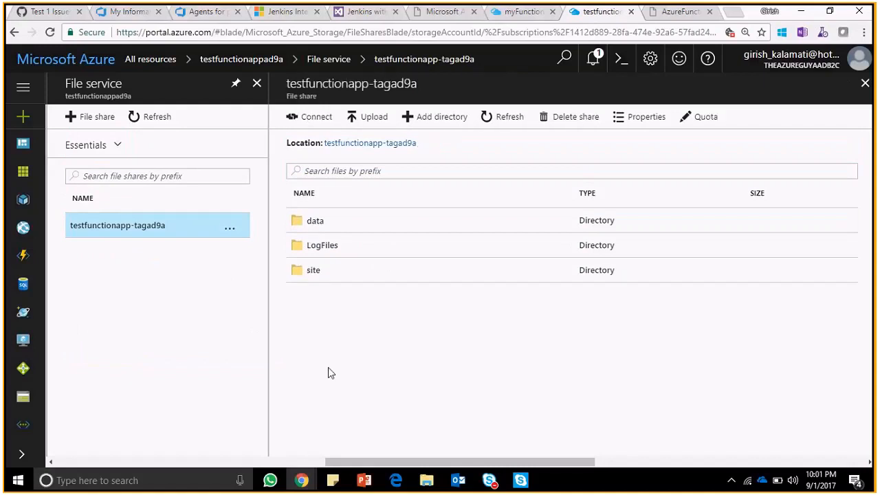
left_click(315, 222)
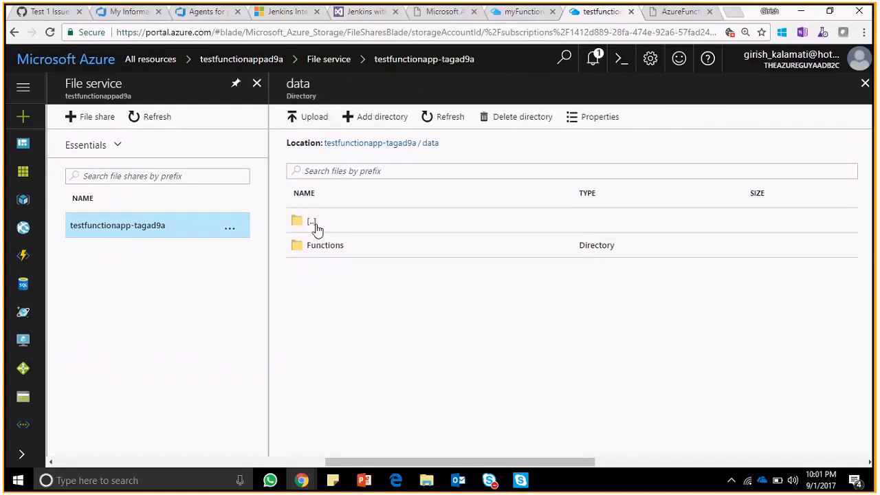
left_click(327, 246)
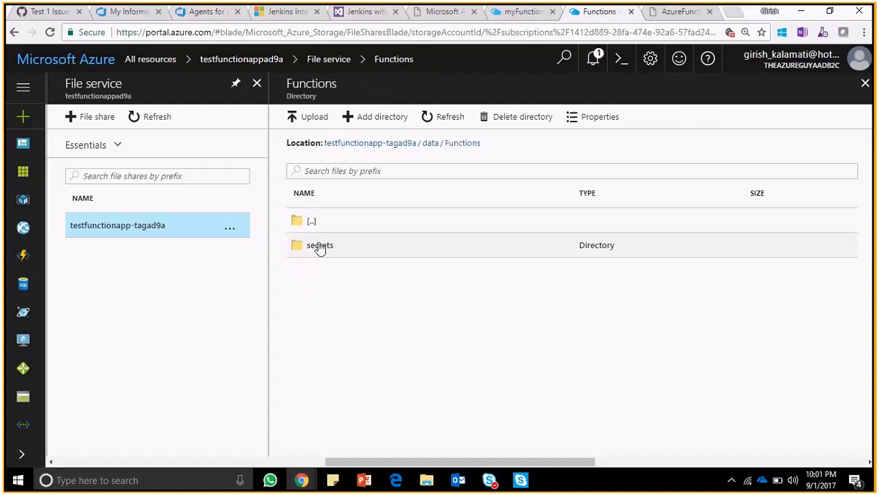
left_click(320, 247)
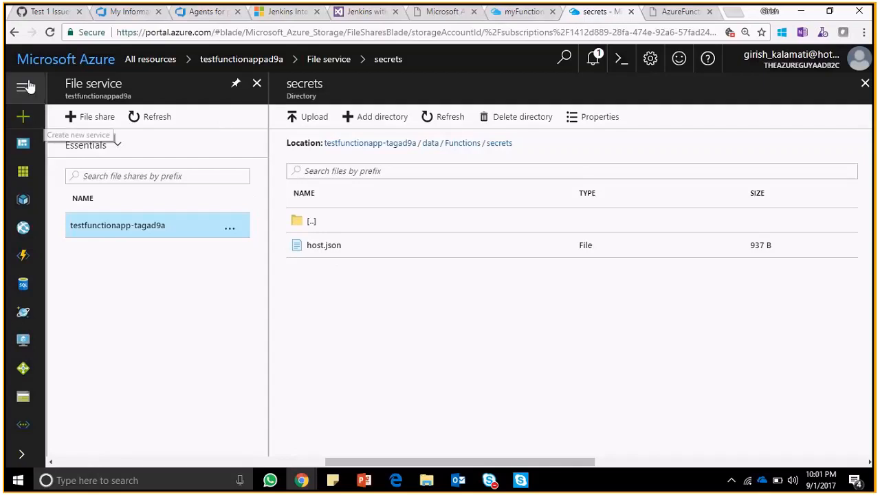
- Leave the storage account, open the Function Apps list and expand TestFunctionApp-TAG, keeping myFunctionAppp collapsed
left_click(15, 33)
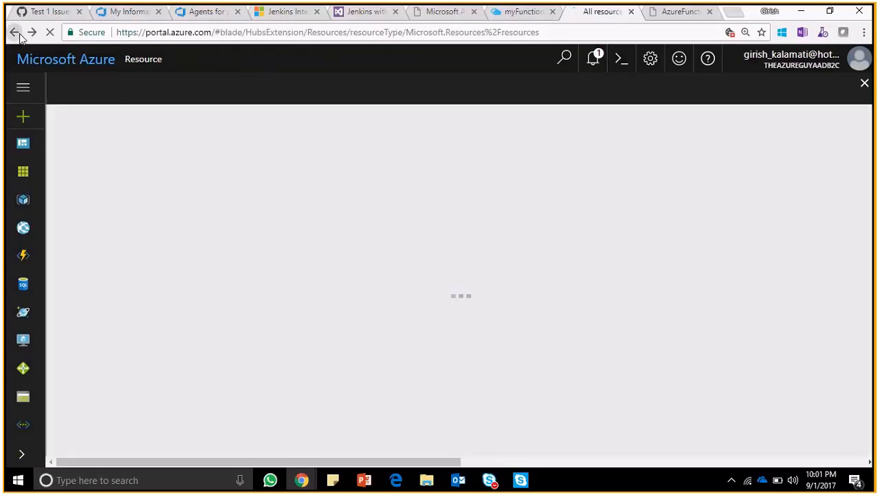
left_click(15, 33)
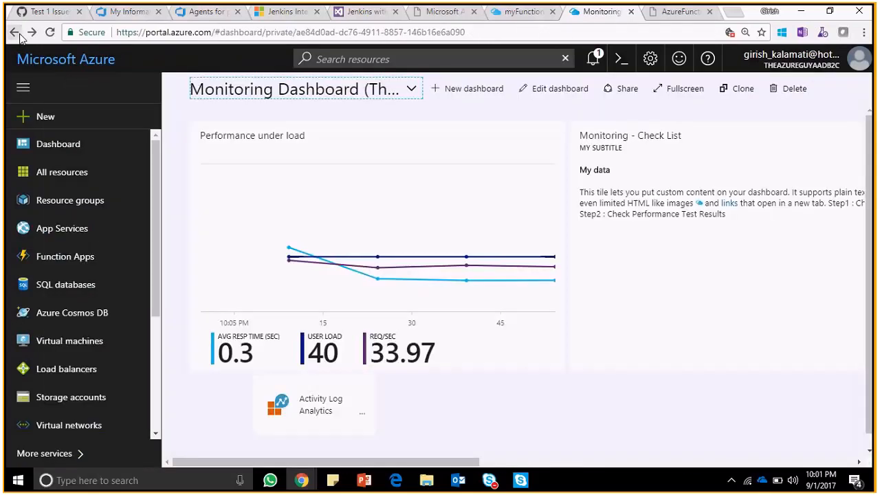
left_click(84, 256)
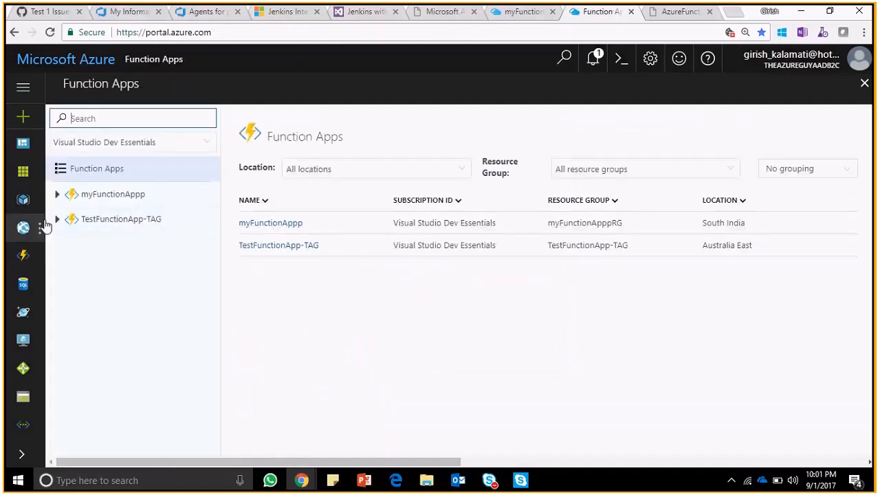
left_click(58, 220)
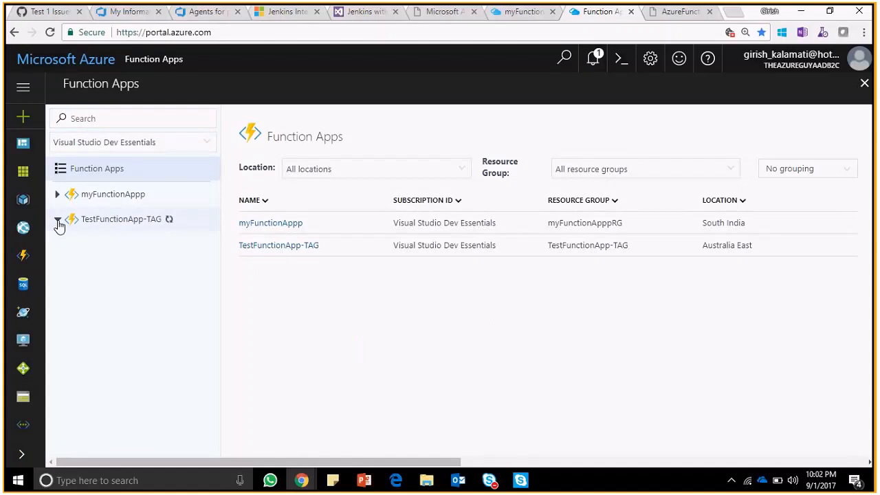
left_click(57, 195)
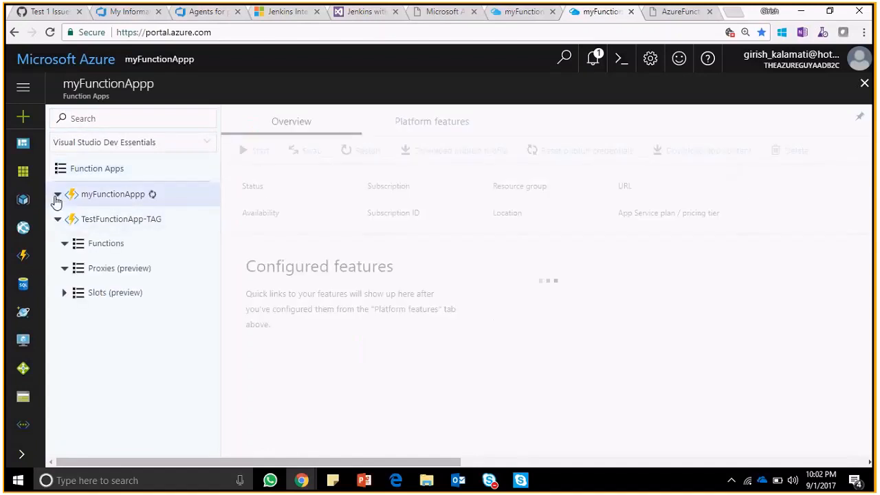
left_click(57, 195)
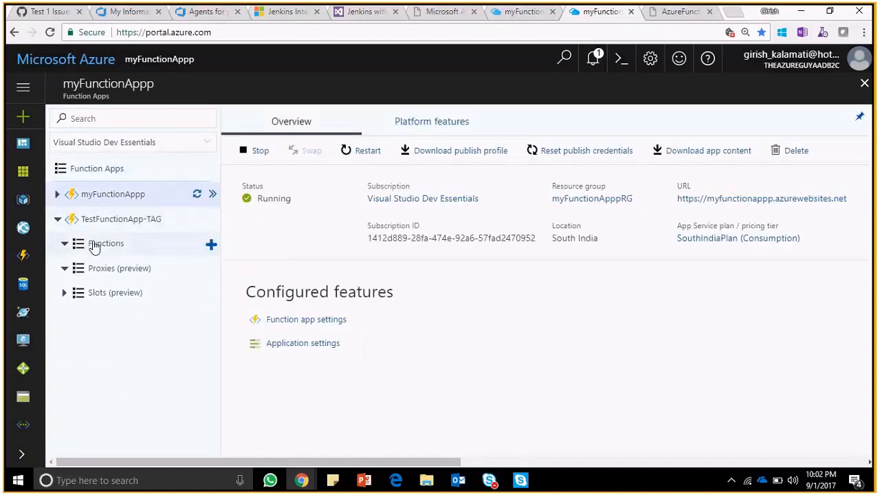
- Start adding a new function to TestFunctionApp-TAG using the Custom function option
left_click(211, 244)
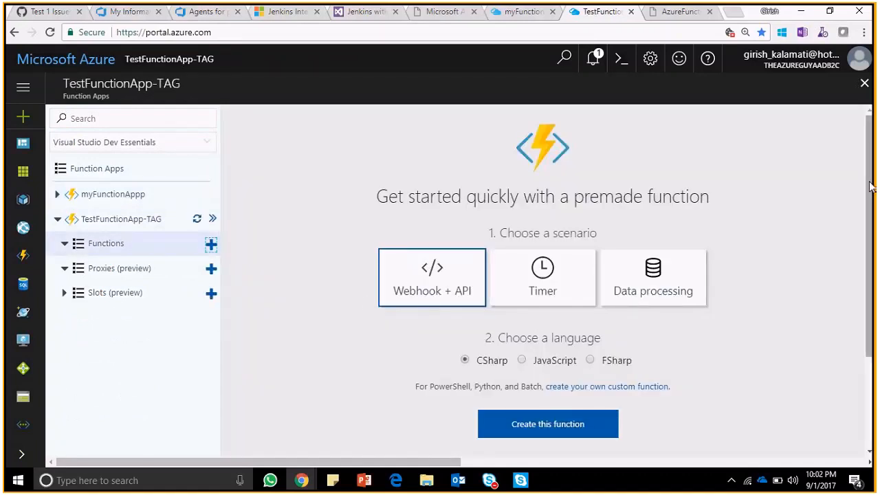
scroll(806, 191, "down", 2)
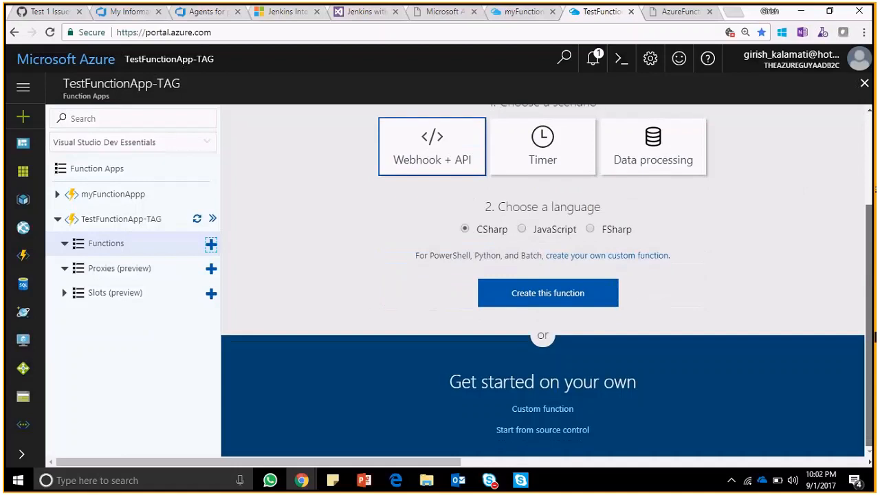
left_click(560, 410)
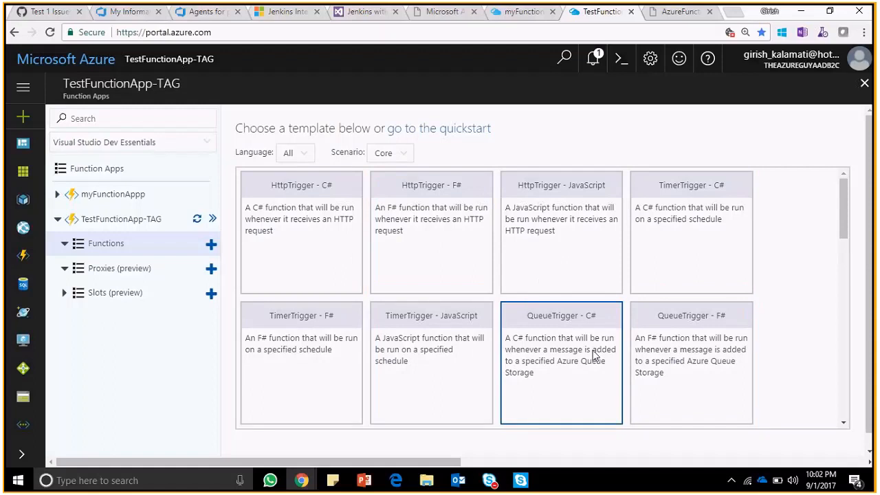
- Look through the function templates and the available scenario and language filter options
scroll(839, 228, "down", 1)
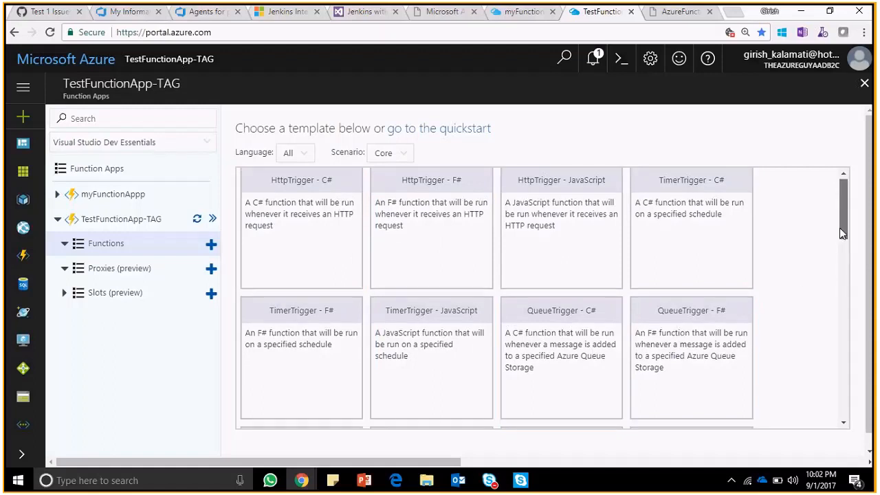
left_click(391, 154)
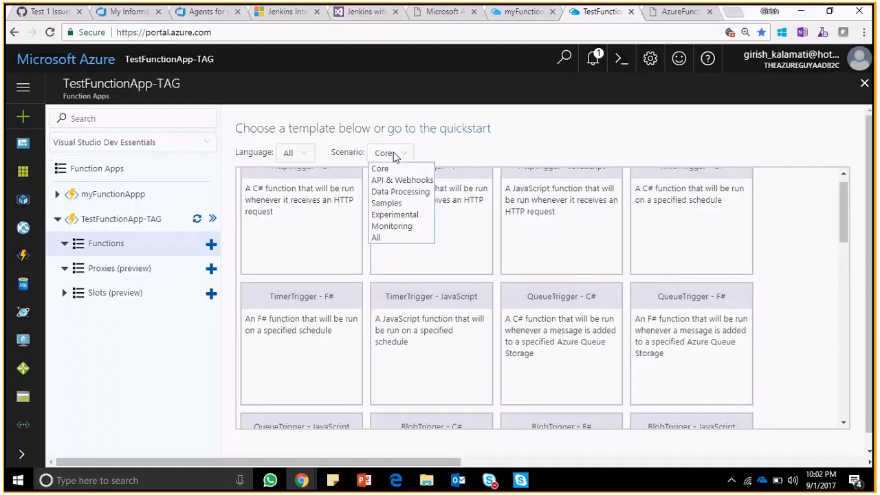
left_click(294, 155)
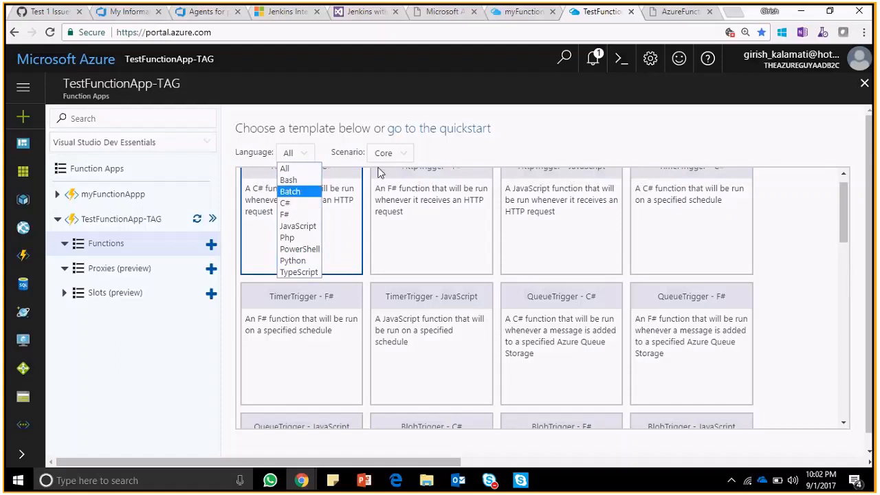
left_click(460, 157)
left_click(407, 156)
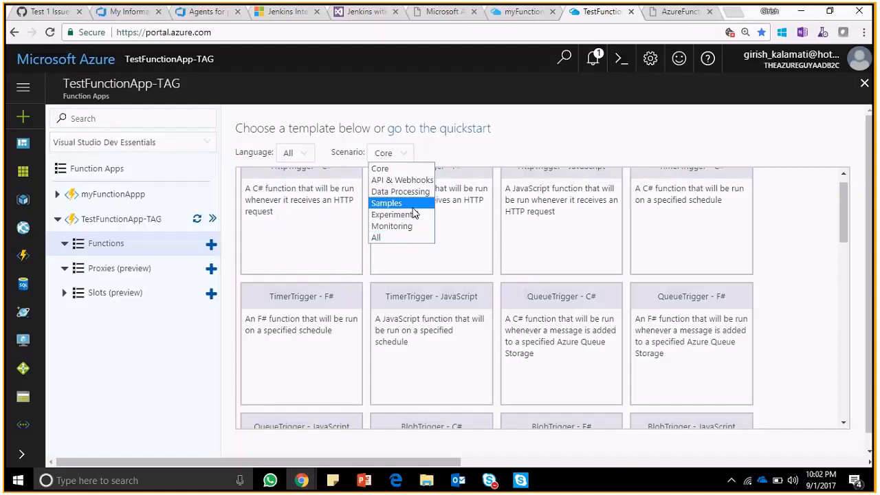
left_click(578, 156)
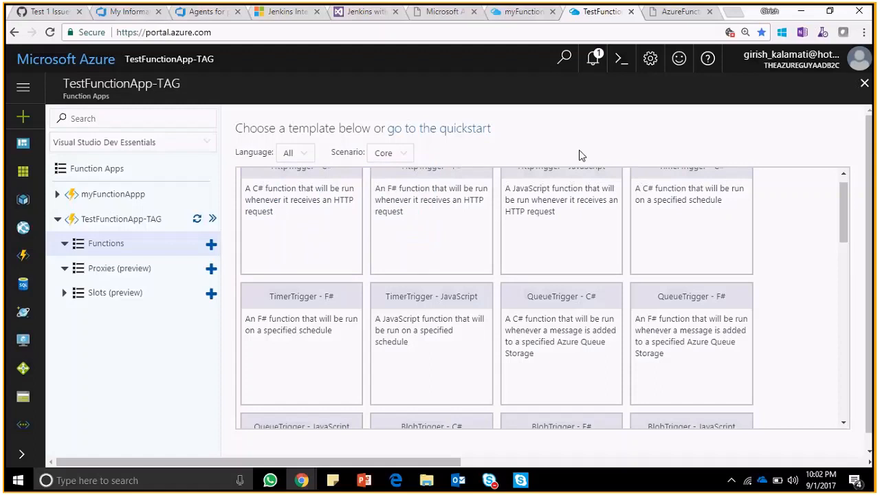
- Look at the trigger templates and at the comments on GitHub's Test 1 Issues creation issue
left_click_drag(846, 216, 847, 237)
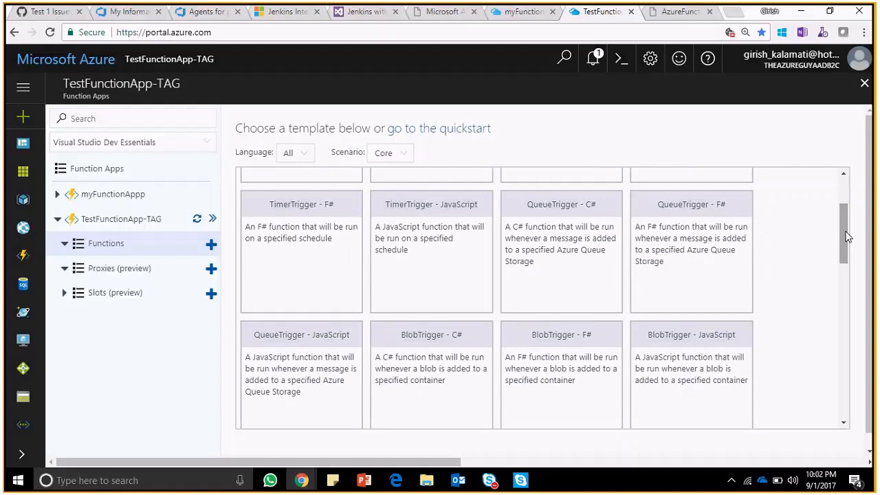
left_click(31, 13)
left_click(38, 238)
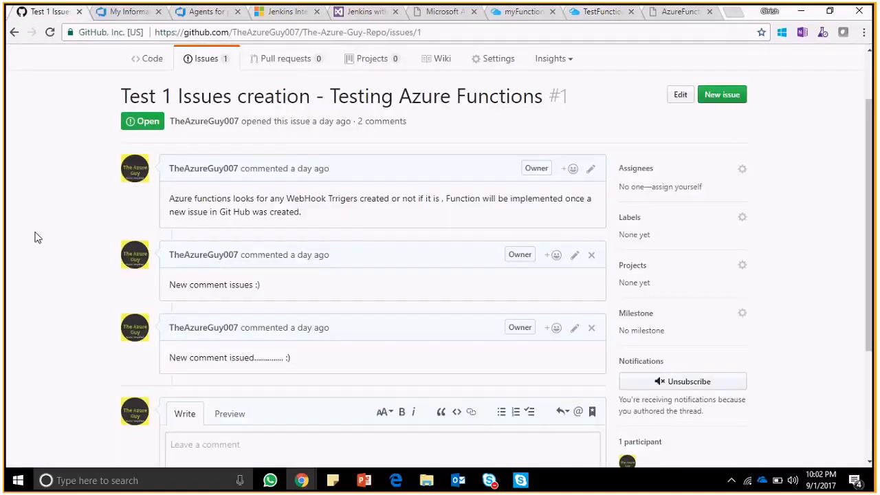
scroll(37, 237, "up", 2)
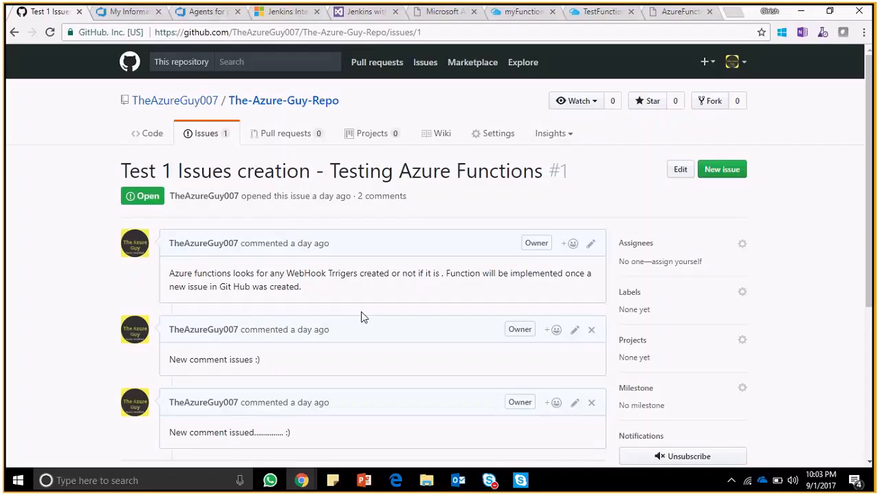
- Find the GitHub Webhook templates for TestFunctionApp-TAG and view the existing Github-Webhook-JS function code in myFunctionAppp
left_click(595, 15)
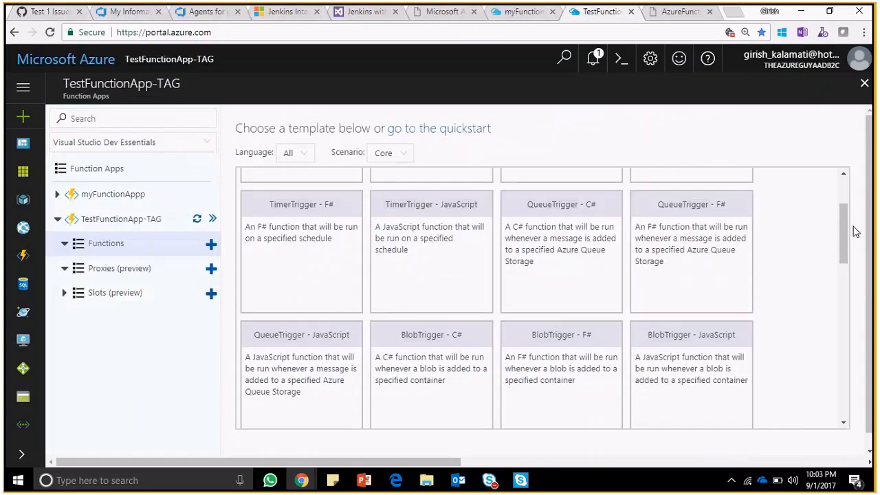
left_click_drag(845, 226, 849, 370)
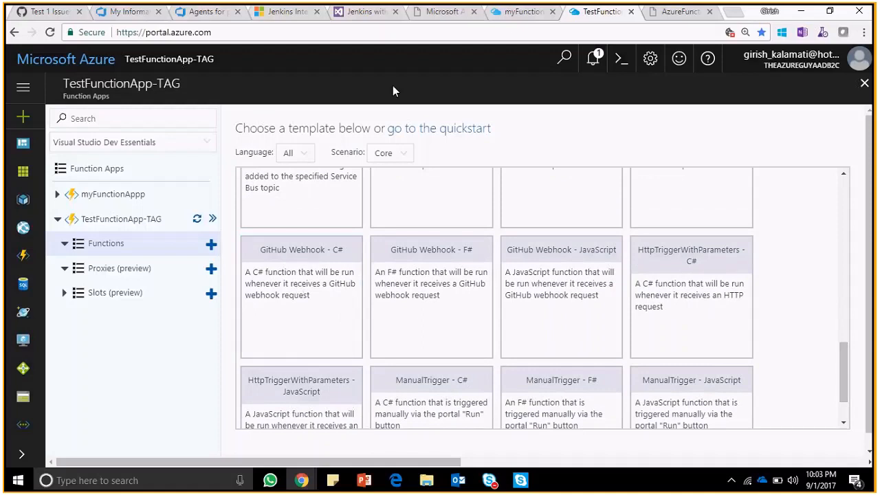
left_click(521, 17)
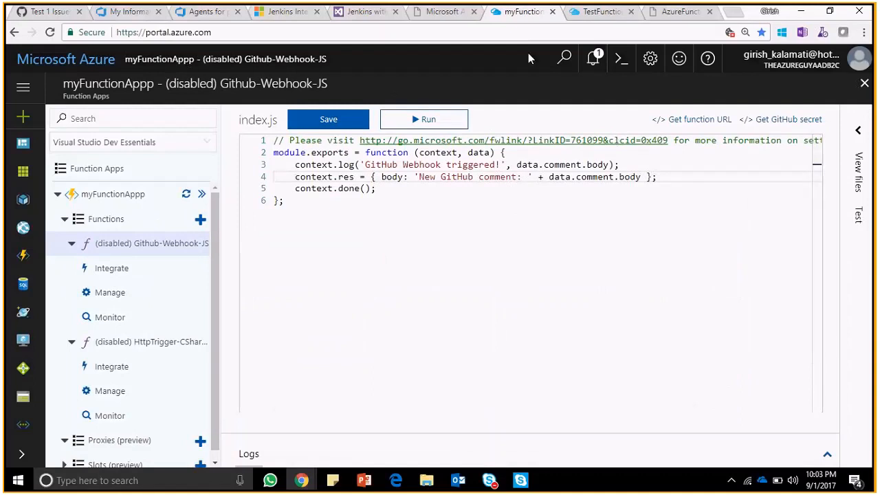
- Create a function in TestFunctionApp-TAG from the GitHub Webhook - JavaScript template, named Github-Webhook-JS-TEST
left_click(591, 13)
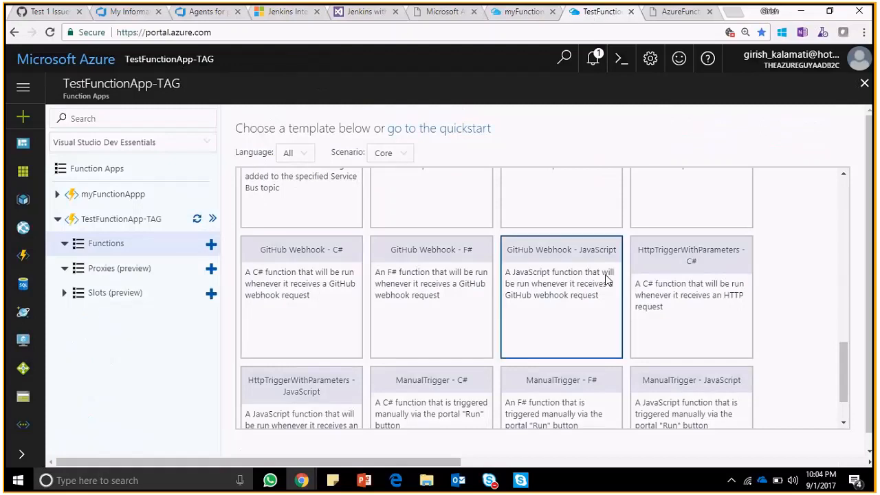
scroll(863, 344, "down", 2)
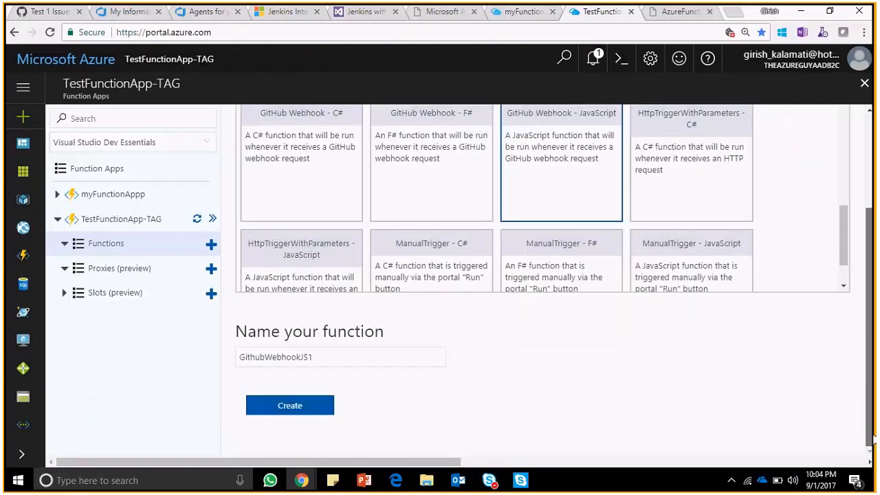
left_click(359, 356)
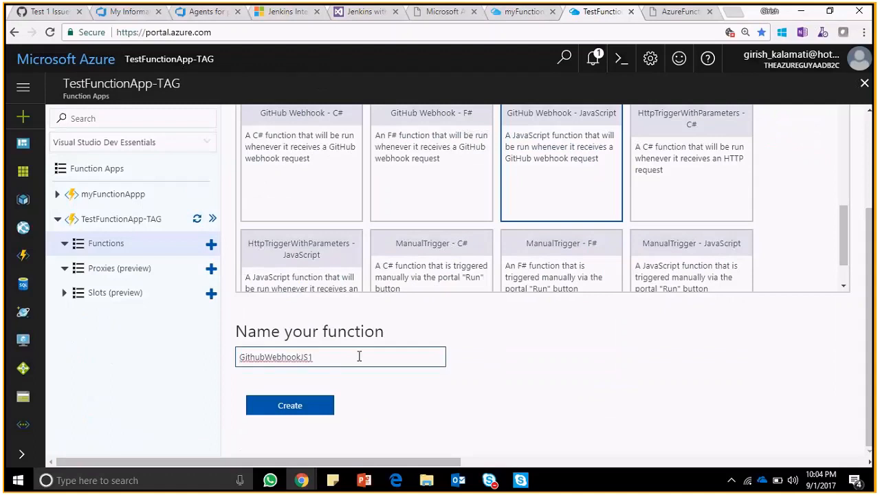
key("BackSpace")
key("Left")
key("Left")
type("-")
key("Left")
key("Left")
key("Left")
key("Left")
key("Left")
key("Left")
key("Left")
key("Left")
type("-JS-TEST")
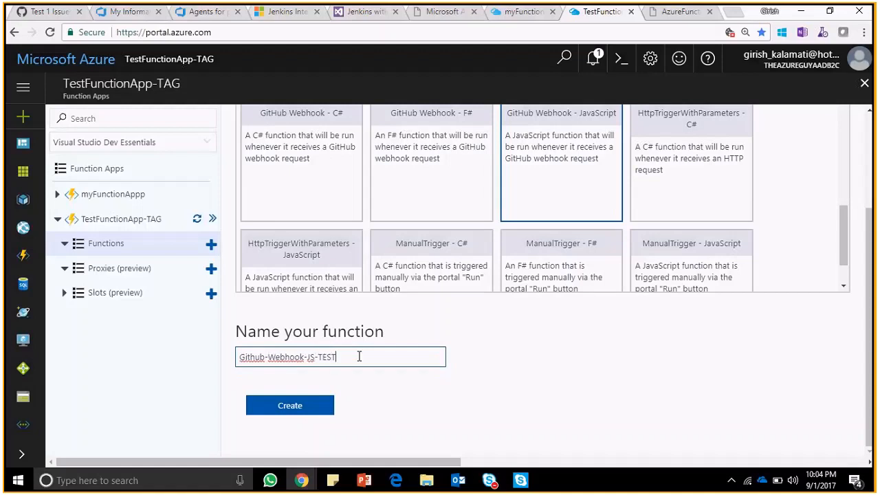
left_click(316, 404)
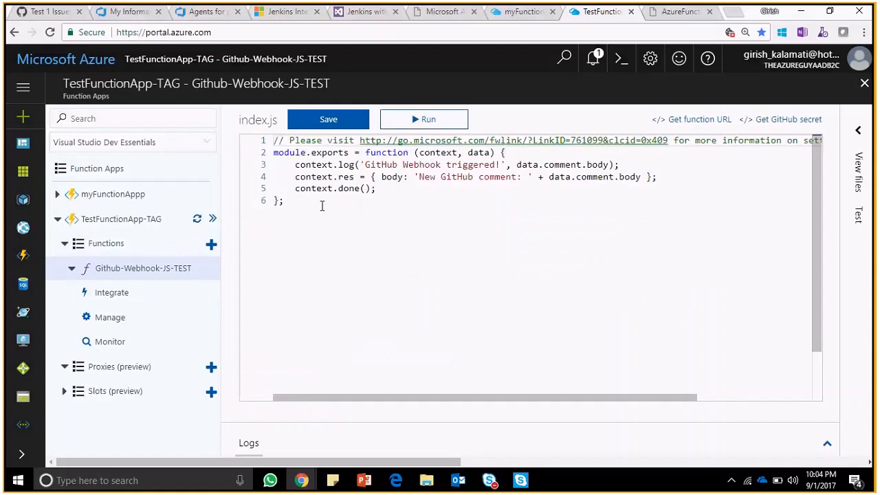
- Examine the Github-Webhook-JS-TEST code, its function URL and its GitHub secret
left_click_drag(321, 206, 272, 169)
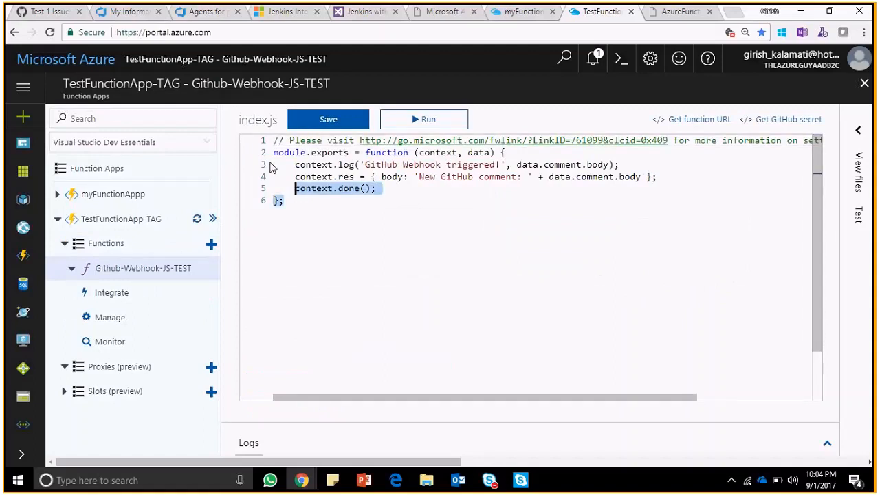
left_click(704, 122)
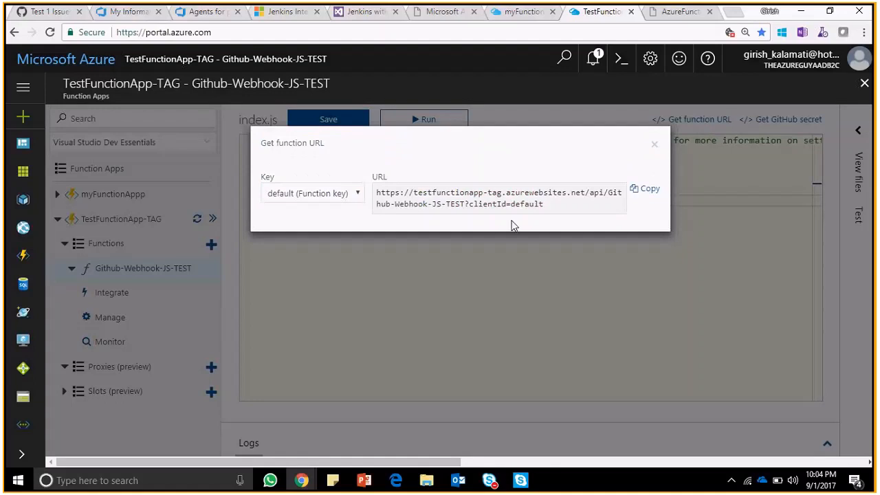
left_click(652, 196)
left_click(655, 142)
left_click(767, 120)
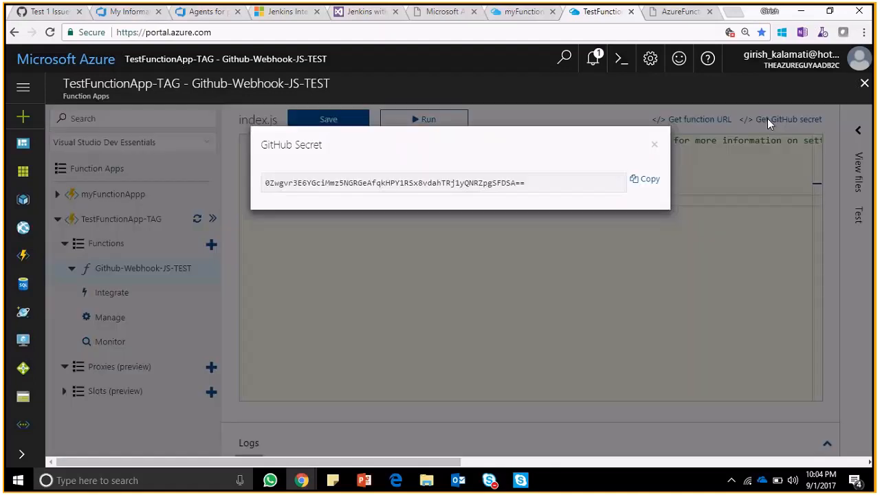
left_click(654, 151)
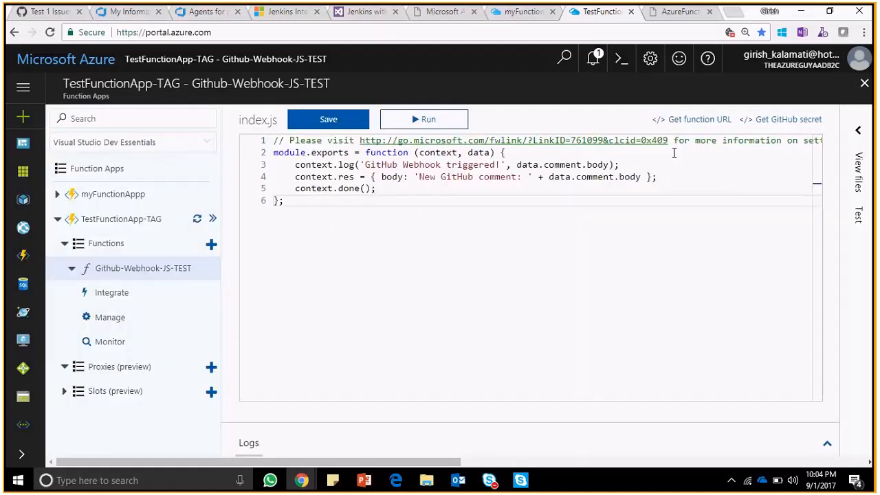
left_click(689, 118)
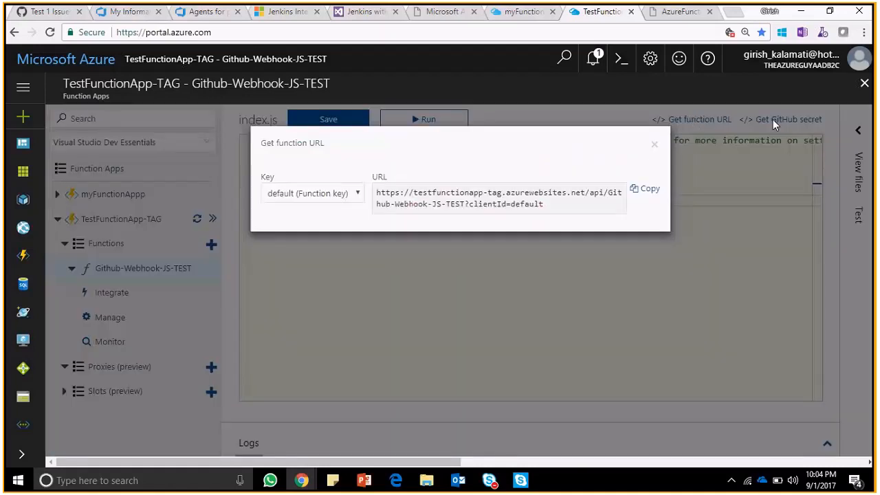
left_click(654, 146)
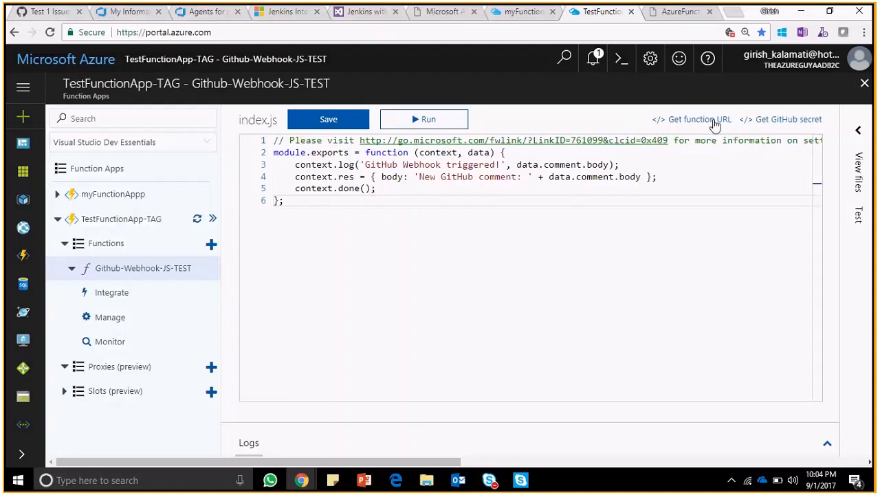
- Start adding a webhook in The-Azure-Guy-Repo's settings on GitHub, confirming access with the account password
left_click(31, 14)
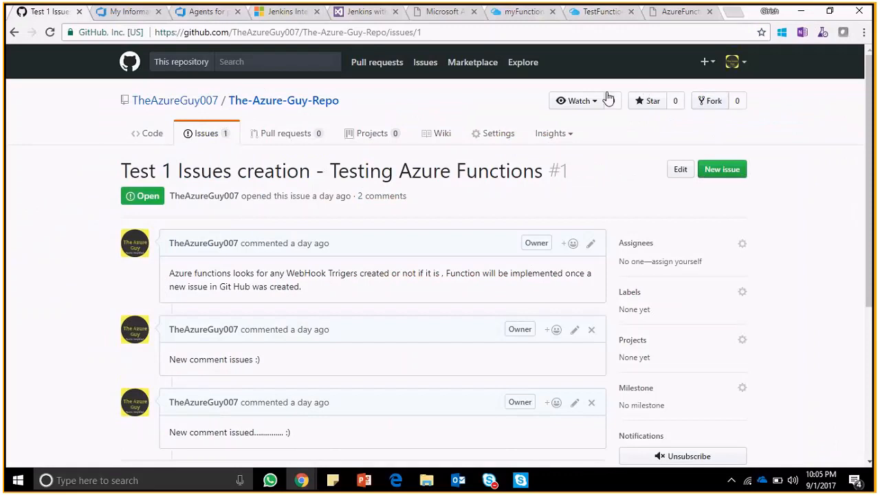
left_click(497, 141)
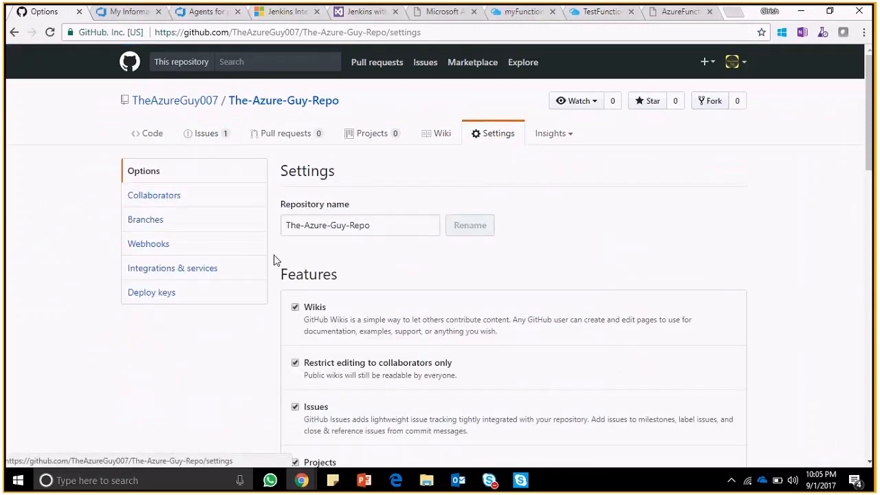
left_click(156, 246)
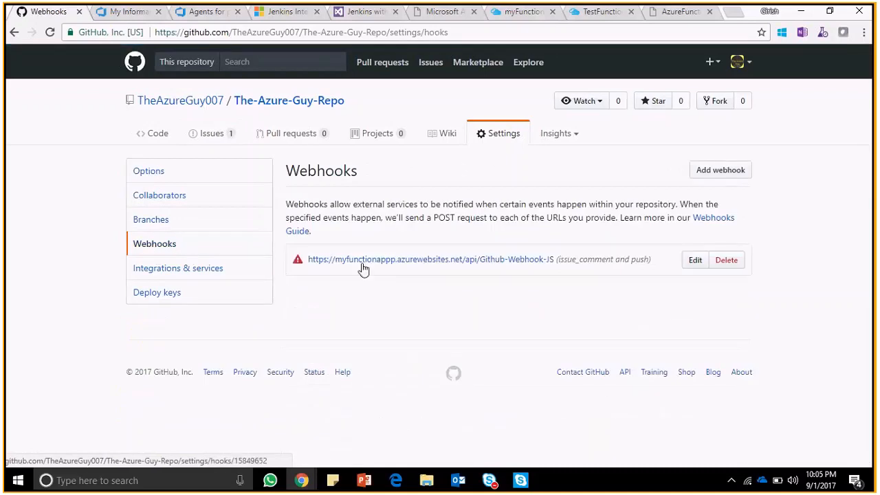
left_click(724, 177)
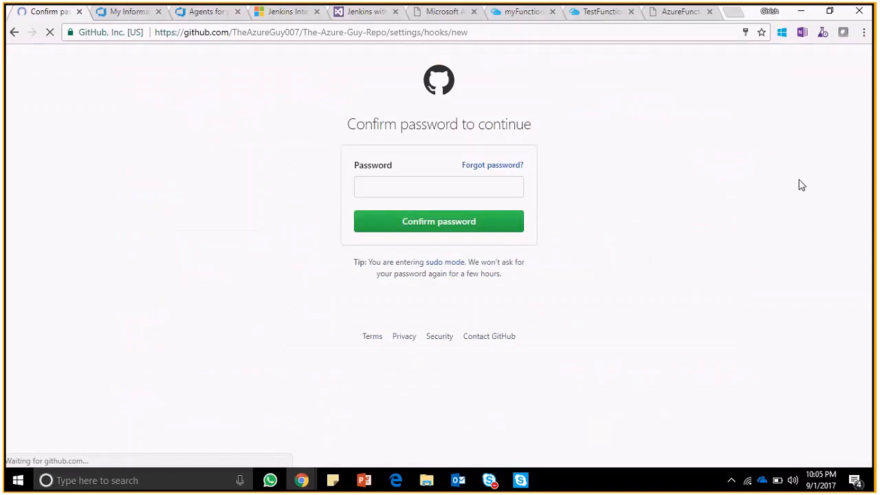
type("•••••••••••")
key("Return")
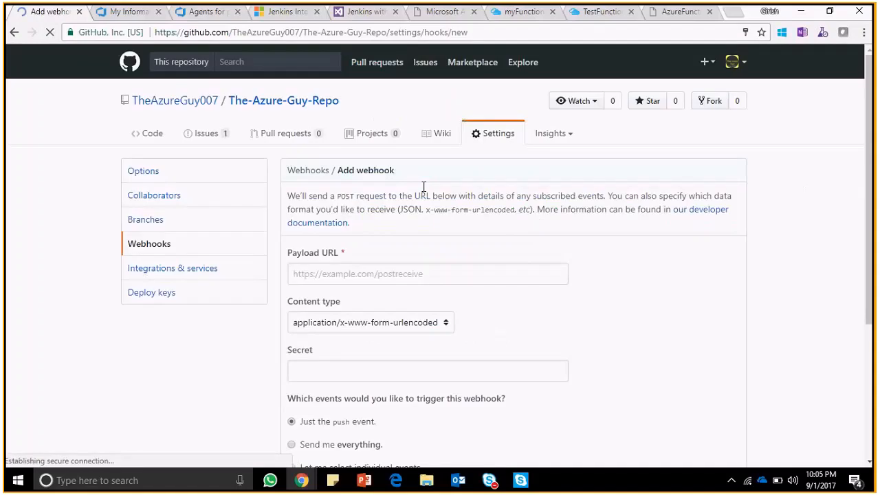
- Check the function URL of Github-Webhook-JS-TEST in the Azure portal and return to GitHub's Add webhook form
left_click(425, 273)
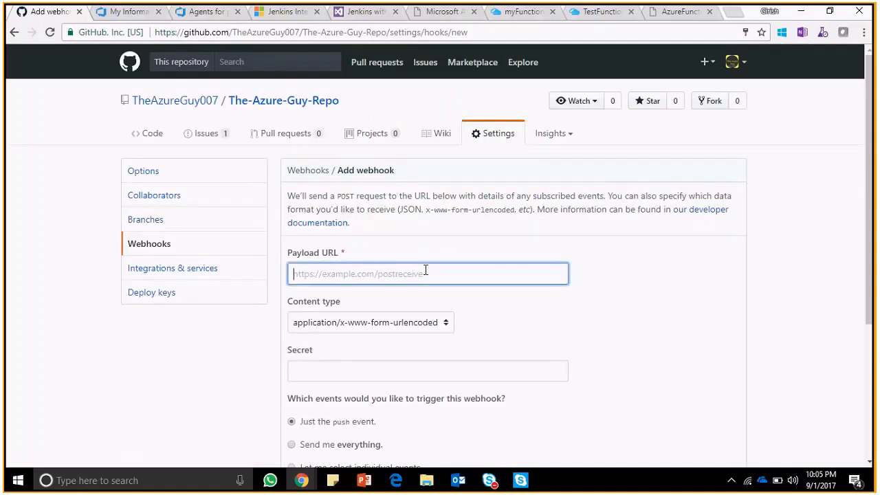
key("alt+Tab")
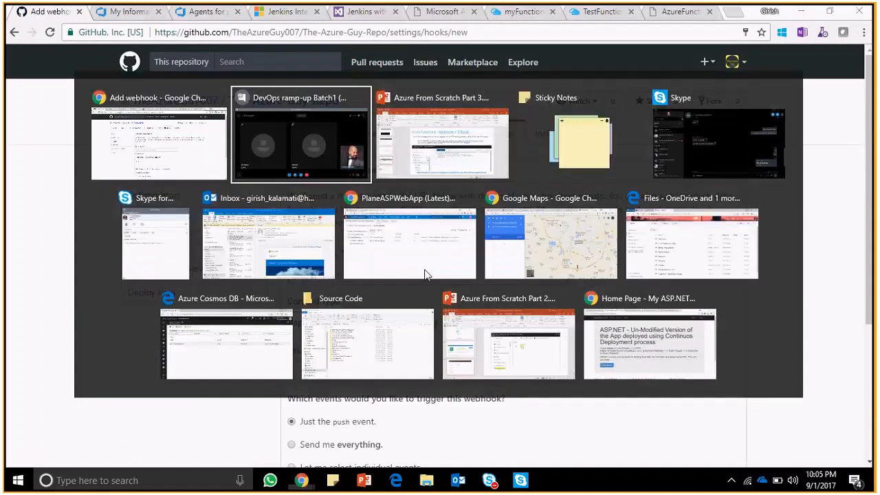
key("Escape")
left_click(599, 12)
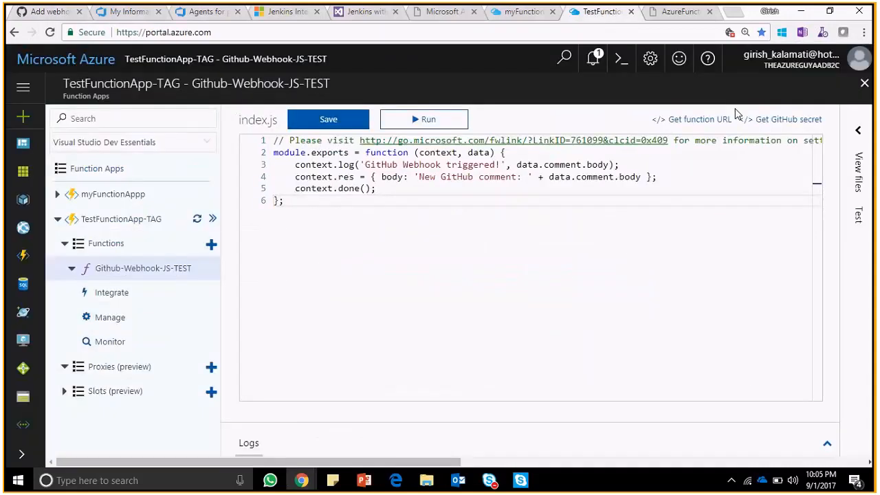
left_click(711, 118)
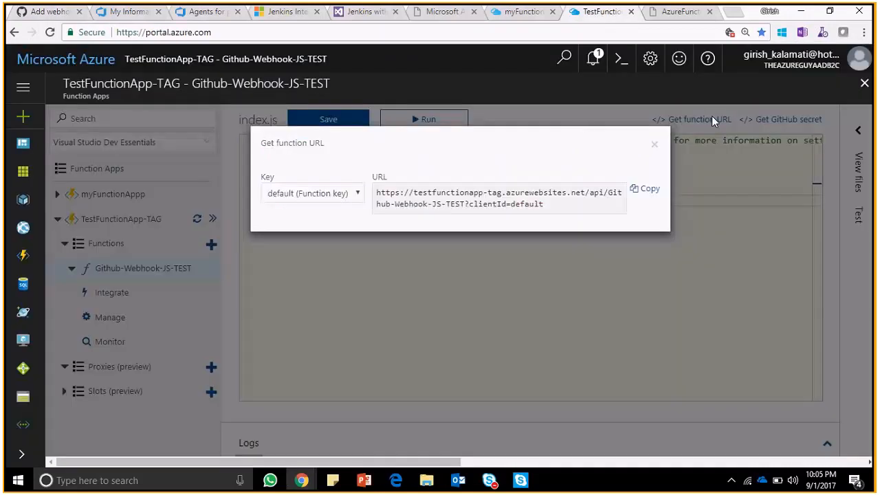
left_click(655, 147)
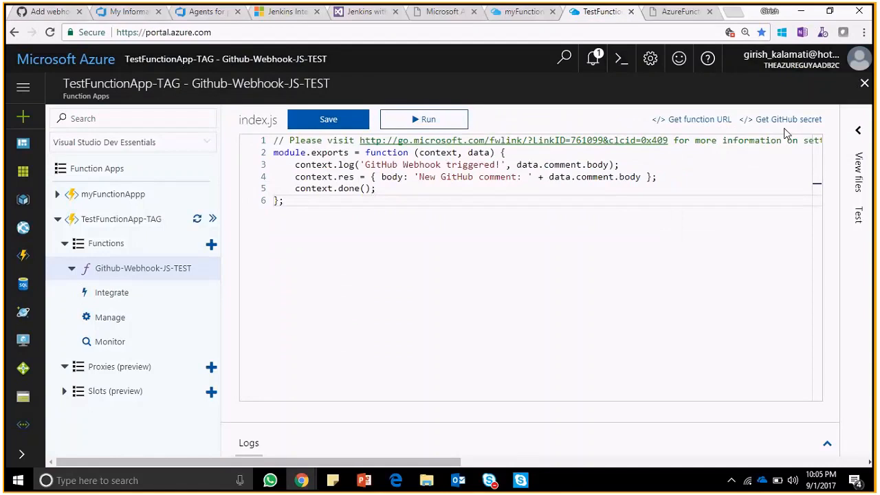
left_click(49, 12)
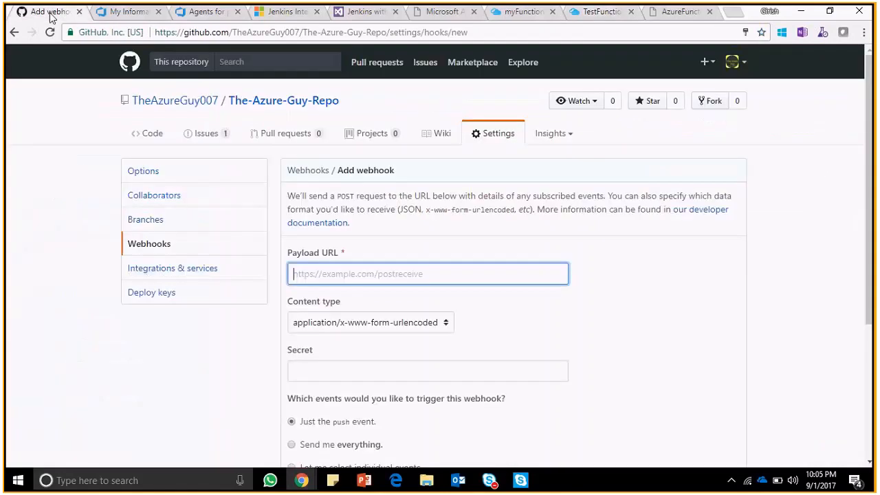
- Set the new webhook's content type to application/json
left_click(355, 378)
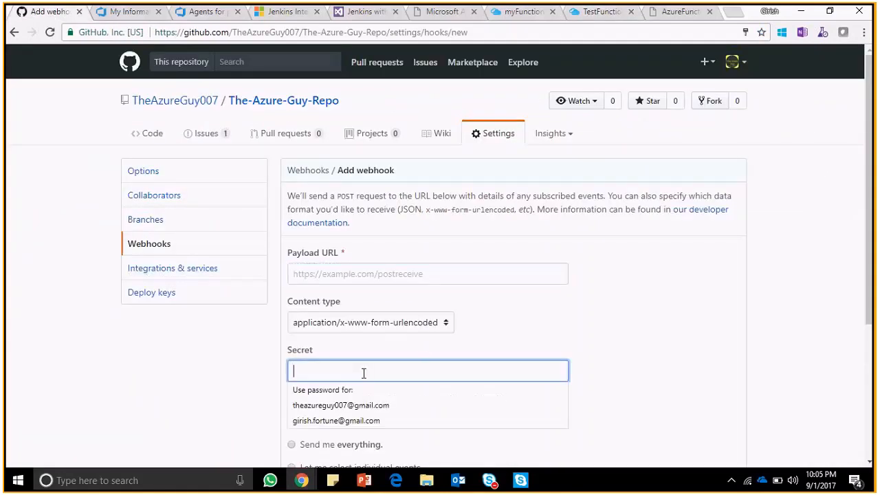
left_click(433, 322)
left_click(407, 339)
- Have individual events trigger the webhook and include the Issue comment event
left_click_drag(868, 308, 871, 442)
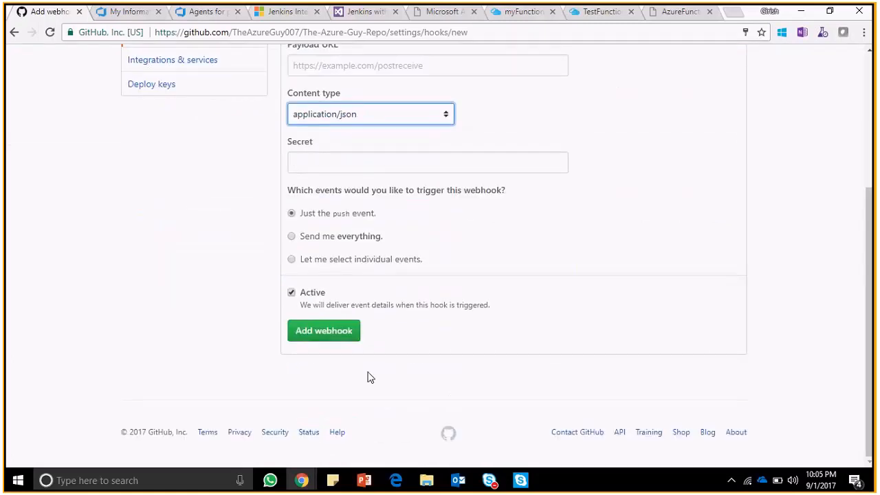
left_click(291, 260)
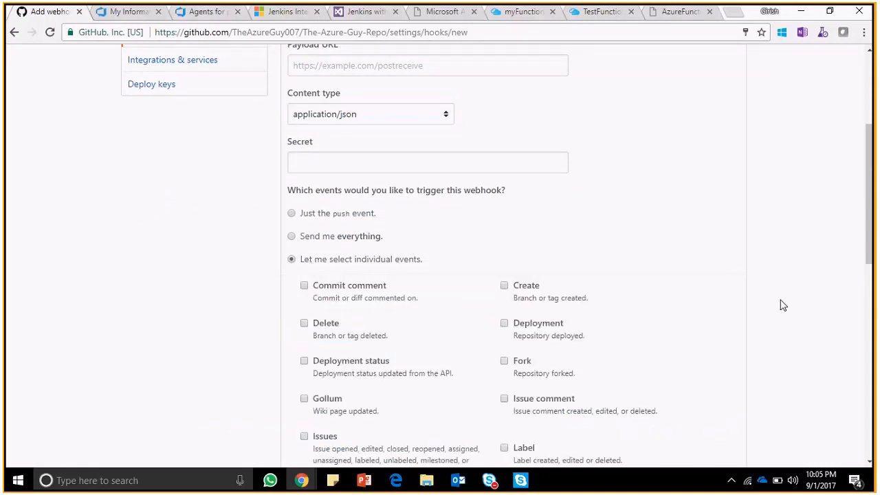
left_click_drag(871, 232, 873, 271)
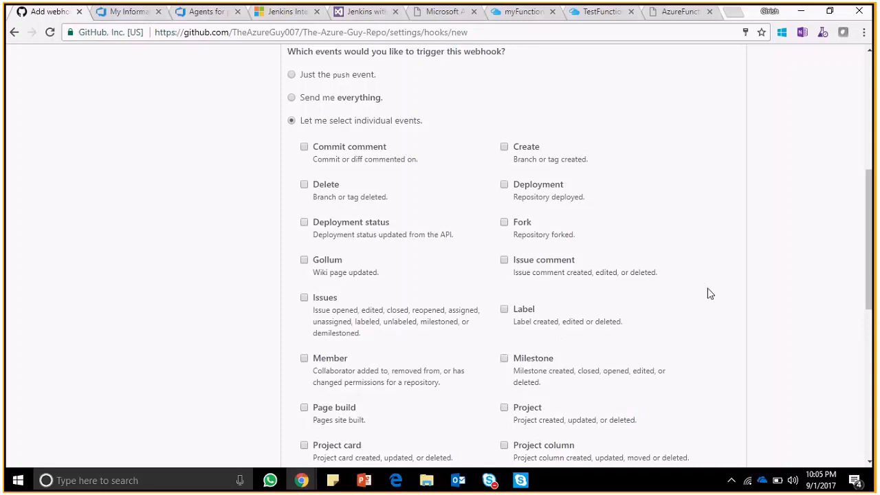
left_click(504, 260)
left_click_drag(868, 258, 868, 361)
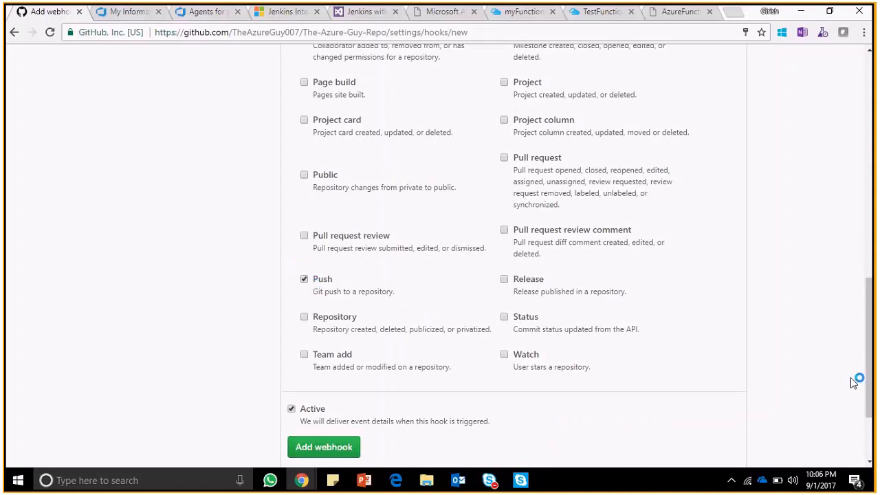
- Reload the Add webhook form to discard its unsaved settings
scroll(870, 320, "up", 1)
left_click_drag(875, 316, 872, 103)
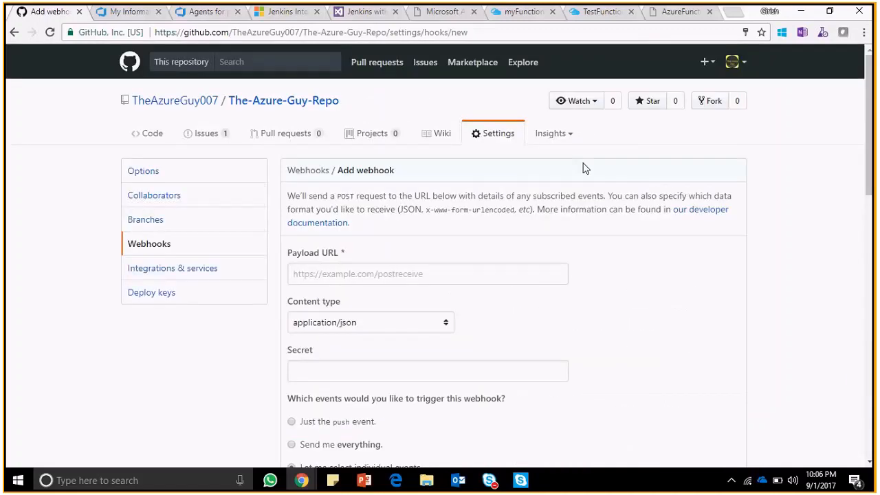
left_click(51, 33)
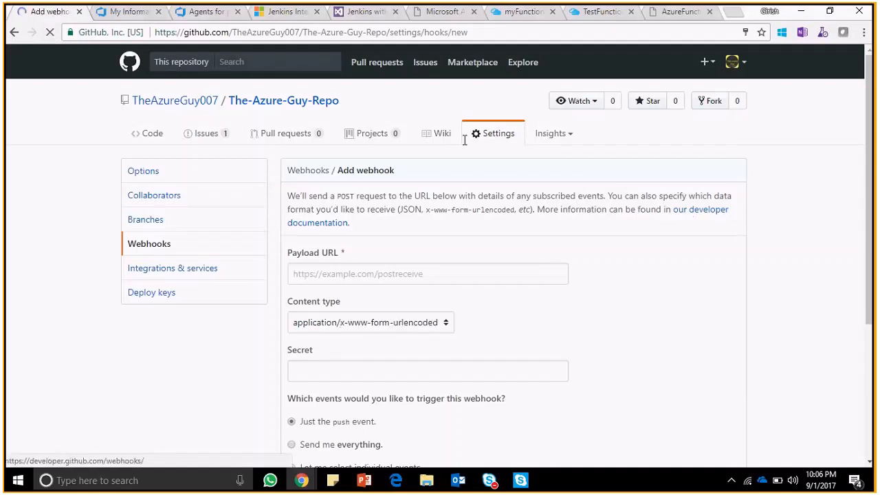
- Review the existing webhooks in the repository's settings and return to the TestFunctionApp-TAG function in the Azure portal
left_click(498, 142)
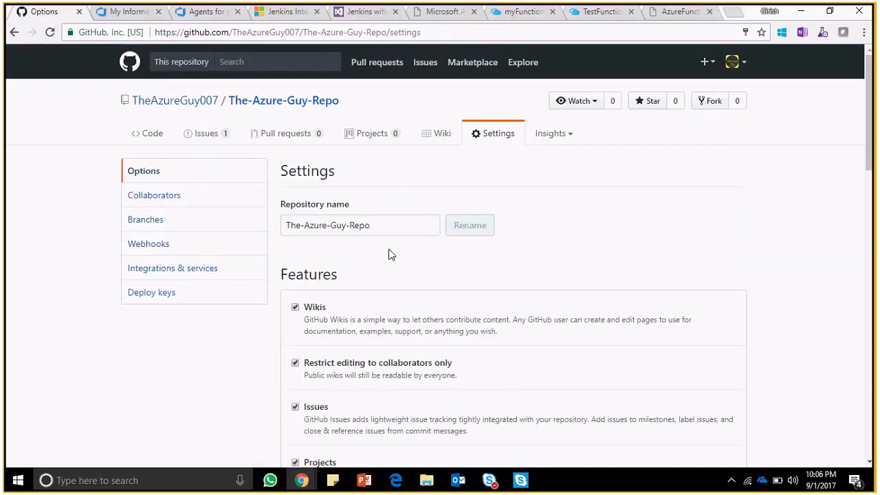
left_click(166, 244)
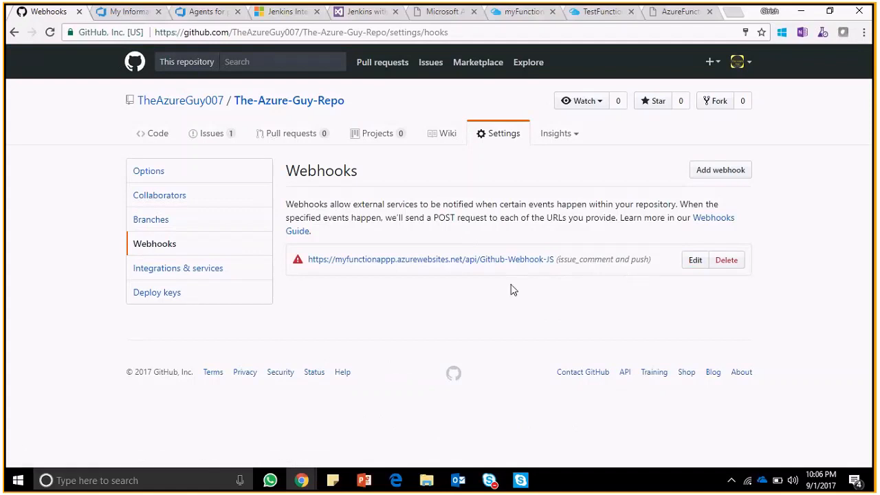
left_click(585, 19)
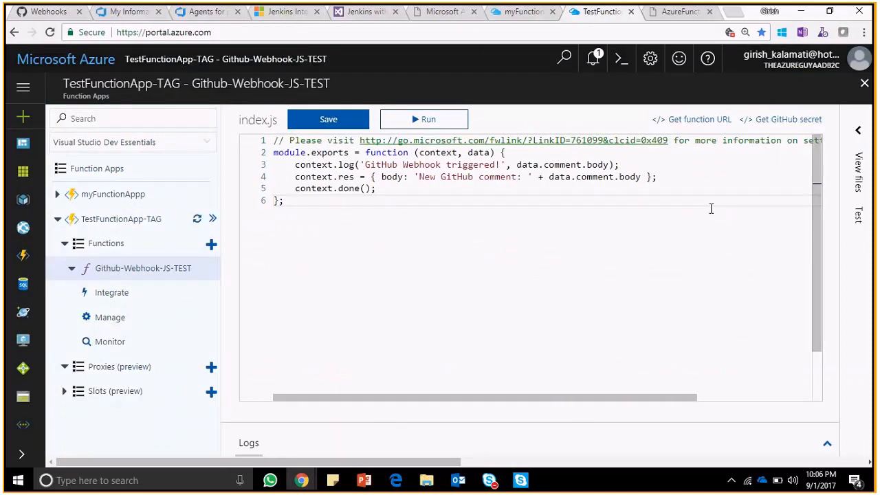
- Enable both the Github-Webhook-JS and HttpTrigger-CSharp-CosmosDB-STR-USData functions in myFunctionAppp
left_click(539, 15)
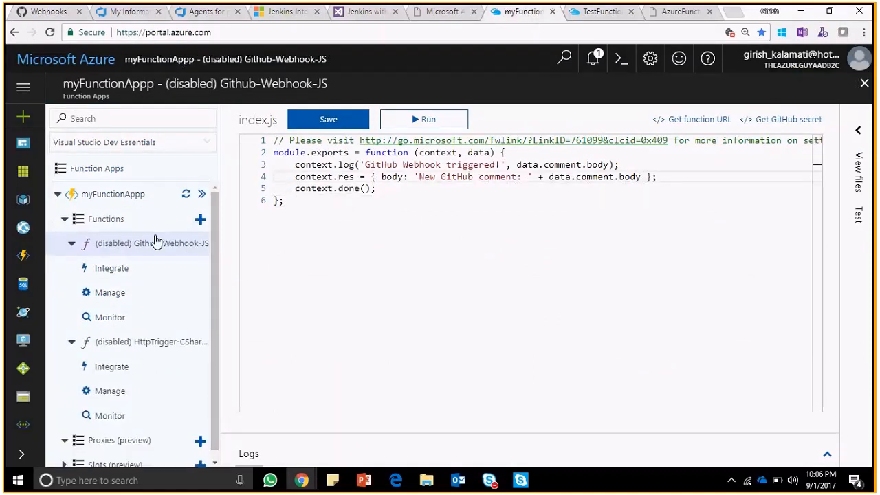
left_click(139, 220)
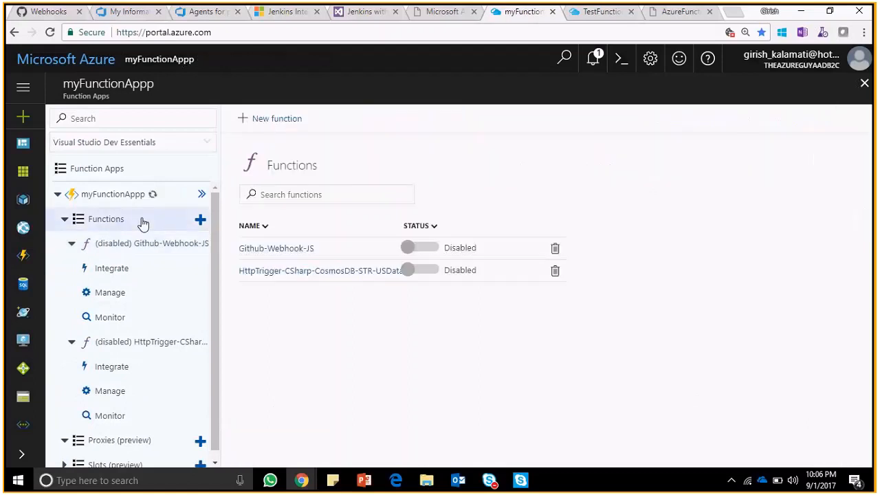
left_click(411, 248)
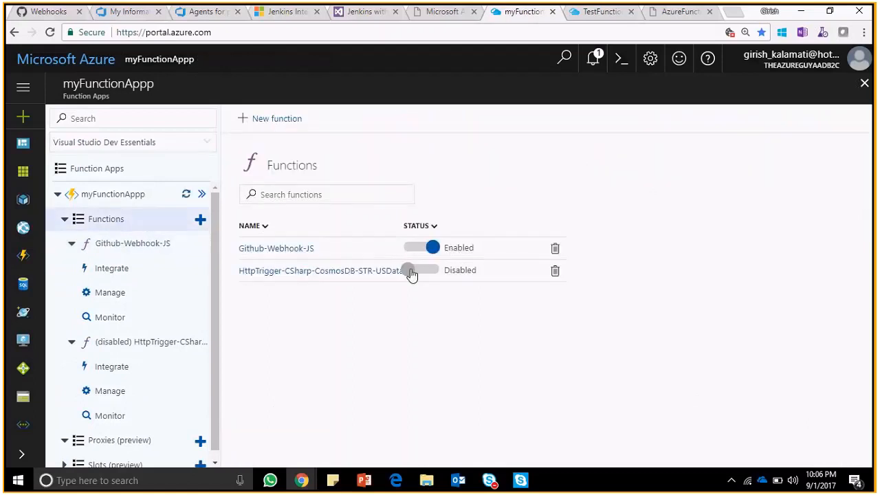
left_click(410, 269)
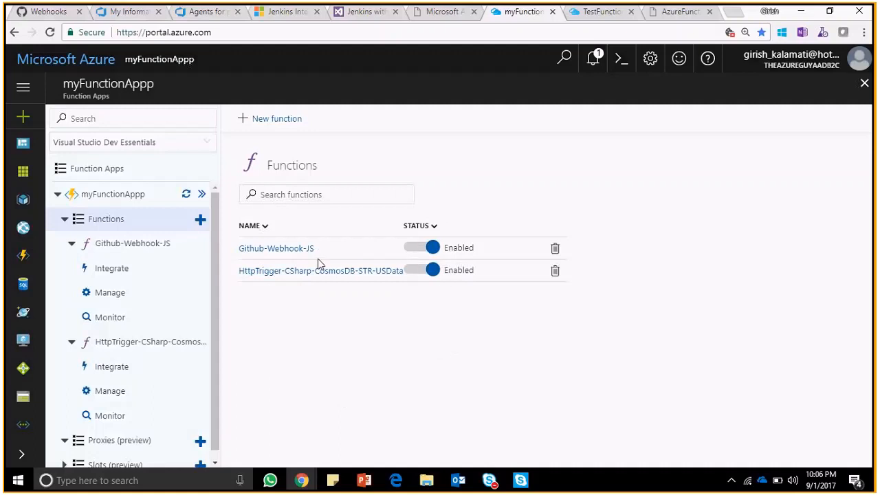
- Open the Github-Webhook-JS function in myFunctionAppp with its streaming logs shown and save its code
left_click(155, 251)
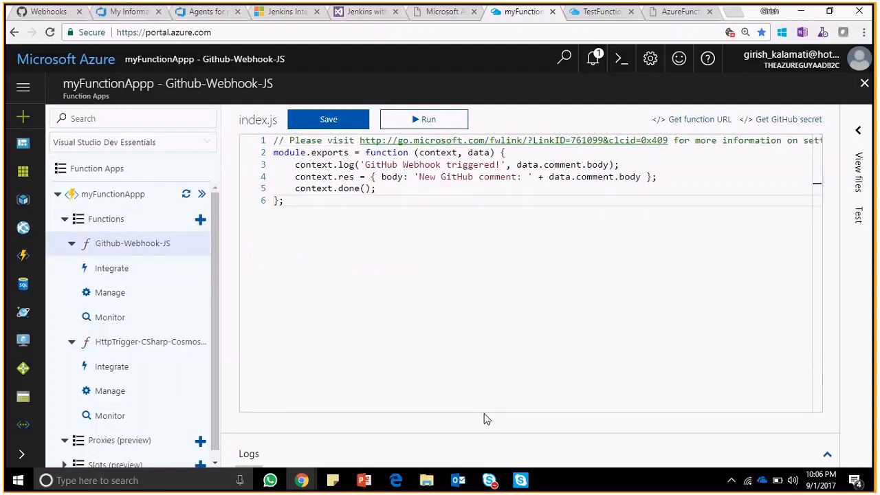
left_click(827, 457)
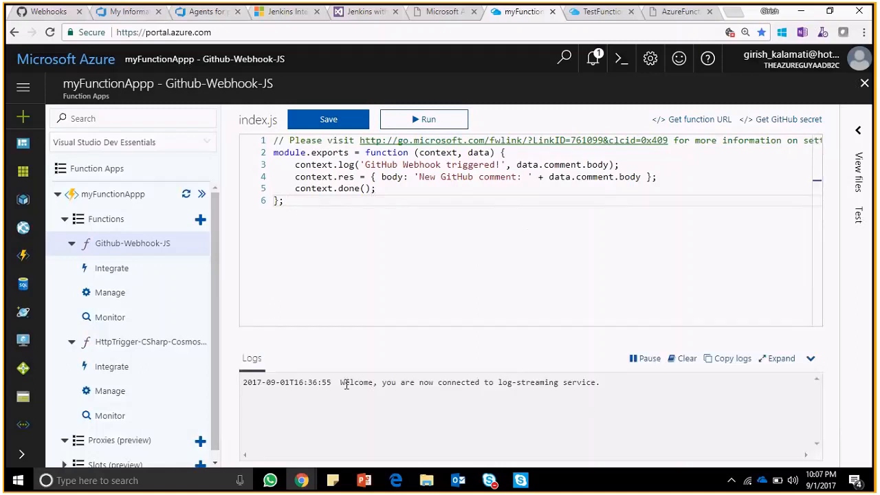
left_click_drag(341, 383, 627, 398)
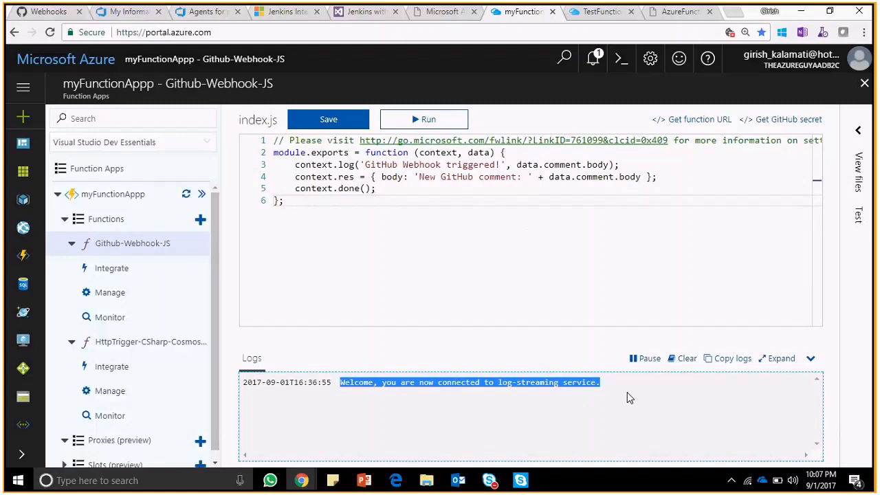
left_click(458, 291)
left_click(328, 119)
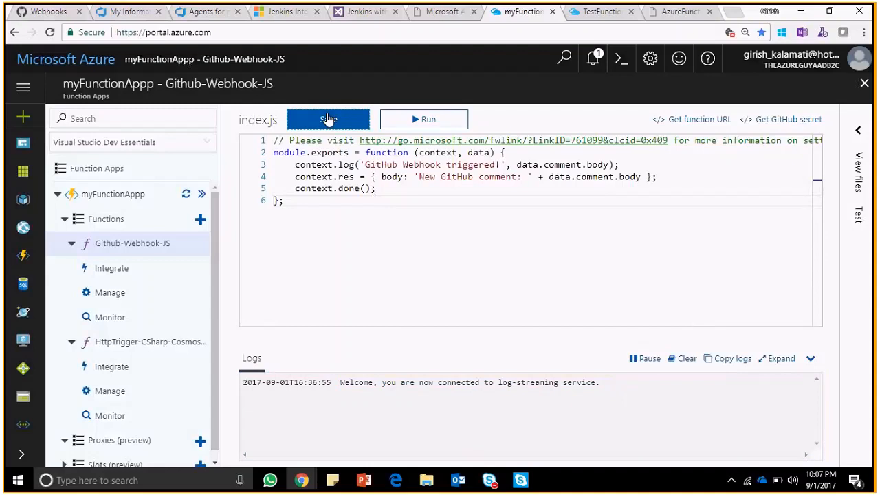
- Switch to GitHub and open the issue "Test 1 Issues creation - Testing Azure Functions" in The-Azure-Guy-Repo
left_click(22, 13)
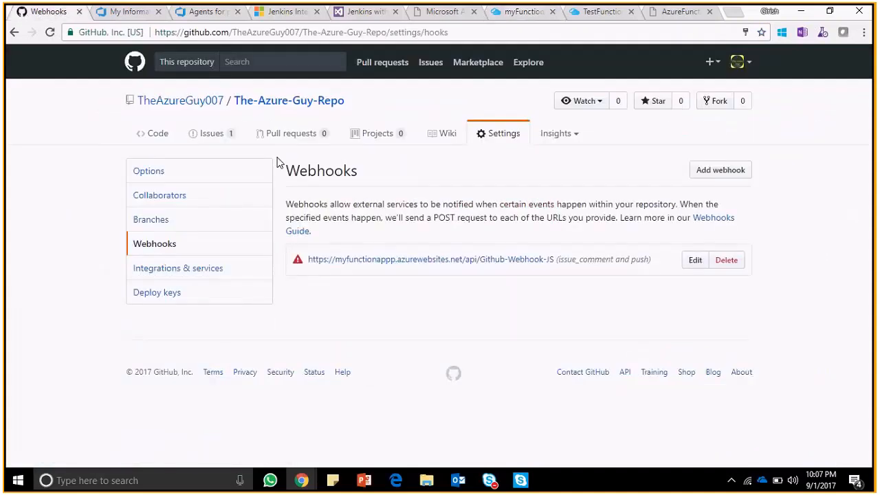
left_click(228, 141)
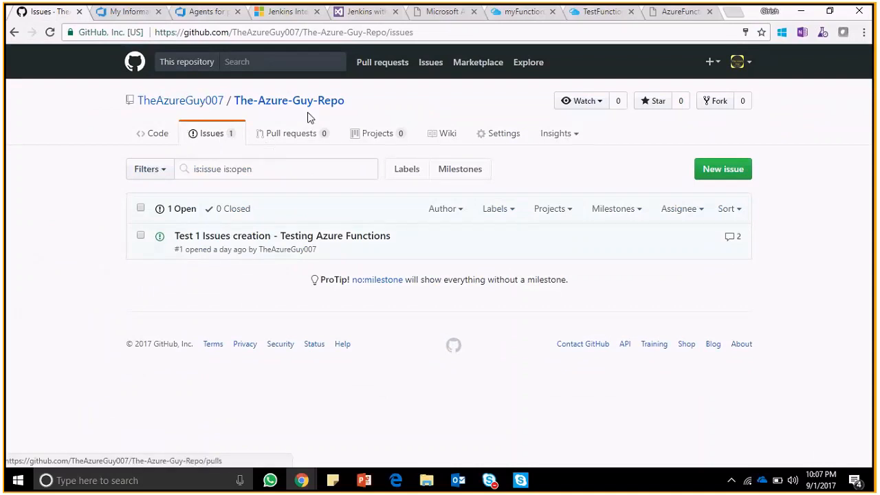
left_click(505, 134)
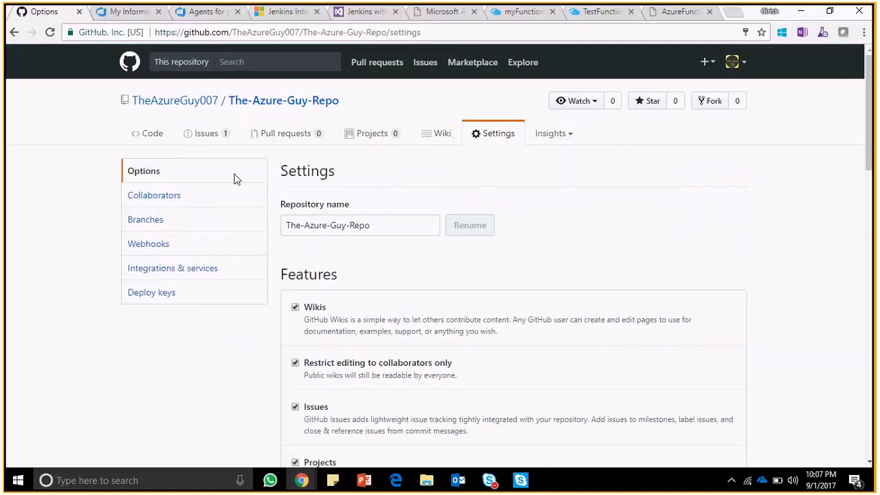
left_click(213, 142)
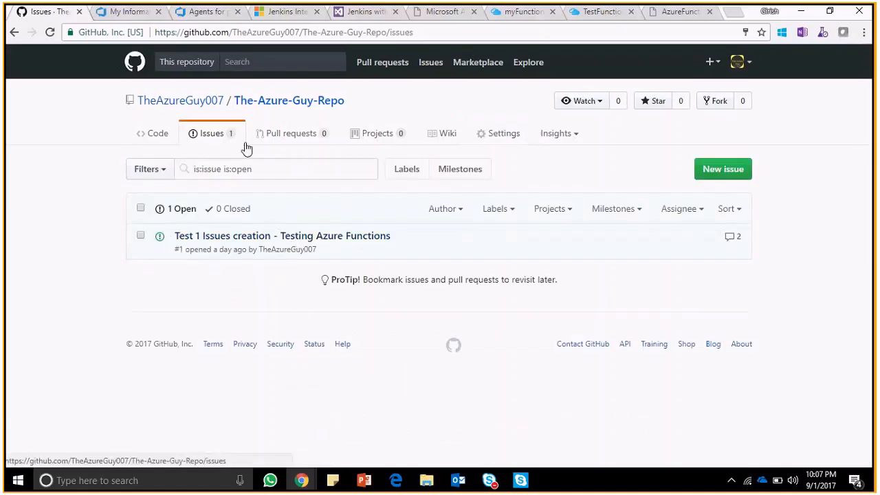
left_click(290, 238)
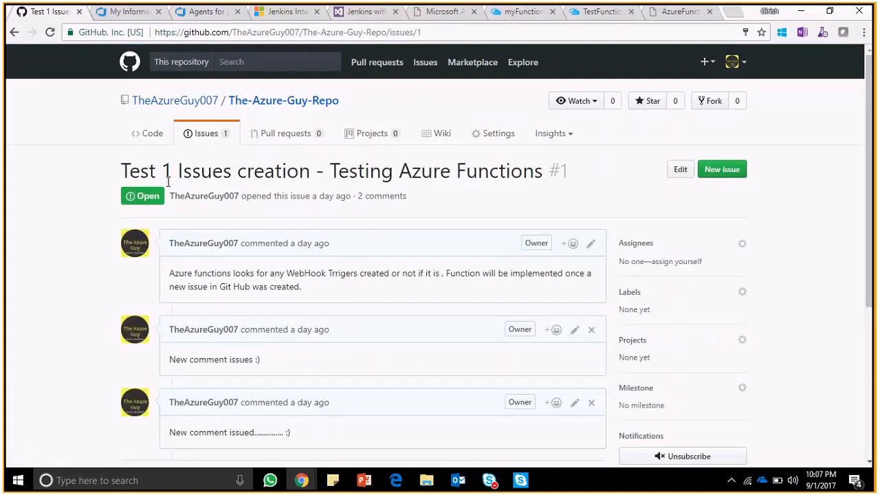
- Separate the myFunctionAppp portal page into its own browser window and return to the GitHub issue
mouse_move(585, 13)
left_click(576, 16)
left_click_drag(523, 12, 554, 410)
key("alt+Tab")
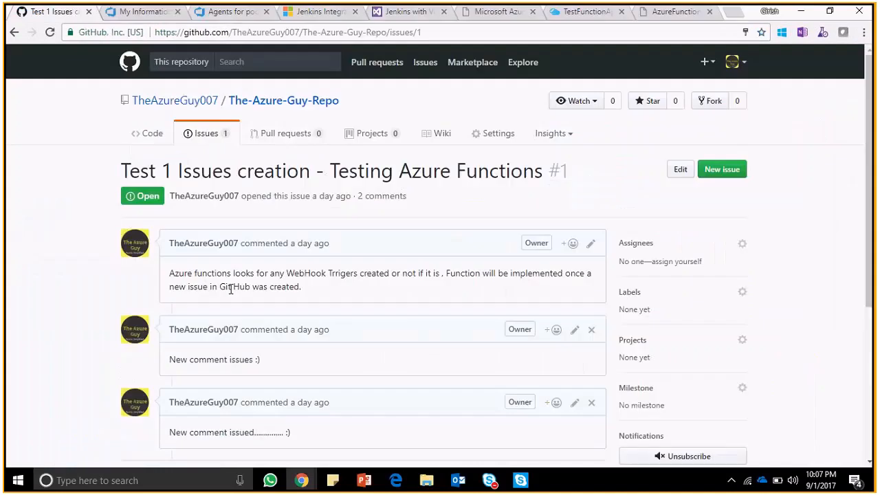
- Post the comment "9/1/2017 - issued a comment" on the open issue
scroll(61, 330, "down", 1)
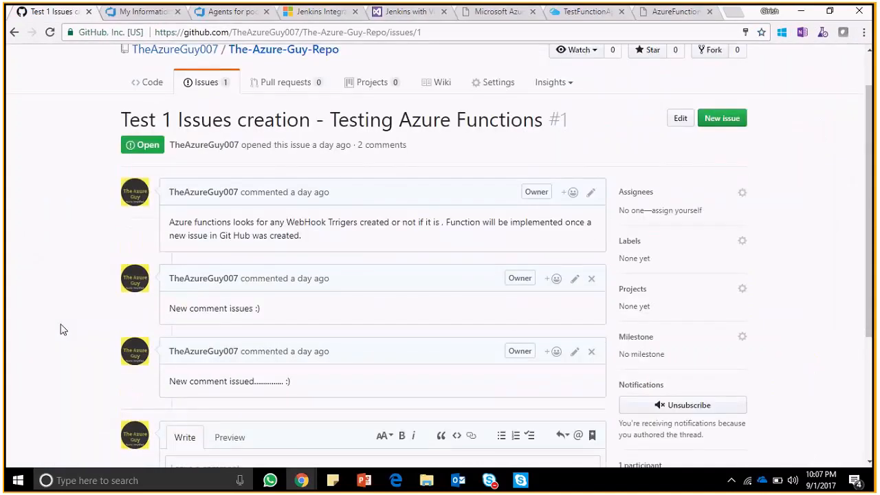
scroll(61, 330, "down", 3)
left_click(260, 313)
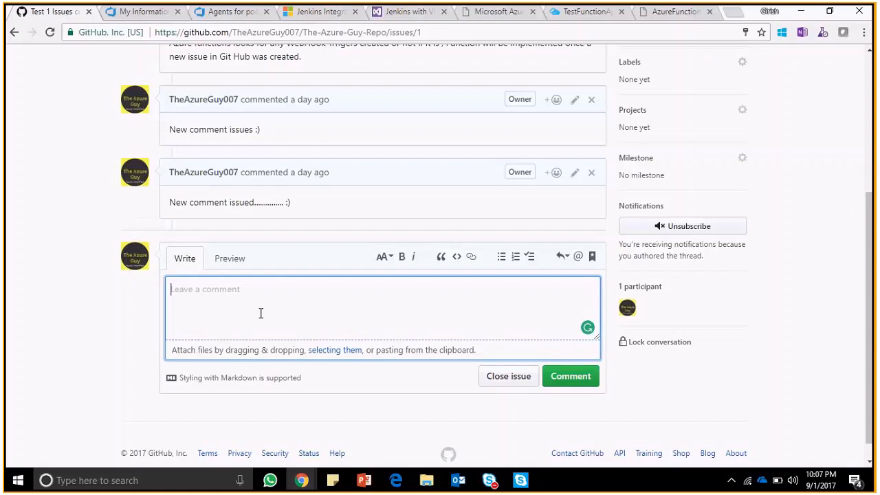
type("9")
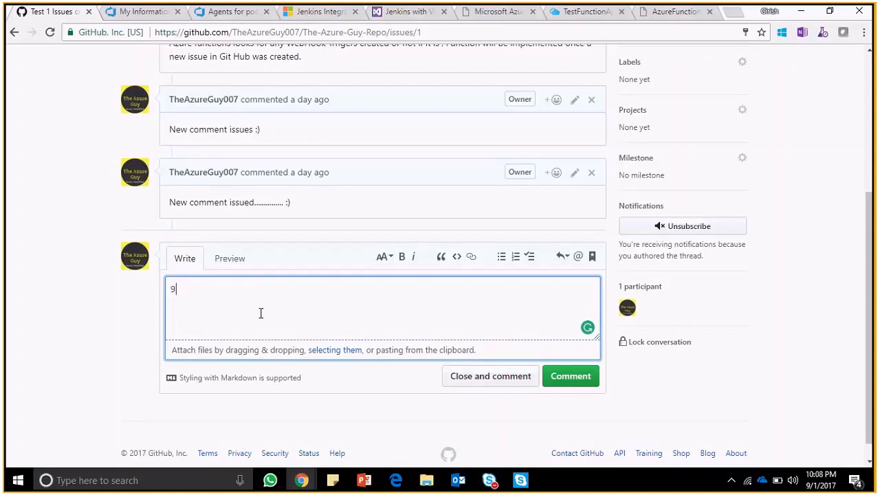
type("/1/2017 - issued a comment")
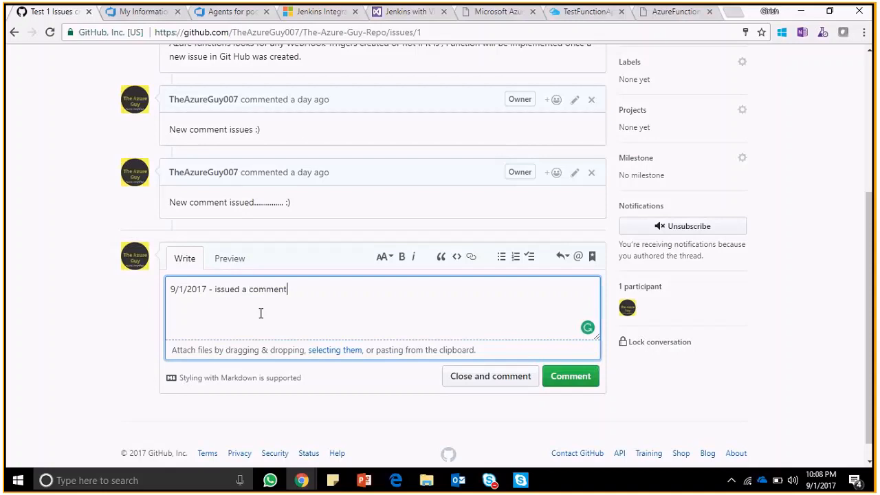
left_click(567, 373)
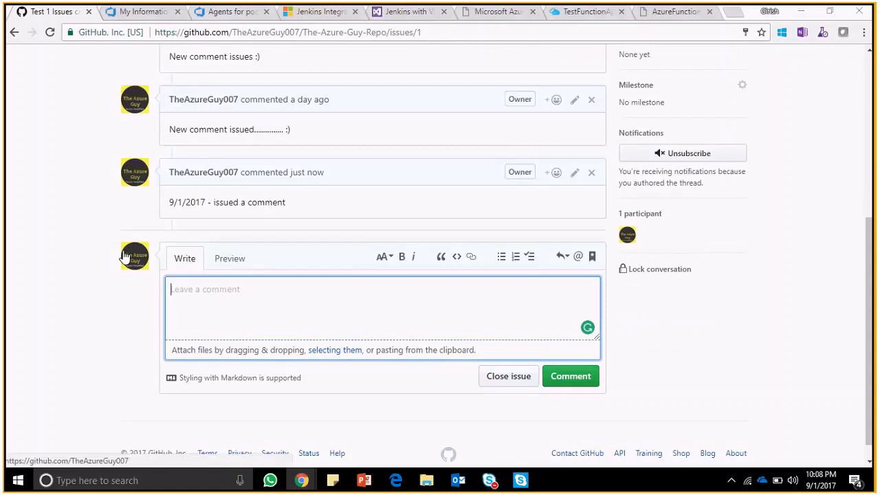
- Examine the Github-Webhook-JS logs in the Azure portal for the new comment's entry and compare it with the comment on GitHub
key("alt+Tab")
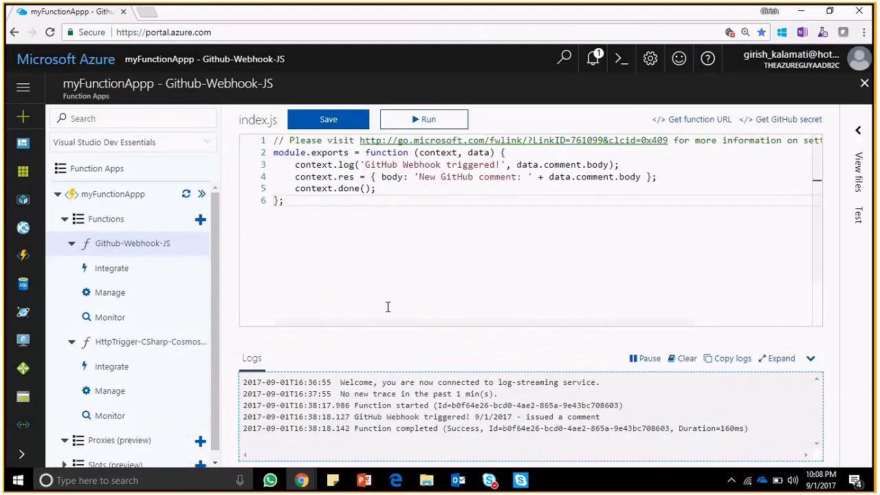
left_click_drag(354, 418, 603, 419)
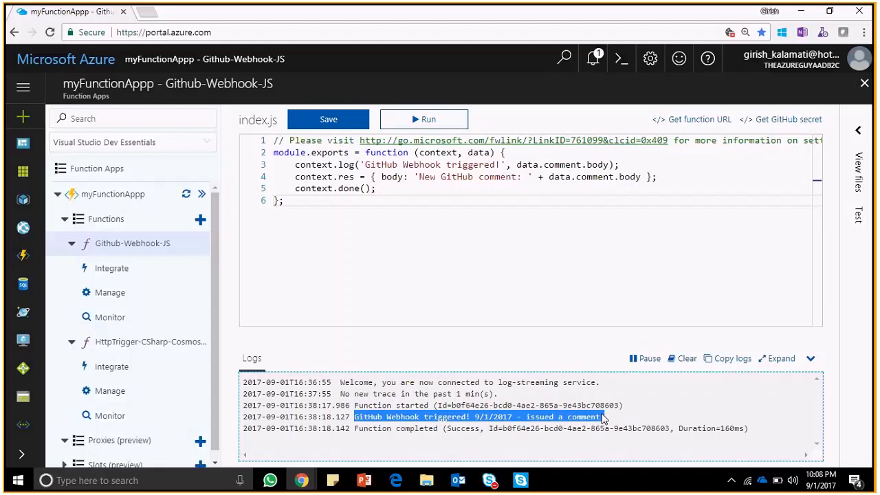
left_click(603, 419)
left_click_drag(603, 418, 528, 427)
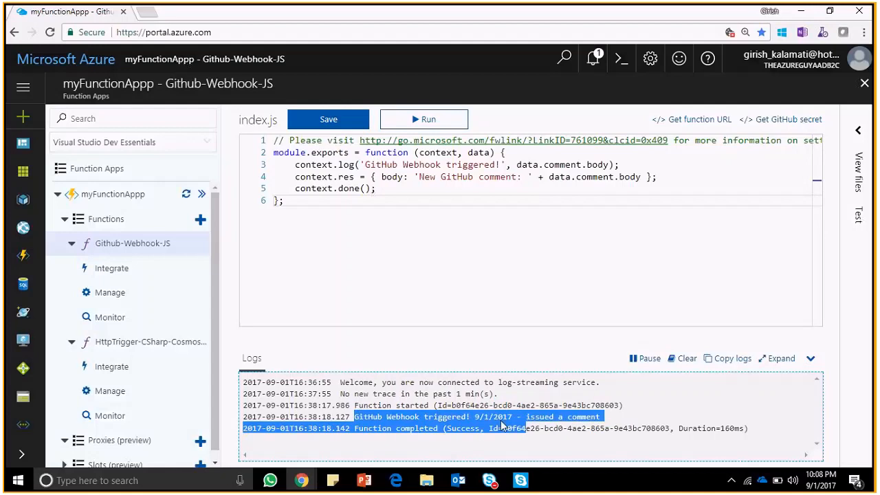
left_click_drag(475, 417, 608, 422)
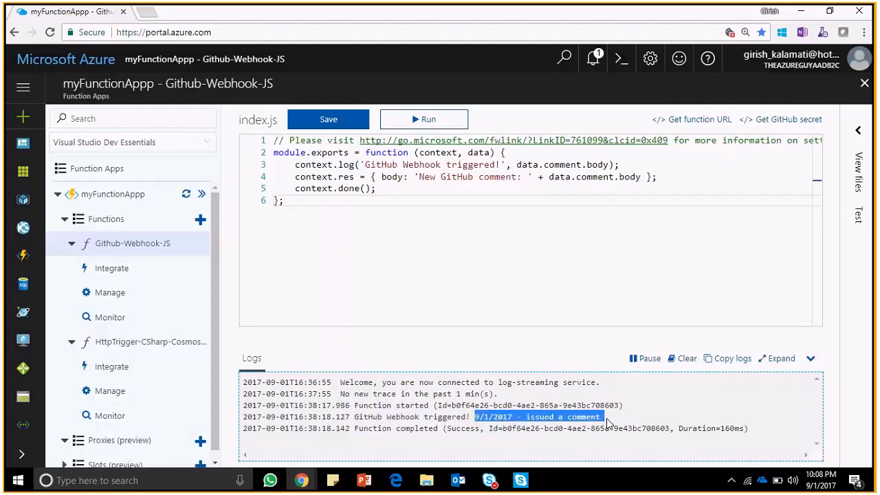
key("alt+Tab")
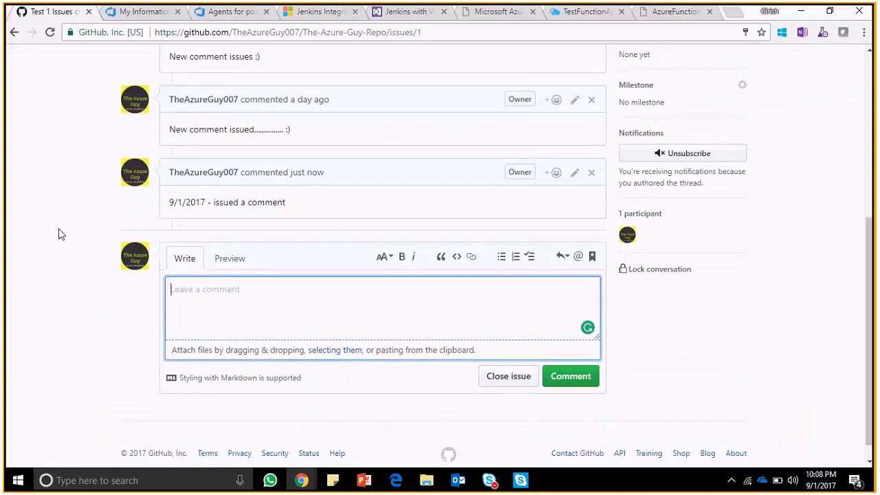
key("alt+Tab")
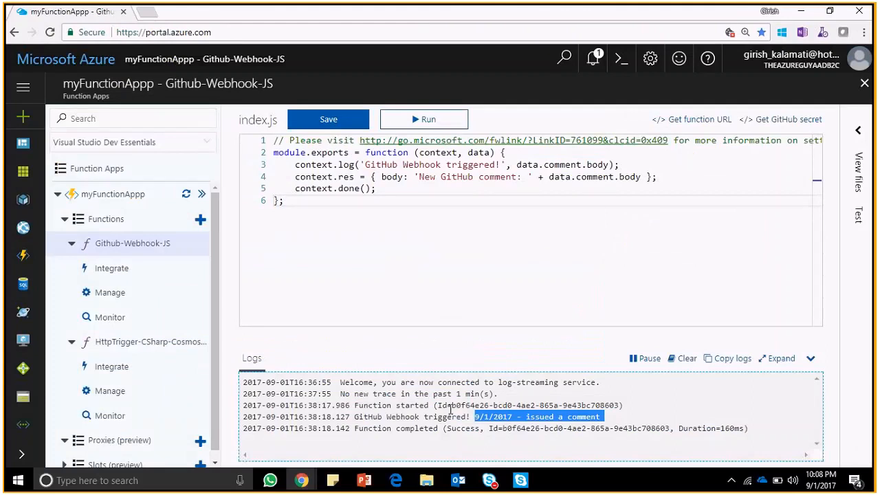
left_click(417, 404)
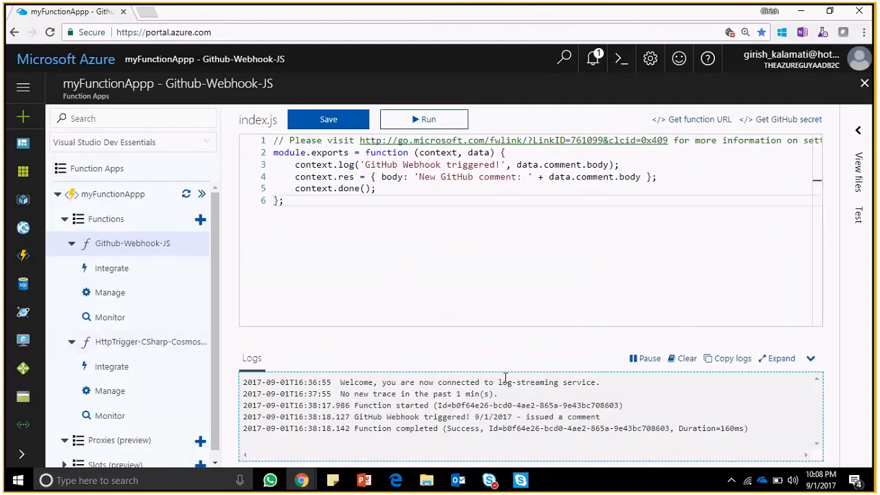
key("alt+Tab")
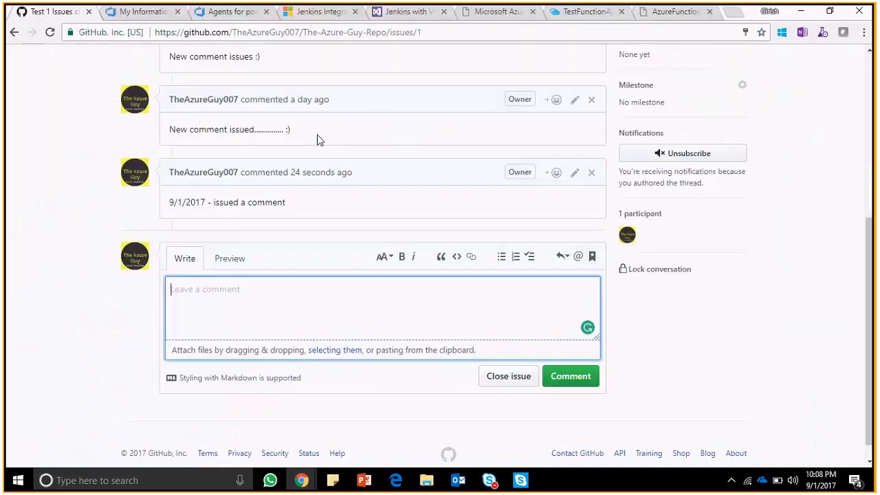
key("alt+Tab")
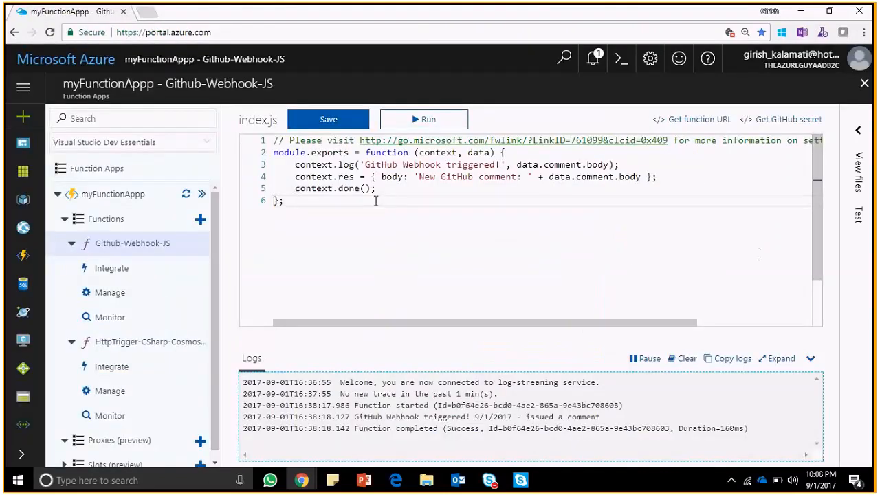
- Examine the Github-Webhook-JS function's test settings, including the available HTTP methods and the request body, and close the test pane
left_click(859, 216)
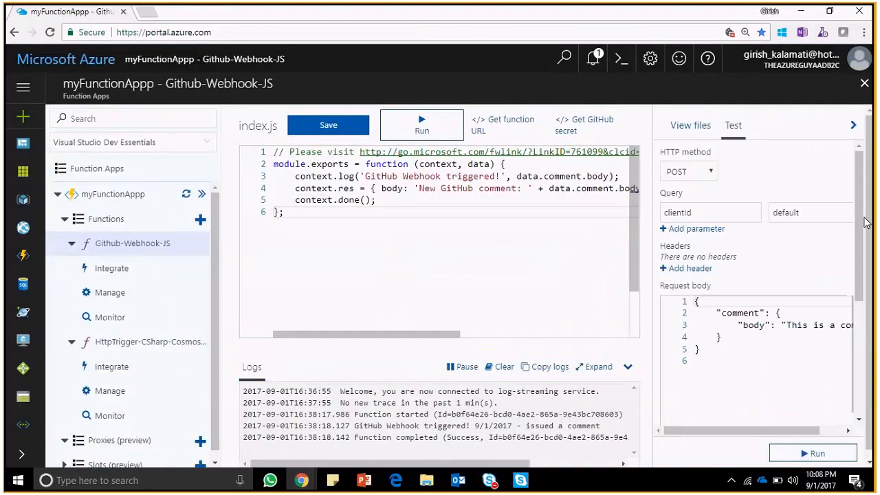
left_click_drag(770, 427, 794, 428)
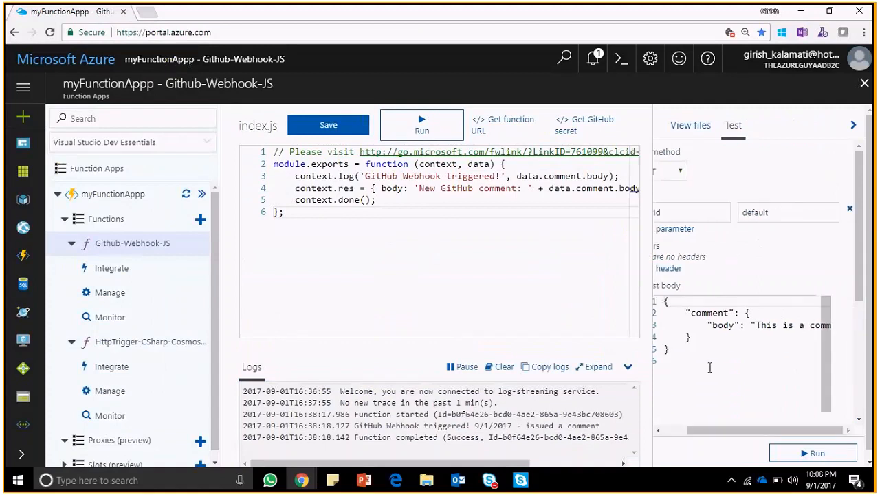
left_click_drag(735, 438, 711, 437)
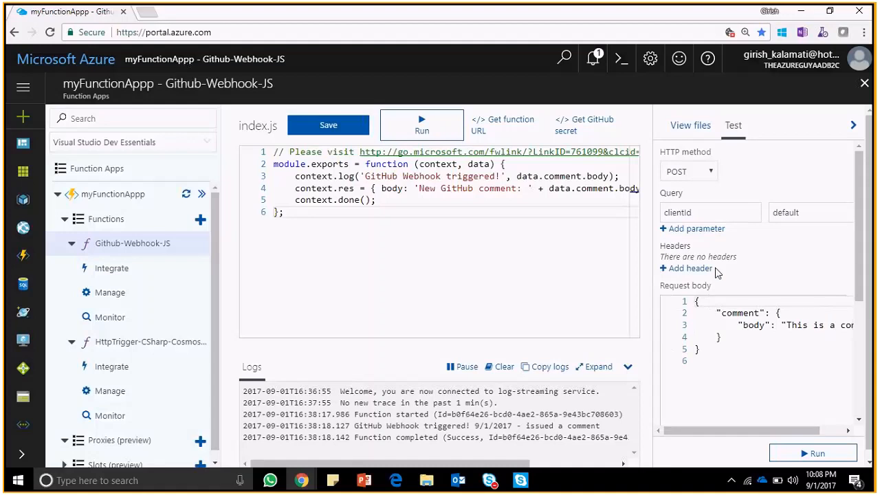
left_click(714, 172)
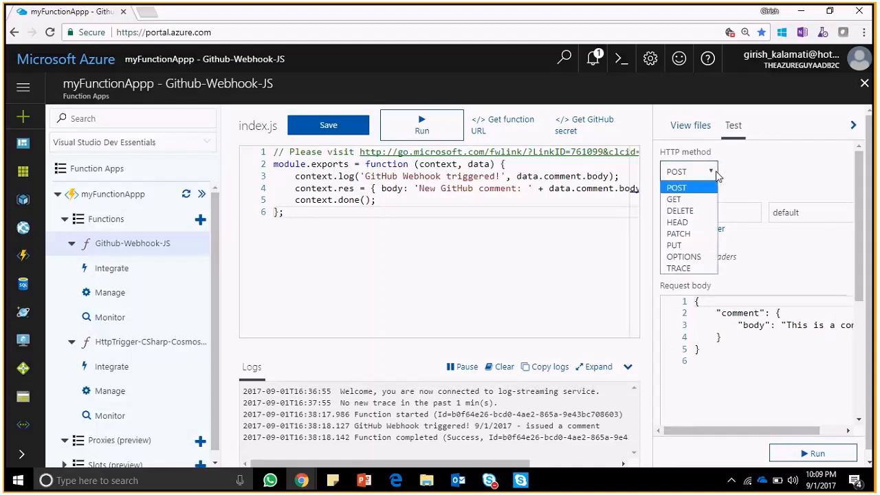
left_click(715, 173)
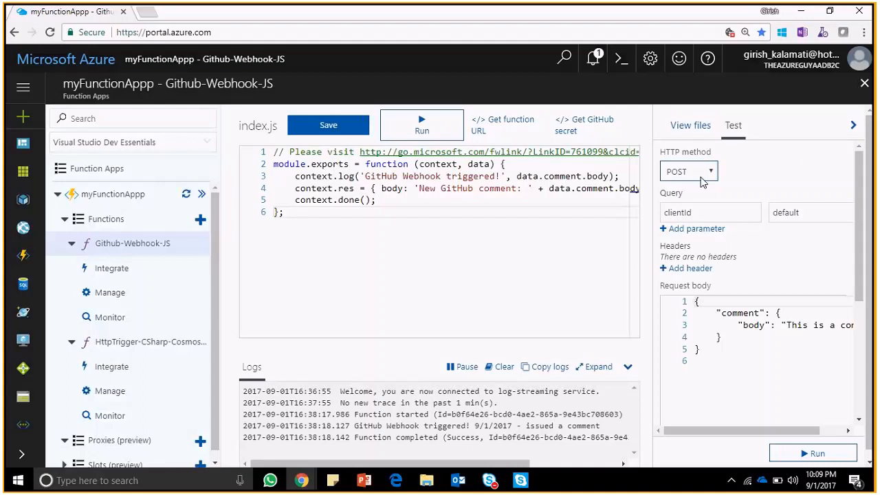
left_click(853, 125)
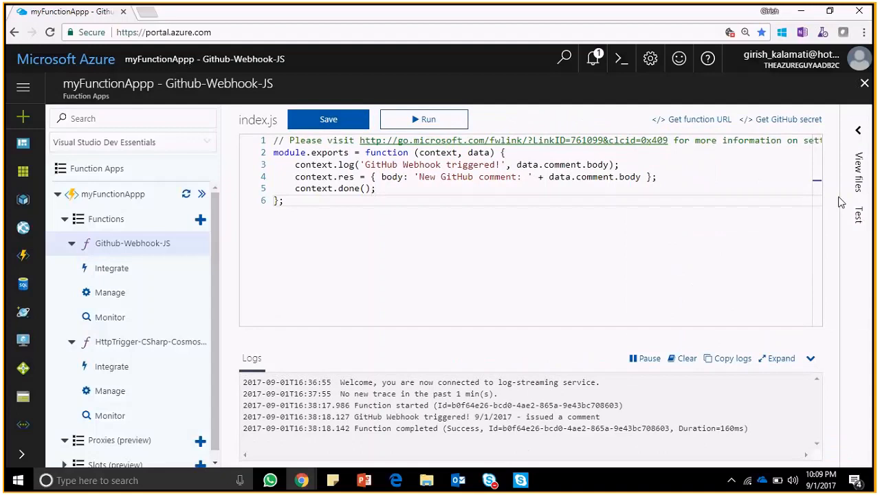
left_click(857, 213)
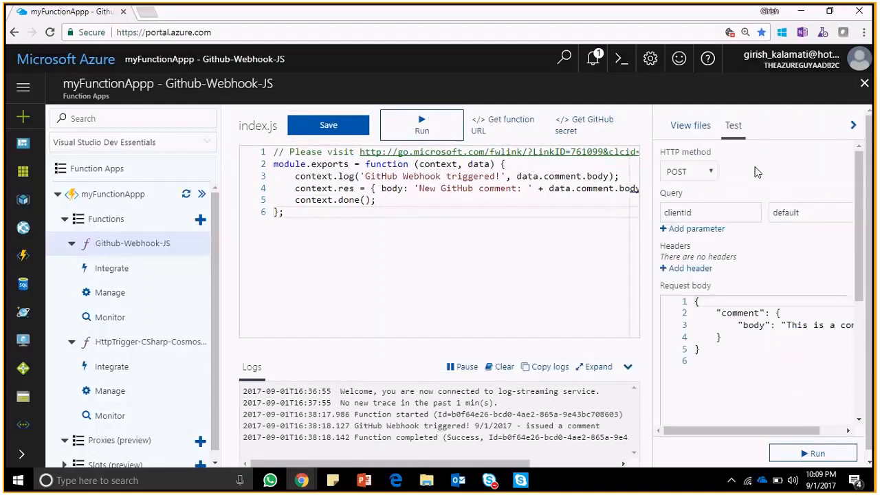
left_click(853, 125)
- Collapse the Github-Webhook-JS function and open the code of the HttpTrigger-CSharp-CosmosDB-STR-USData function
left_click(72, 244)
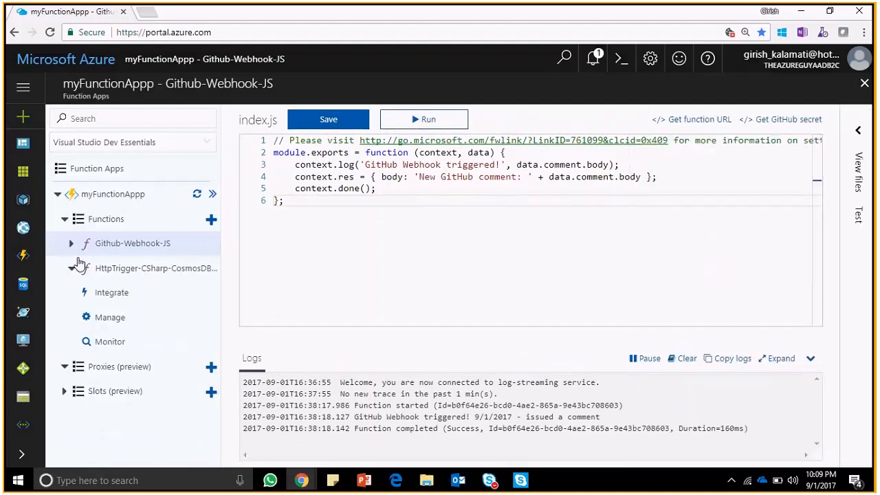
left_click(103, 270)
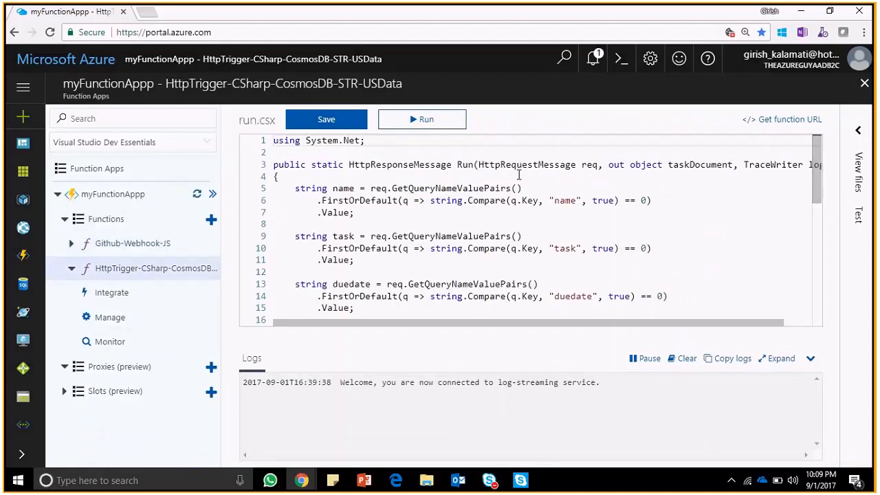
- Switch to the Azure From Scratch Part 3 presentation in PowerPoint and select "Store unstructured data using Azure Functions and Cosmos DB" on the Demo slide
key("alt+Tab")
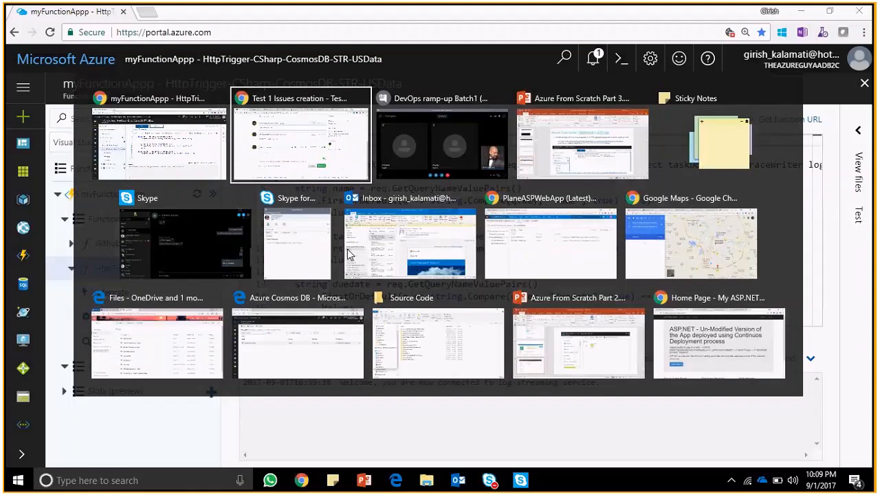
key("alt+Tab")
key("alt+Tab")
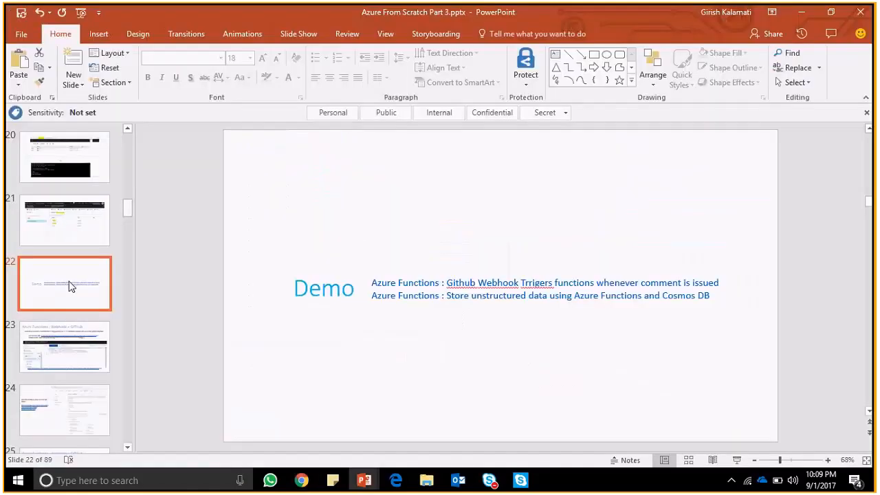
left_click(448, 296)
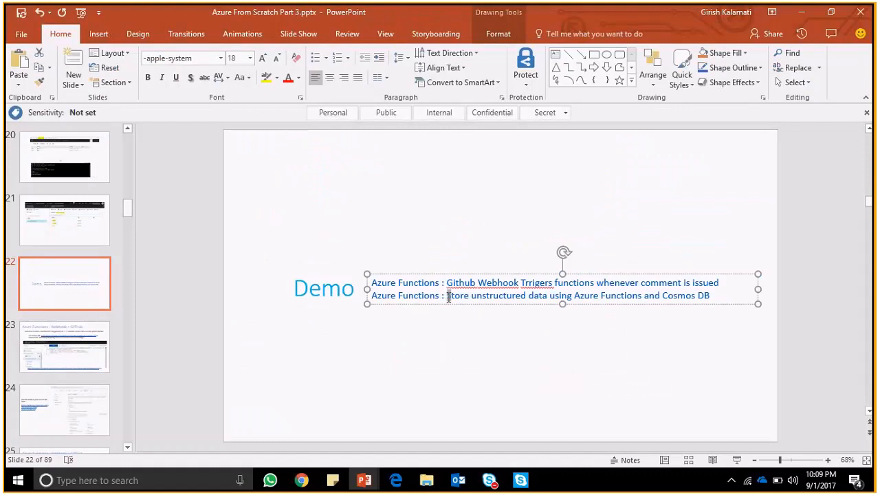
key("ctrl+shift+Right")
key("ctrl+shift+Right")
key("ctrl+shift+Right")
key("ctrl+shift+Right")
key("ctrl+shift+Right")
key("ctrl+shift+Right")
key("ctrl+shift+Right")
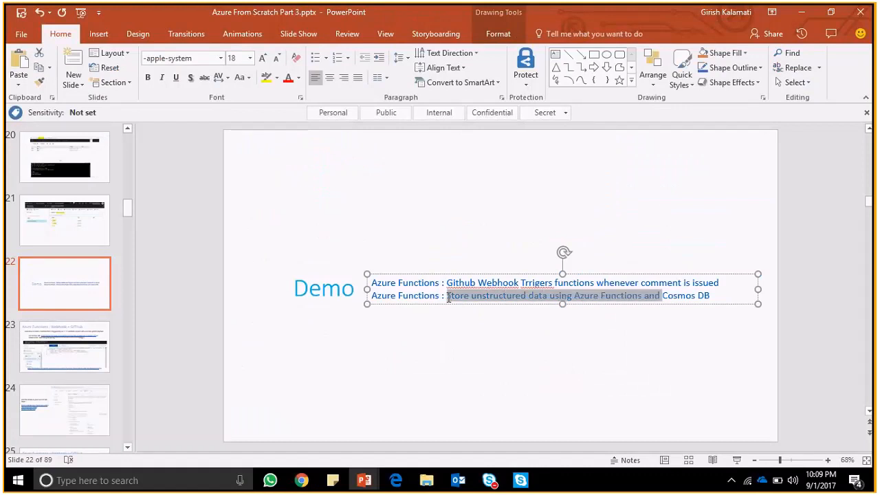
key("ctrl+shift+Right")
key("ctrl+shift+Right")
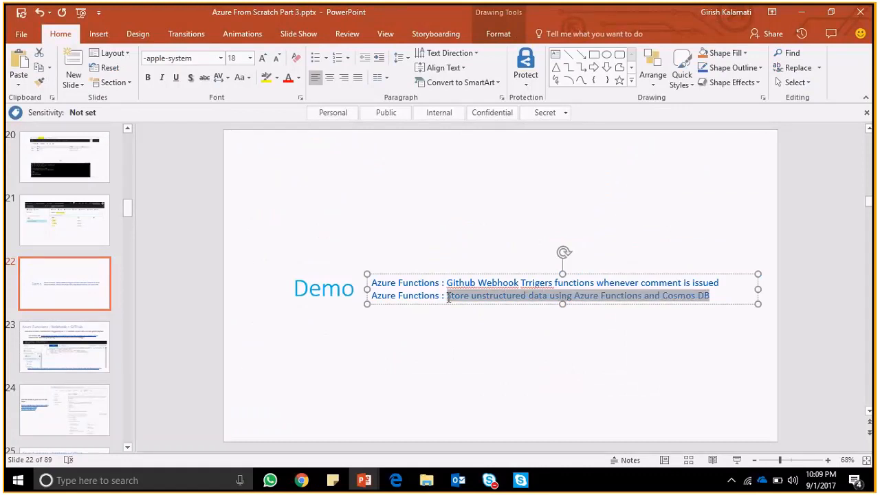
key("alt+Tab")
key("alt+Tab")
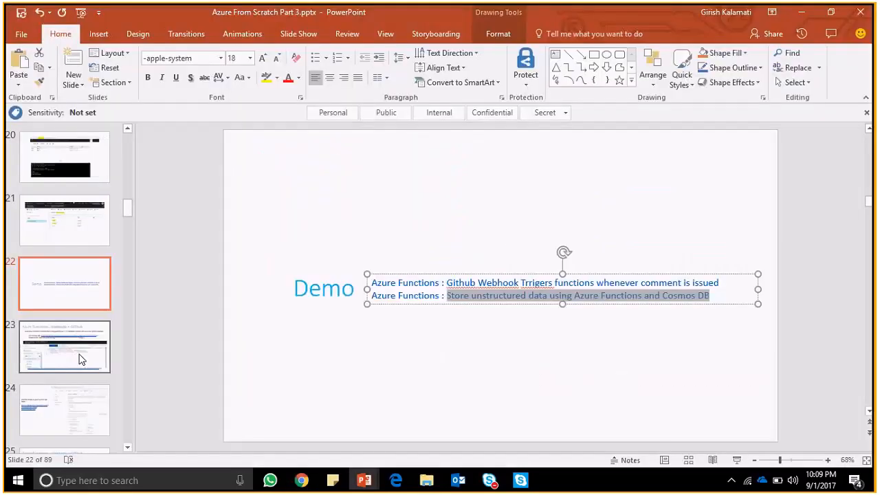
- Go past the Webhook + GITHub slides to the Azure Cosmos DB slide on globally distributed applications and start the slide show there
left_click(79, 357)
key("Down")
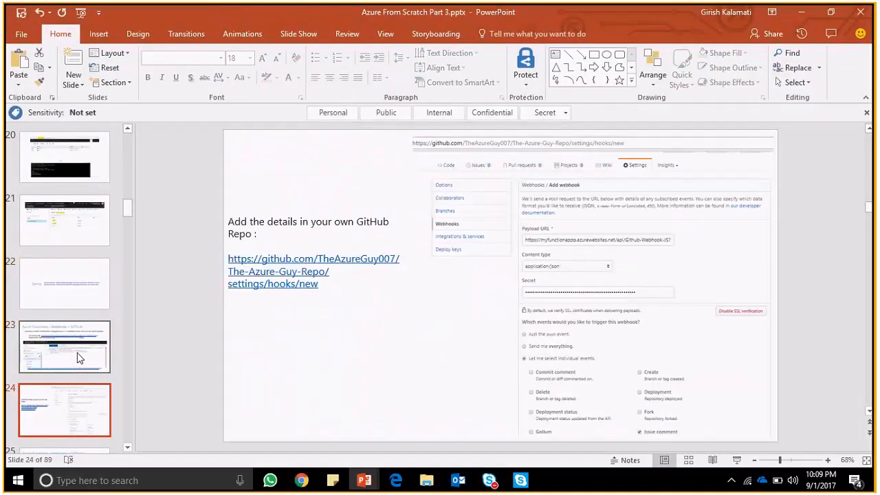
left_click(79, 357)
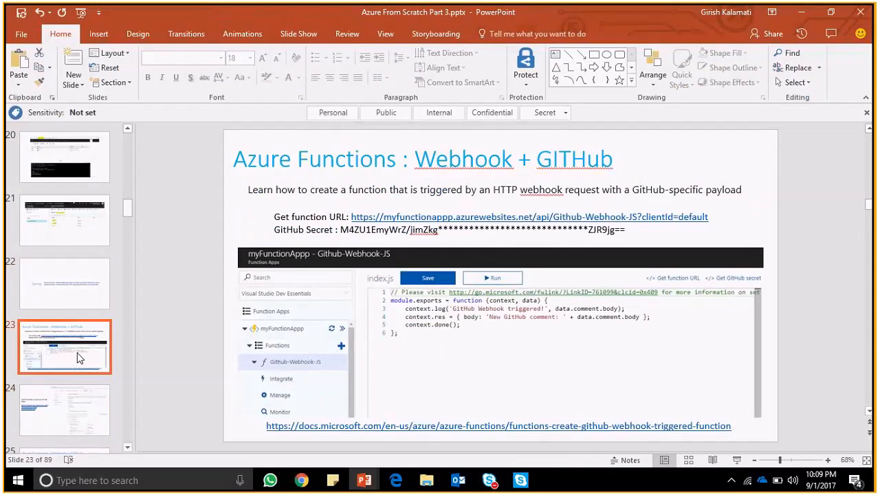
key("Down")
key("Down")
key("Down")
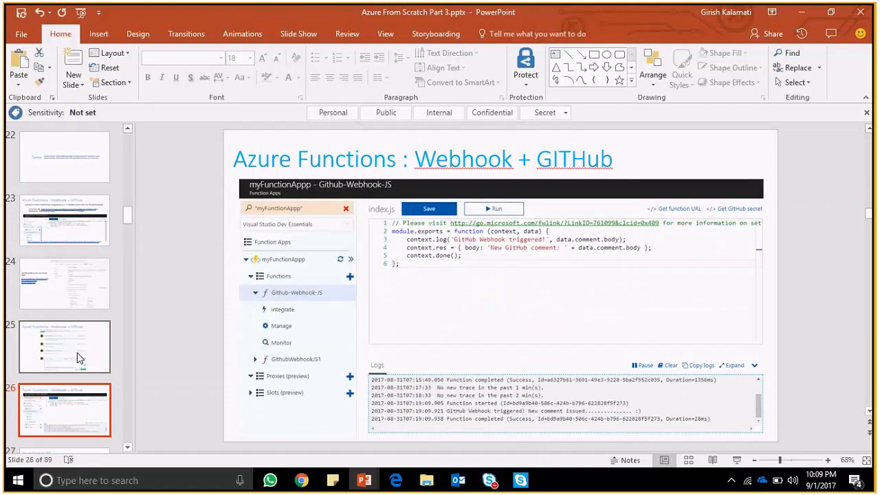
key("Down")
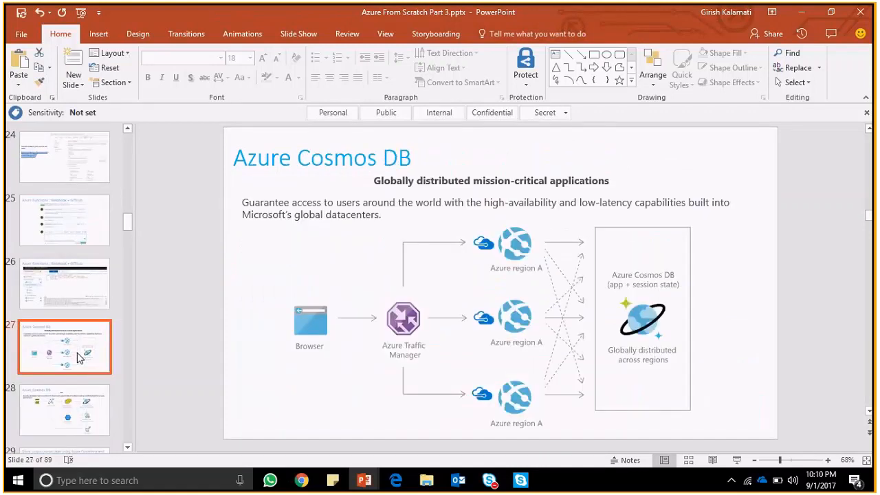
key("Up")
left_click(78, 357)
left_click(738, 460)
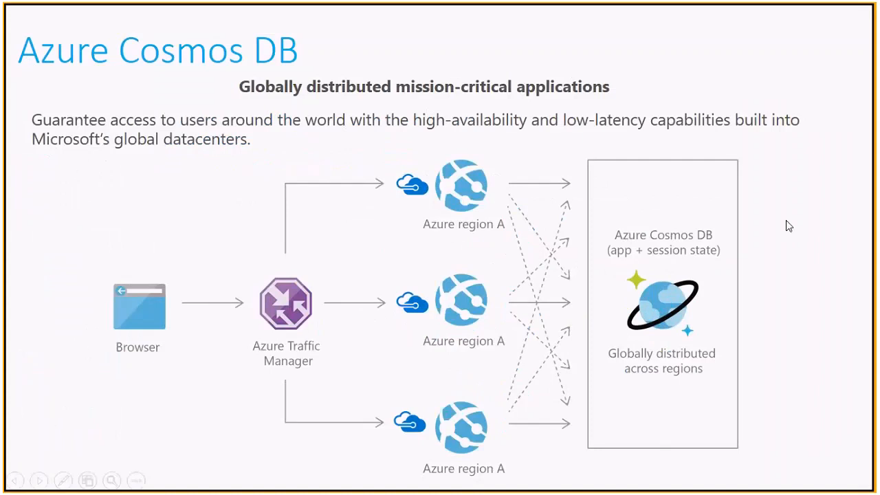
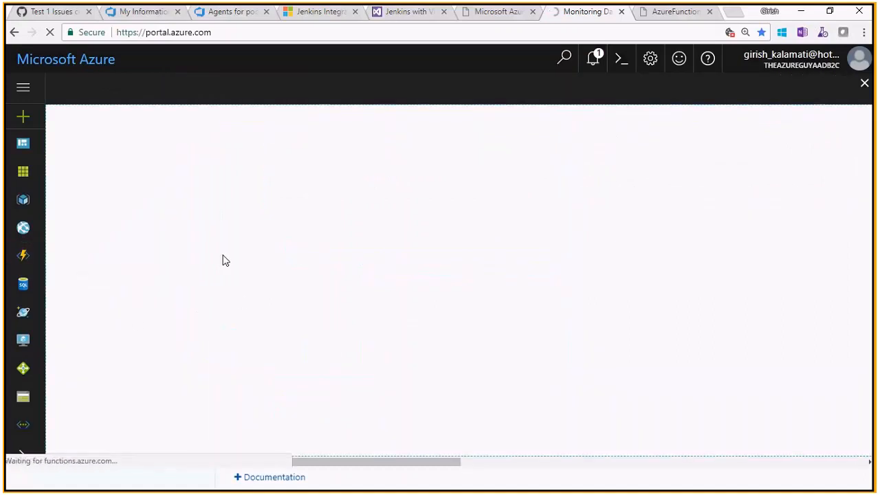
- Open the Github-Webhook-JS-TEST function in TestFunctionApp-TAG and delete it from its management page, confirming the deletion
left_click(58, 219)
left_click(65, 244)
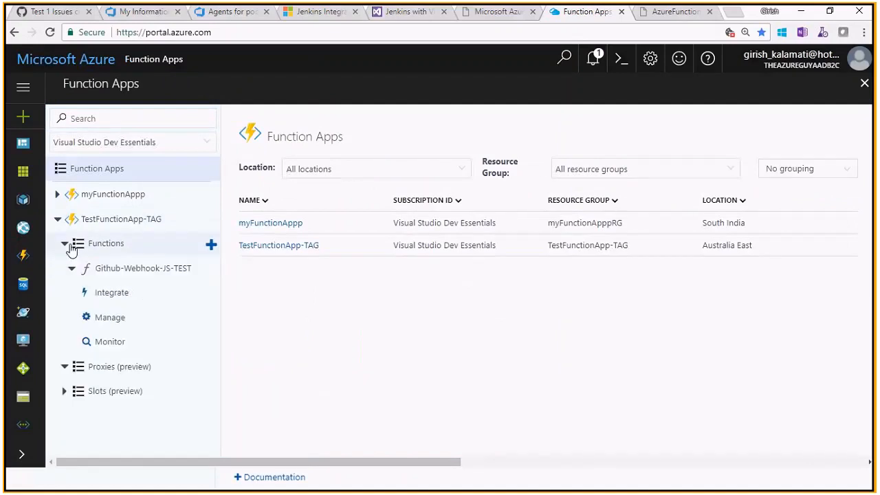
left_click(71, 269)
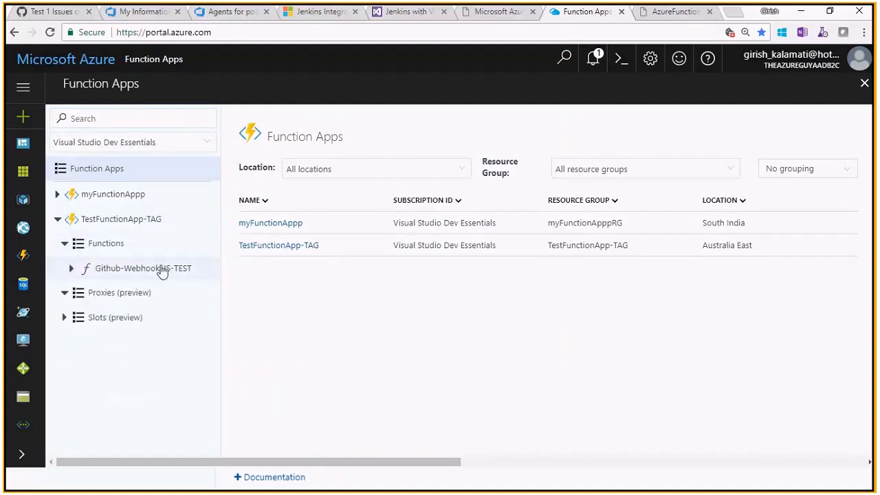
left_click(157, 271)
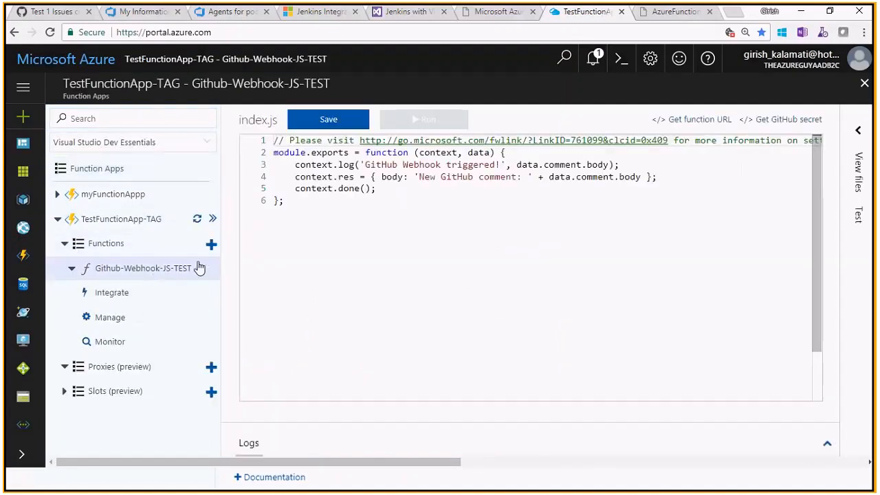
left_click(108, 295)
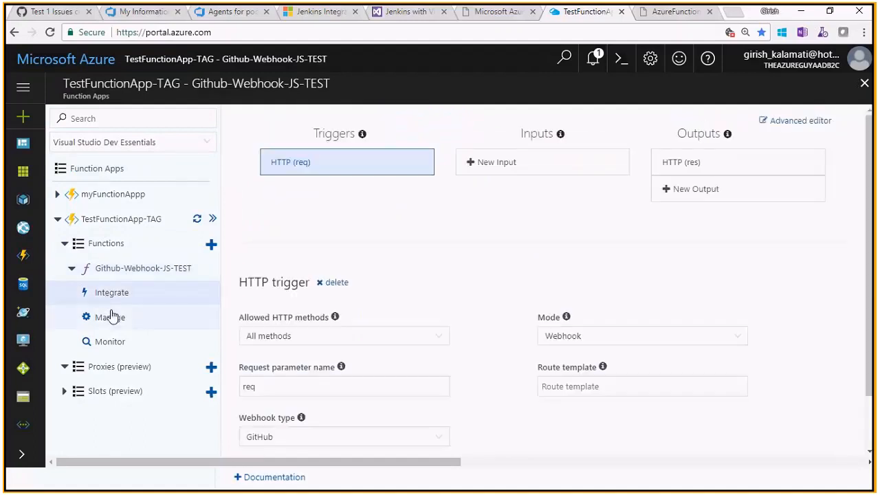
left_click(112, 315)
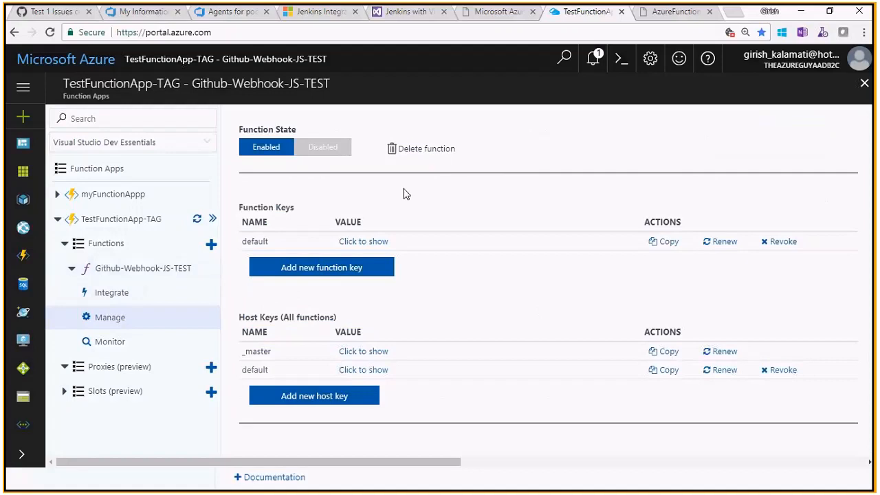
left_click(436, 151)
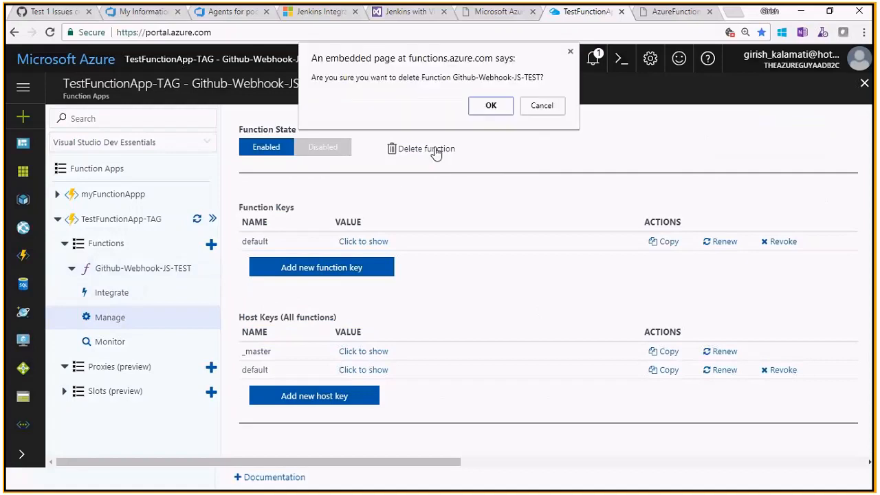
left_click(509, 105)
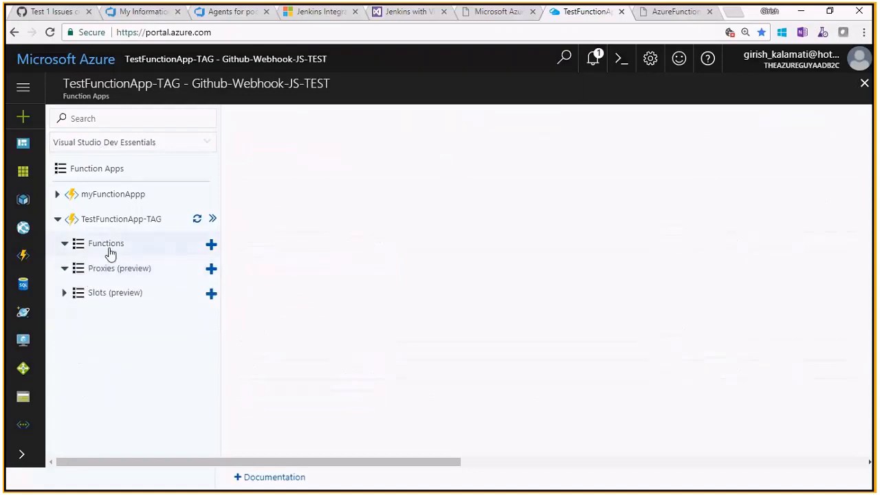
- Start a new custom function in TestFunctionApp-TAG and browse the Core scenario templates
left_click(65, 245)
left_click(211, 245)
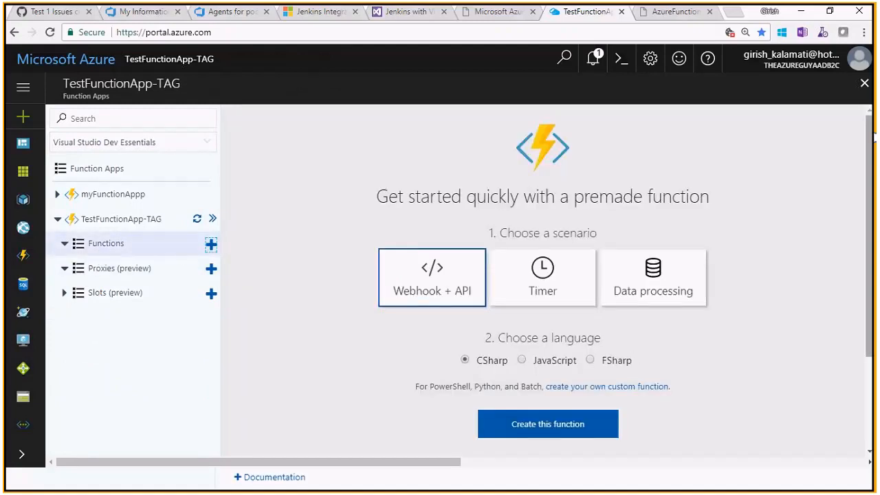
scroll(543, 282, "down", 2)
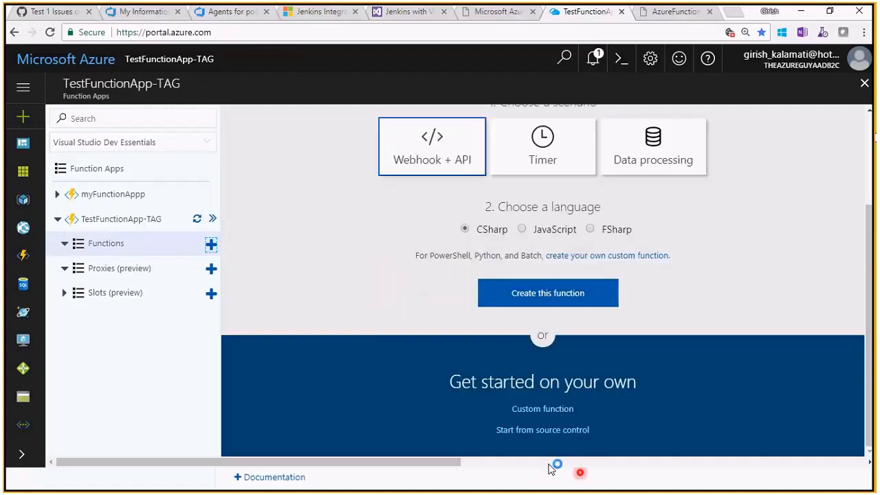
left_click(550, 410)
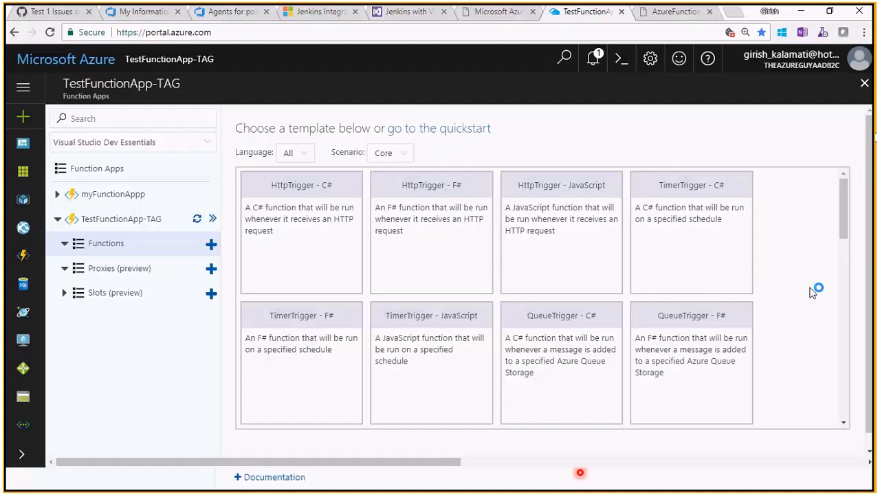
left_click_drag(845, 237, 859, 410)
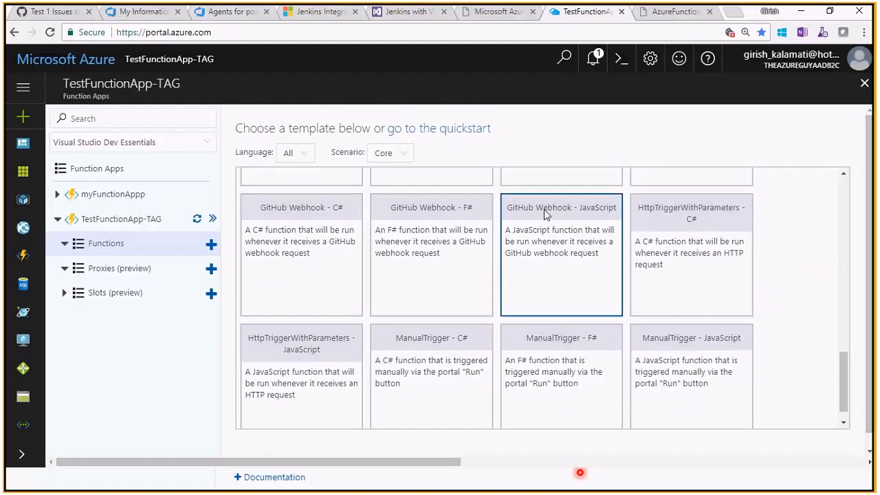
- Filter the function templates to the Data Processing scenario and the C# language
left_click(392, 155)
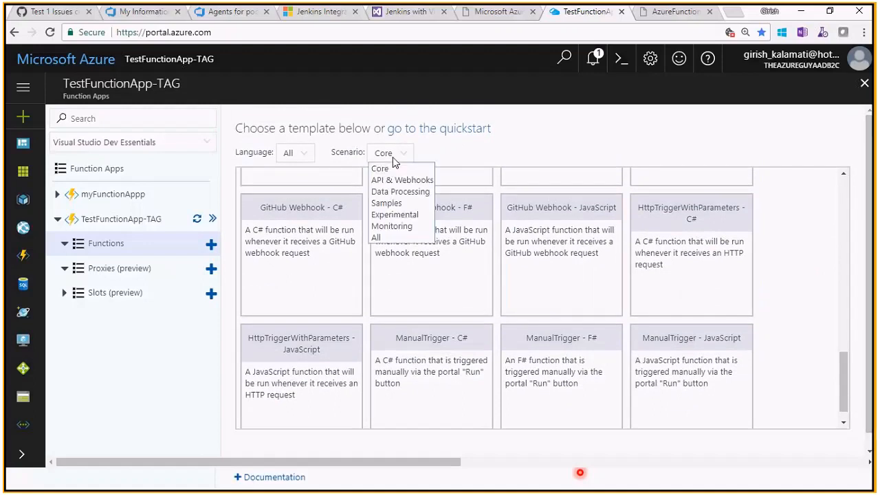
left_click(398, 191)
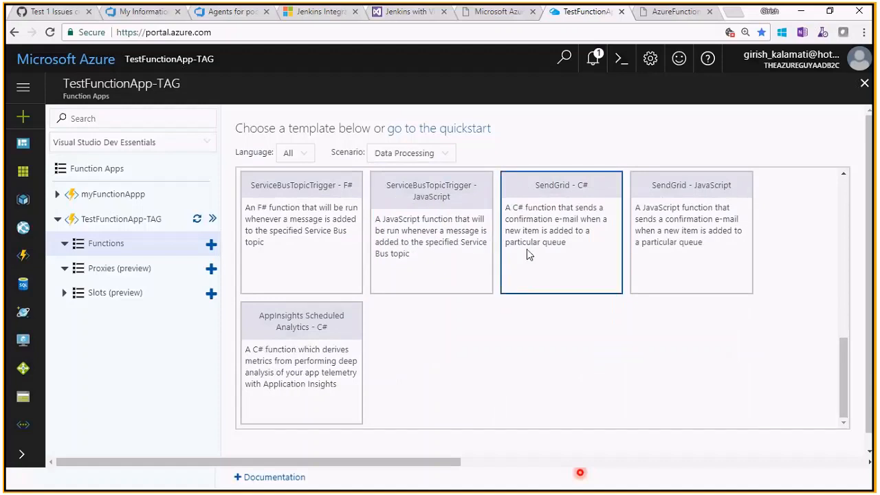
left_click_drag(844, 371, 824, 202)
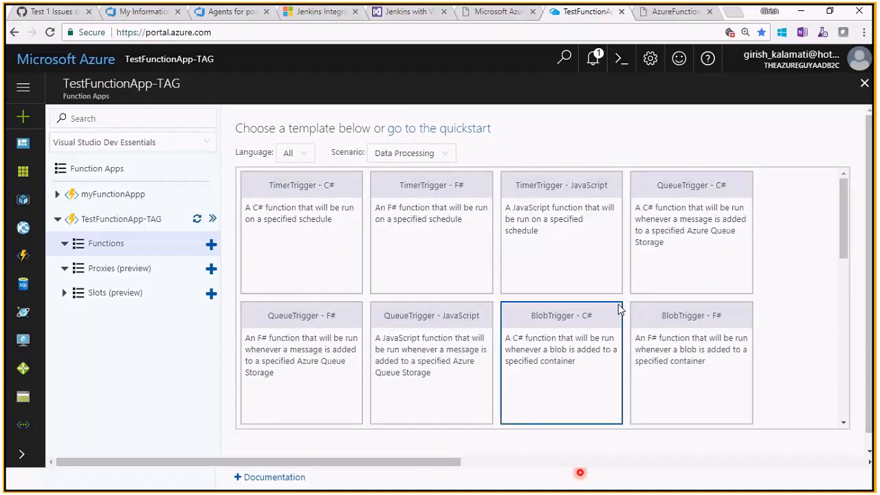
left_click(313, 155)
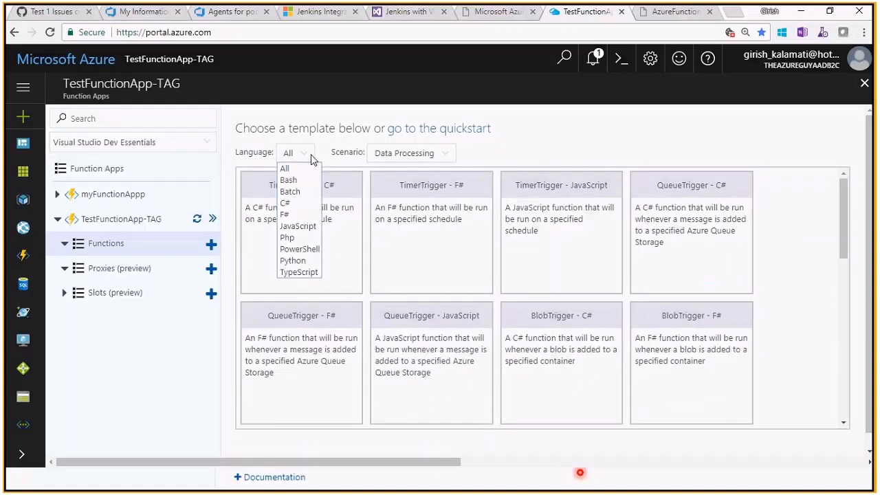
left_click(308, 203)
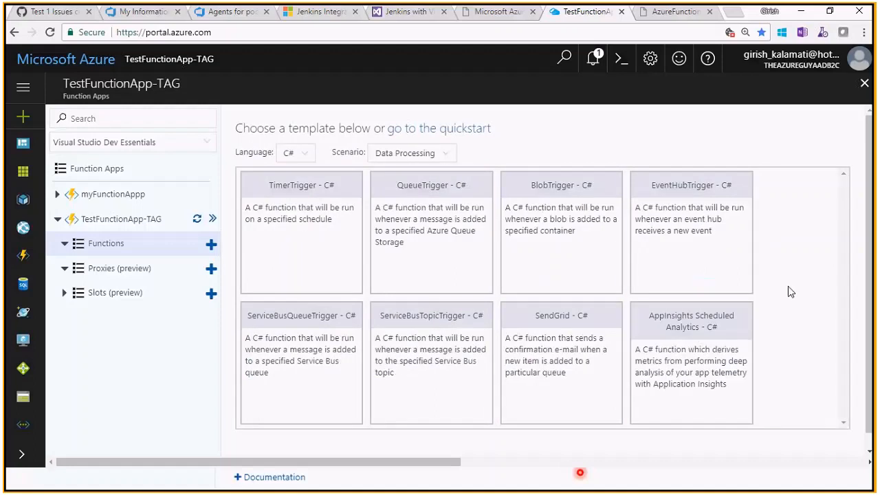
- Search the template page for "cosmos" and clear the search term
key("ctrl+f")
type("cosmos")
key("BackSpace")
key("BackSpace")
key("BackSpace")
key("BackSpace")
key("BackSpace")
key("BackSpace")
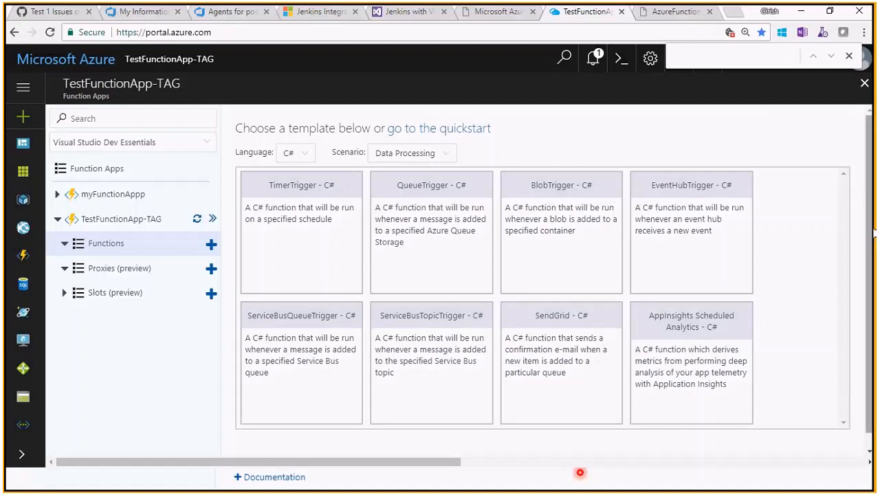
- Show the C# templates for all scenarios and search the page for "cos"
left_click_drag(874, 233, 871, 280)
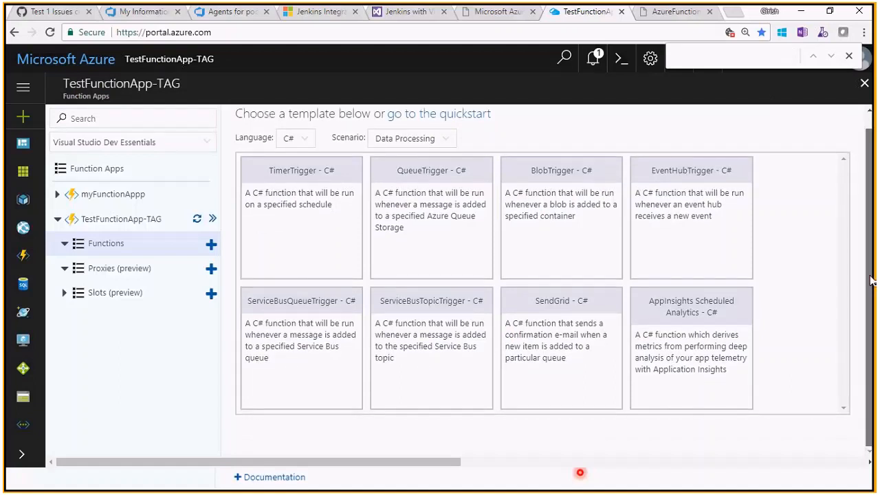
scroll(872, 281, "up", 1)
left_click(444, 153)
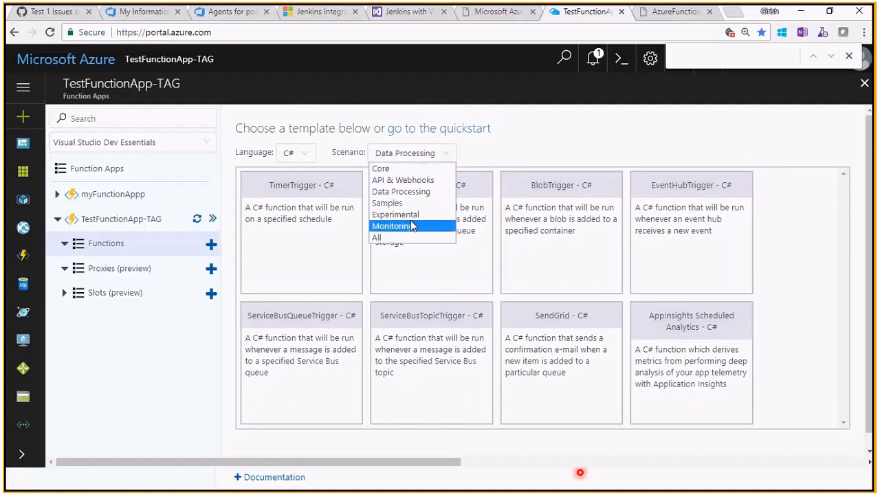
left_click(422, 237)
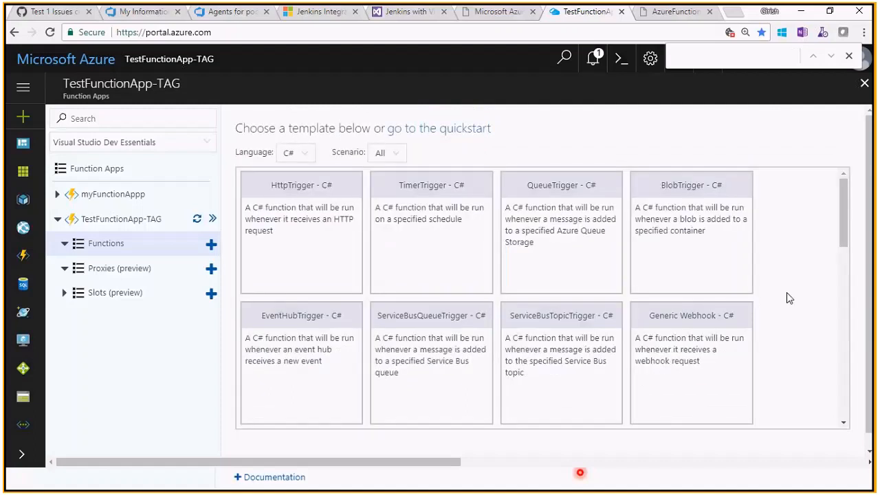
type("cos")
scroll(795, 293, "down", 2)
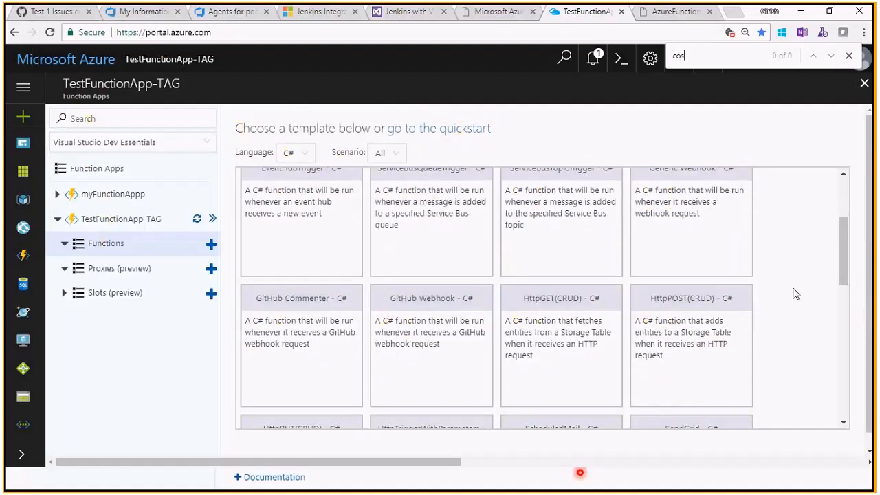
key("BackSpace")
key("BackSpace")
type("s")
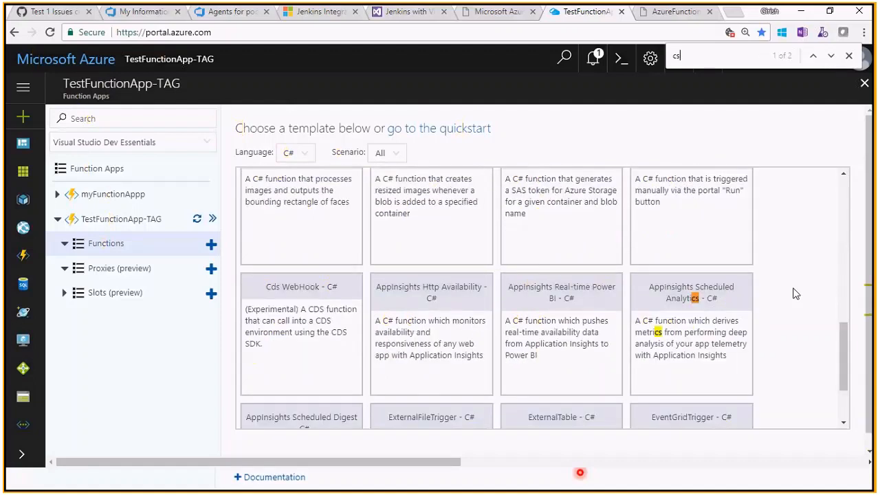
key("BackSpace")
type("os")
scroll(663, 319, "down", 2)
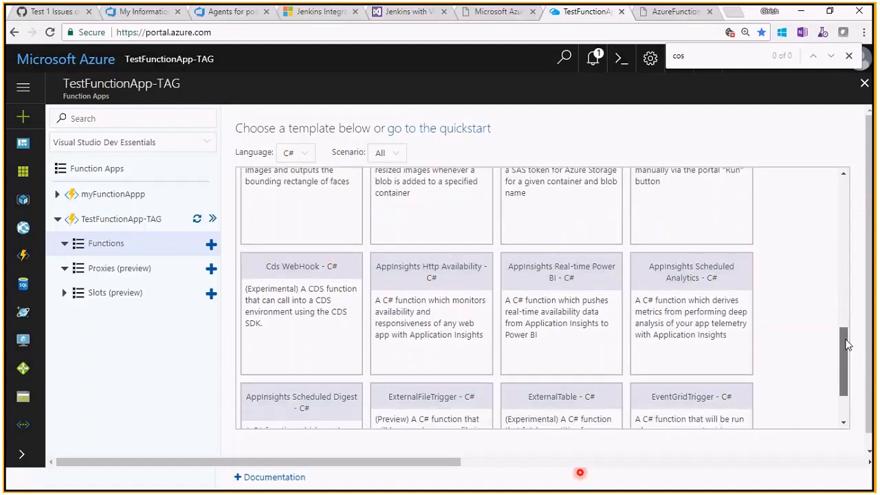
- Look through the last C# templates across all scenarios and leave the template gallery for the portal dashboard
left_click(391, 158)
left_click(392, 158)
left_click(391, 157)
left_click(421, 154)
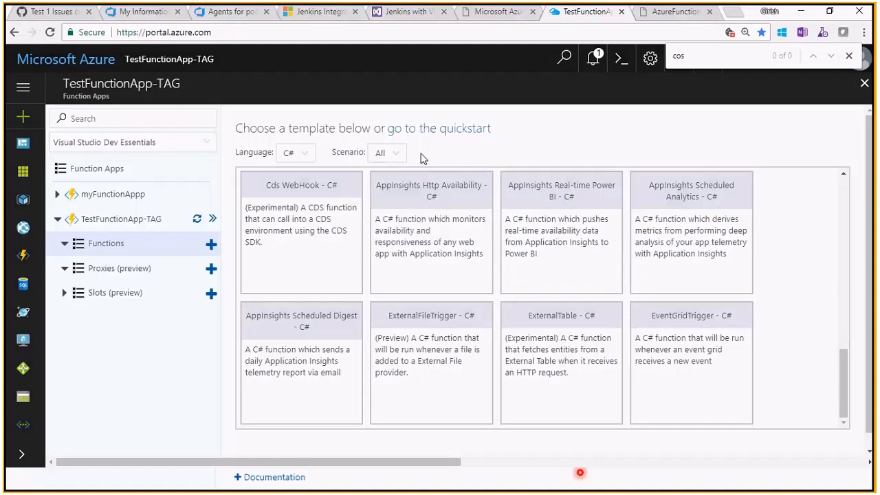
left_click(388, 154)
left_click(845, 354)
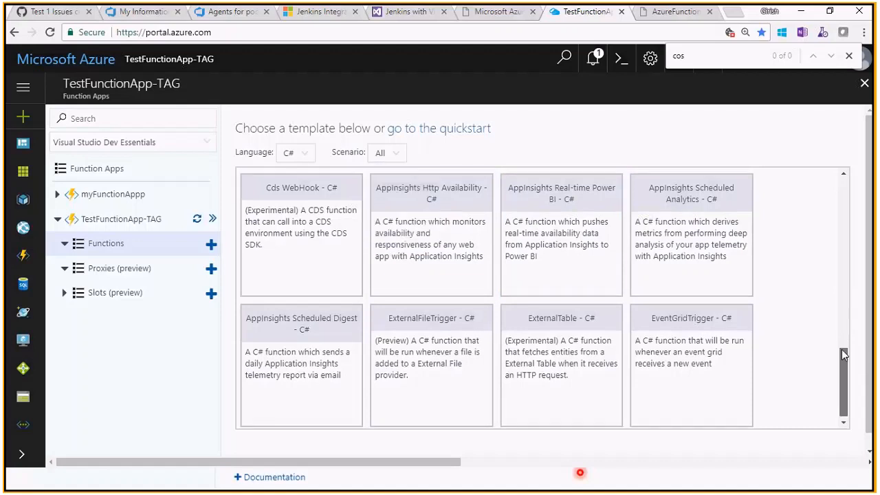
scroll(843, 354, "down", 3)
left_click(14, 32)
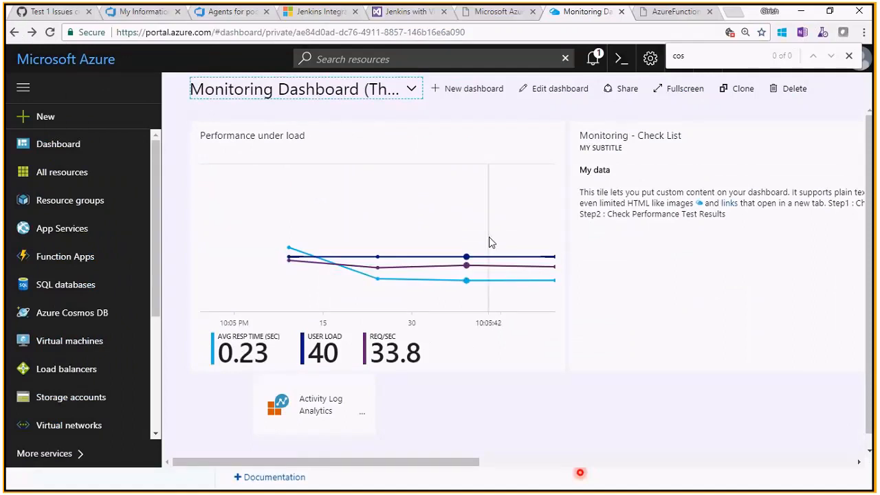
- Open TestFunctionApp-TAG from the Function Apps list and create a premade Webhook + API function in CSharp
left_click(81, 258)
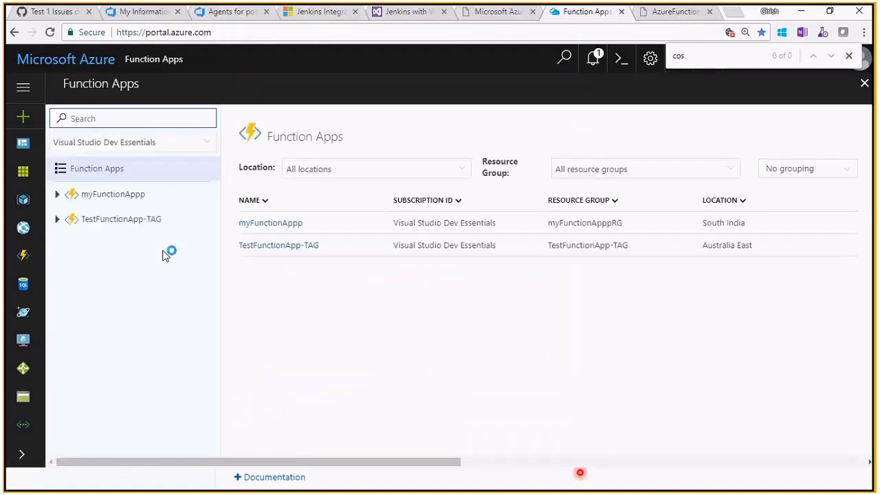
left_click(289, 246)
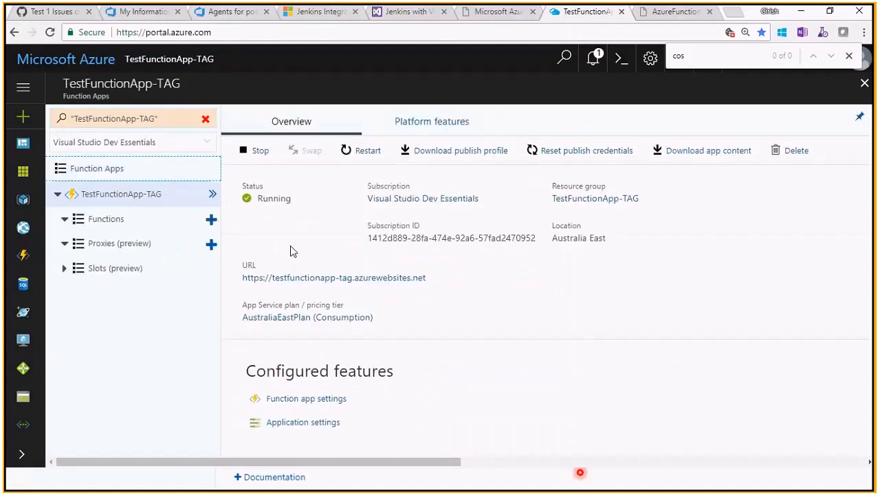
left_click(210, 221)
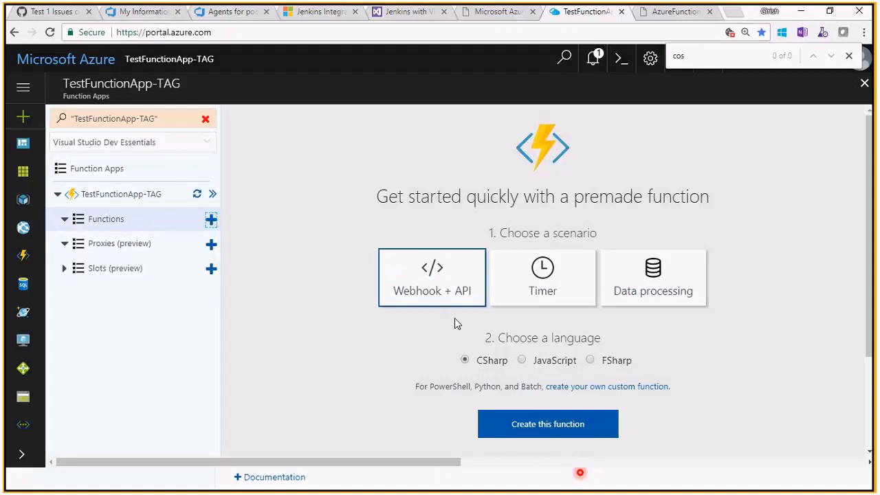
left_click(520, 436)
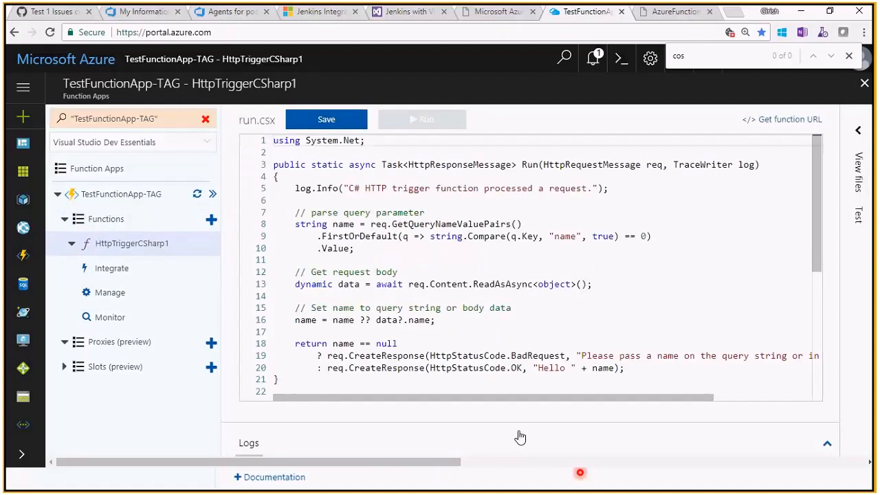
- Close the new function's code and reopen the TestFunctionApp-TAG overview from Function Apps
left_click(865, 83)
left_click(74, 259)
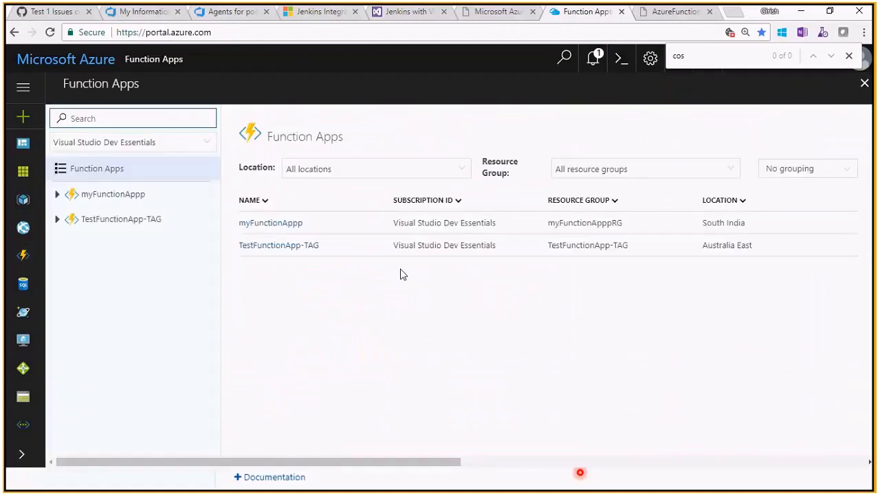
left_click(302, 246)
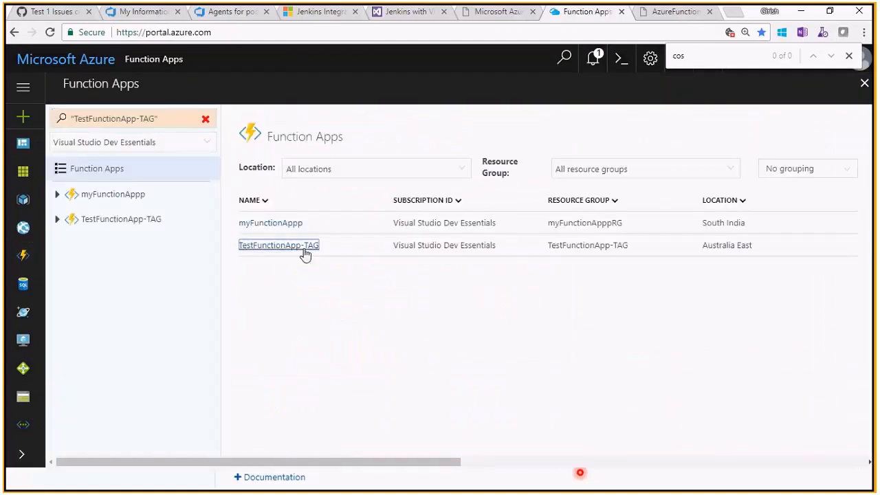
left_click(865, 83)
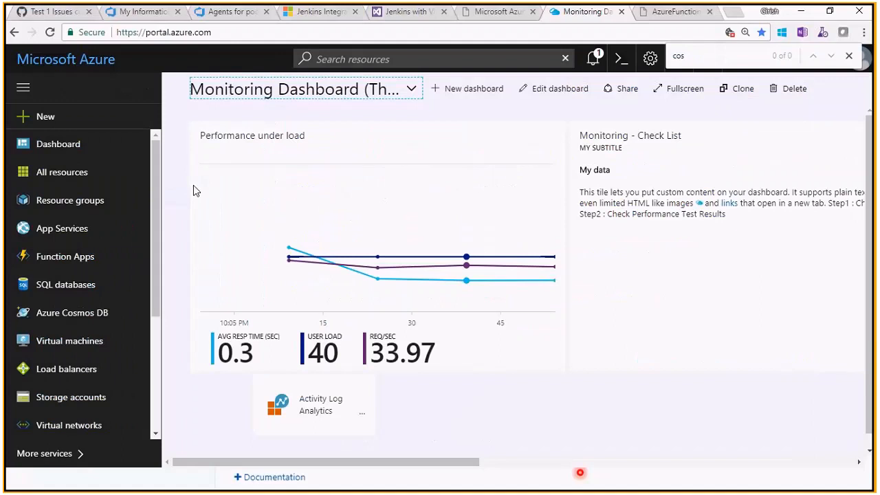
left_click(72, 256)
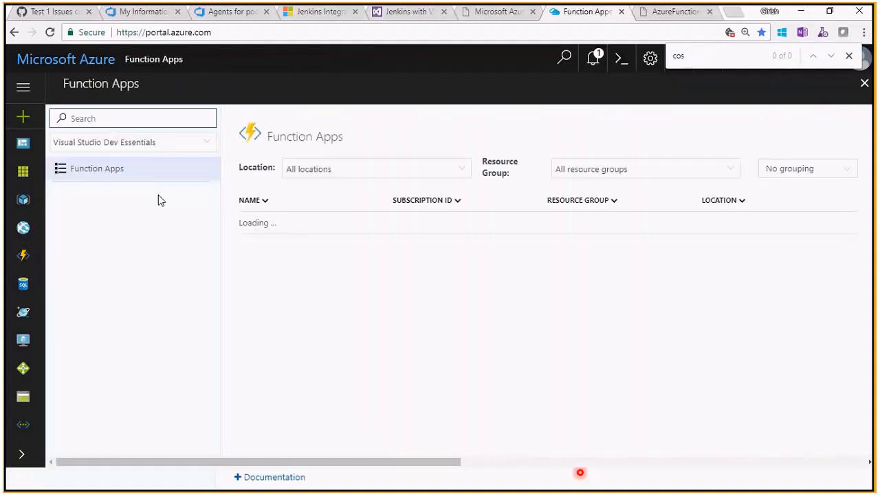
left_click(110, 219)
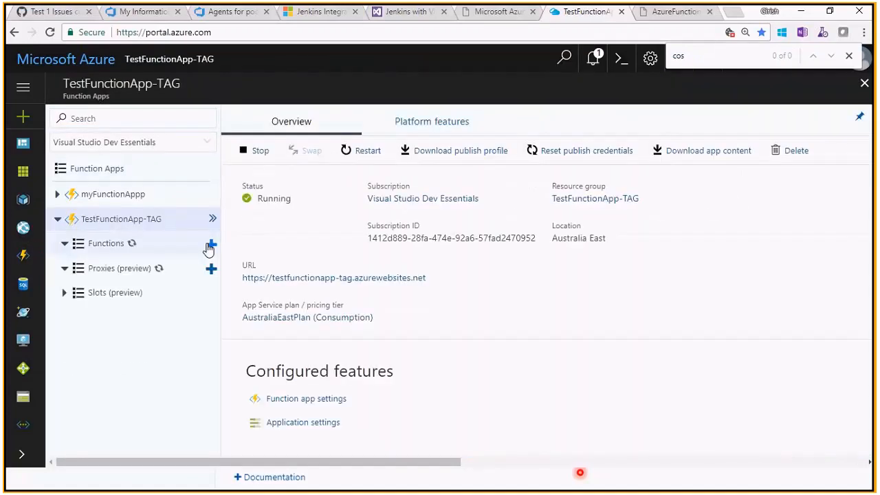
- Start a new function in TestFunctionApp-TAG, search the templates for "http" and choose HttpTriggerWithParameters - C#
left_click(211, 246)
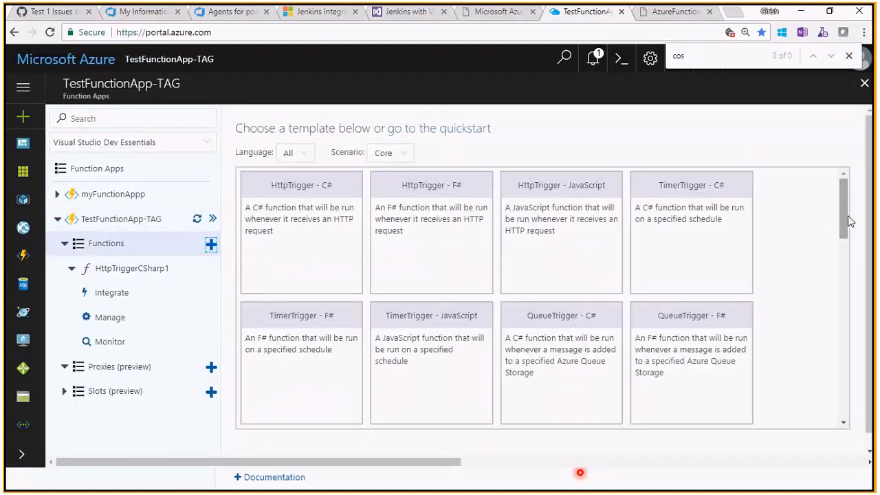
left_click_drag(848, 215, 849, 412)
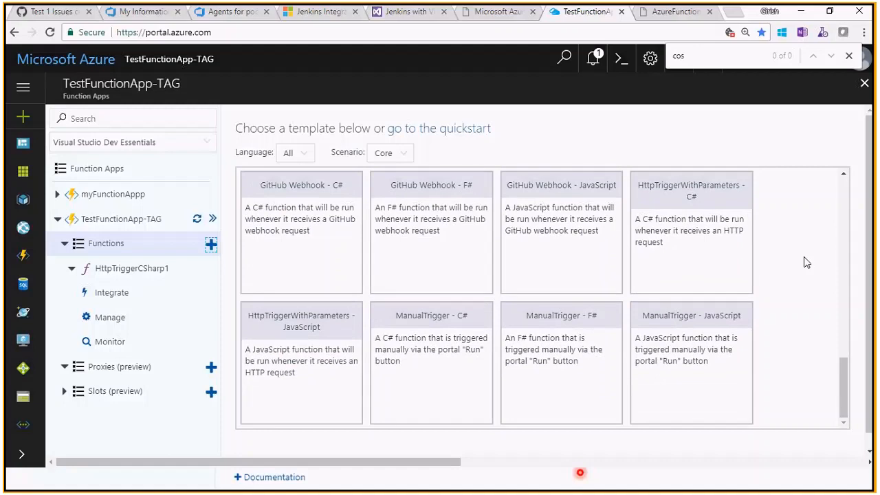
key("ctrl+f")
type("http")
key("BackSpace")
key("BackSpace")
type("tp")
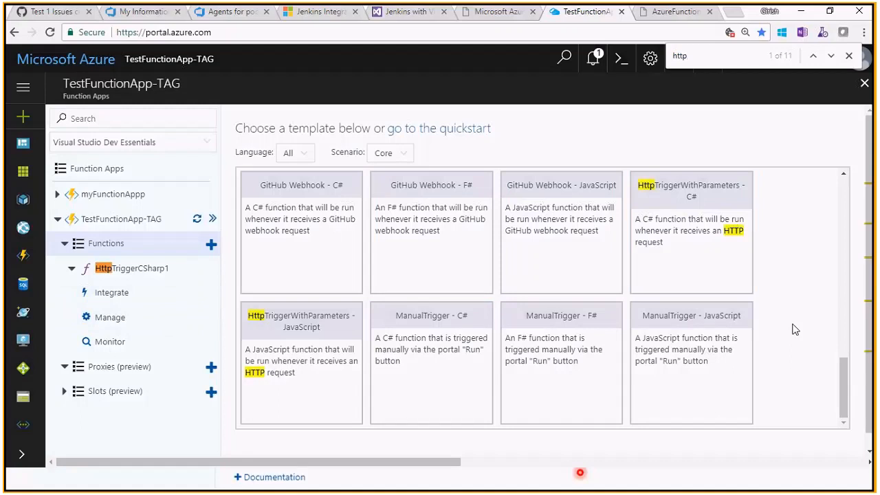
left_click(688, 210)
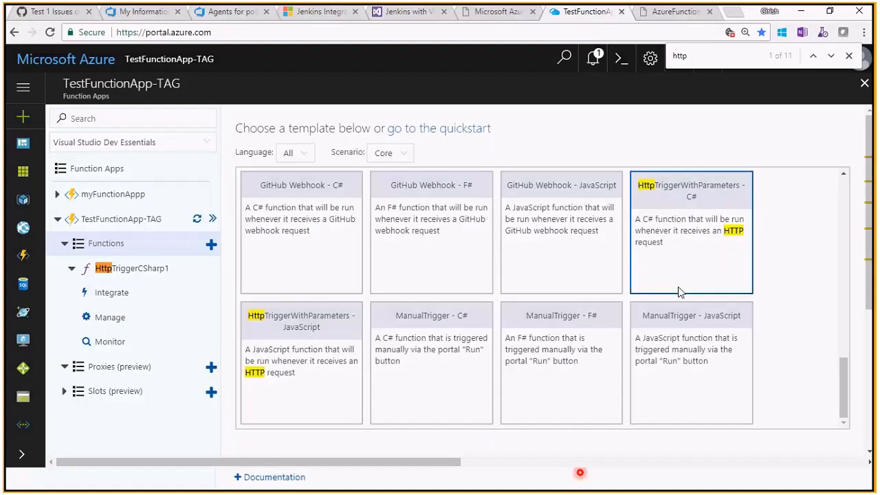
- Name the new function HttpTrigger-CSharp-Parameters1-CosmosDB
left_click_drag(869, 232, 874, 367)
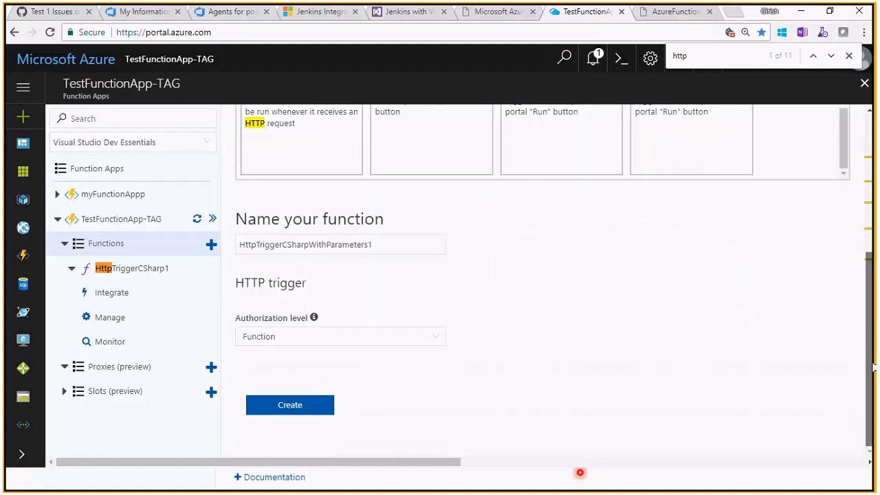
left_click(280, 249)
type("-")
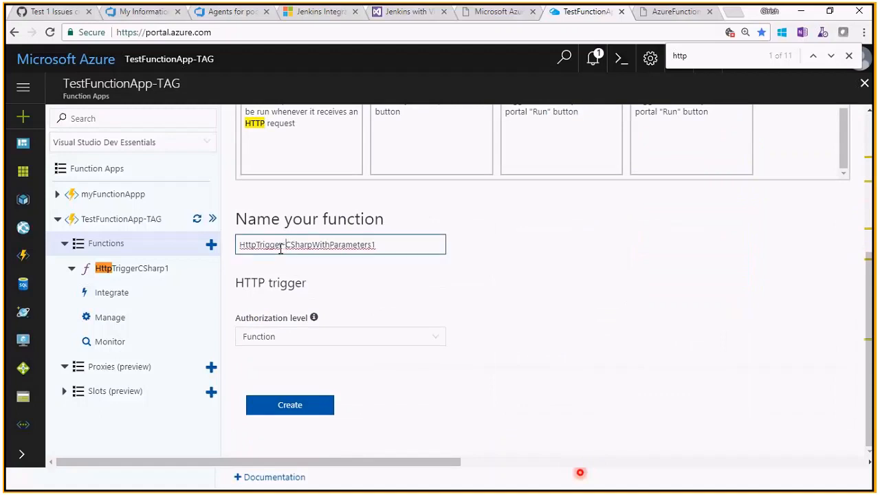
key("Right")
key("Right")
key("Right")
key("shift+Left")
key("shift+Right")
key("shift+Right")
key("shift+Right")
type("-")
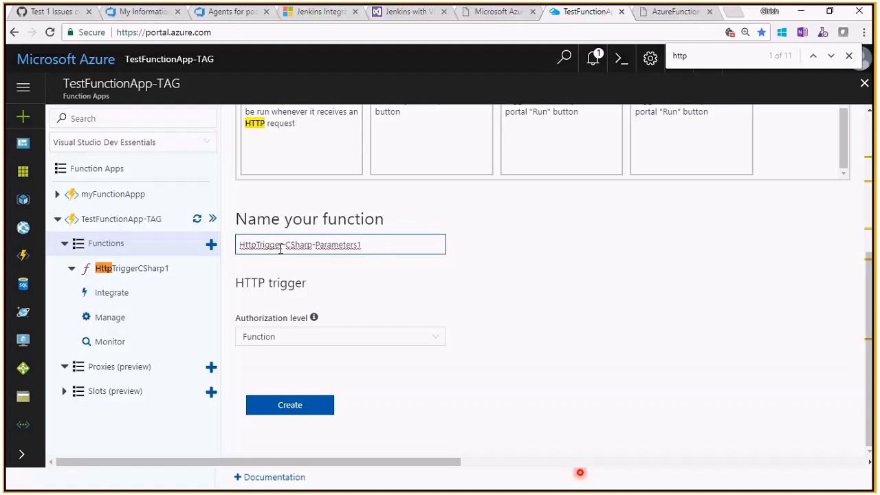
type("-CosmosDB")
- Check the authorization level explanation and create the function with the Function level
left_click(344, 337)
left_click(343, 343)
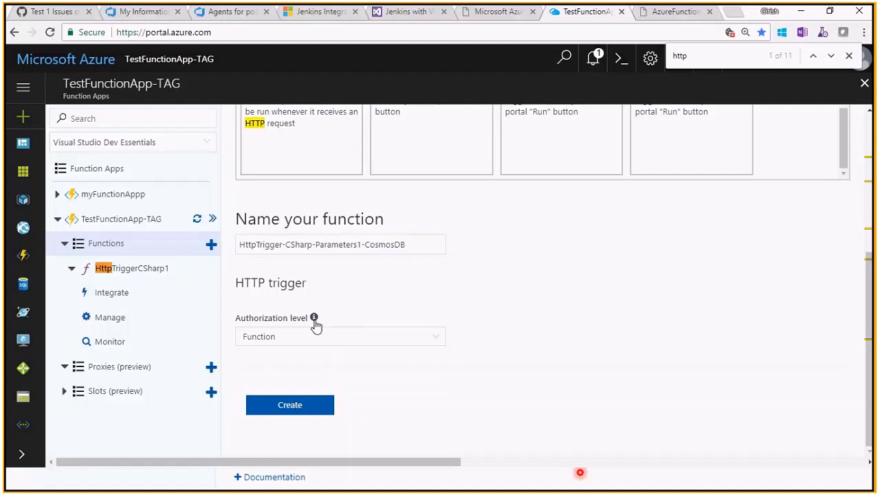
mouse_move(314, 326)
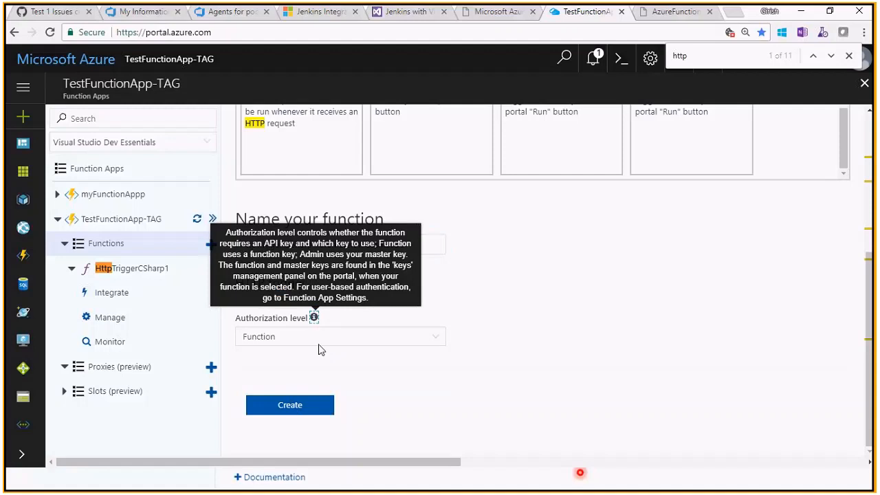
left_click(326, 342)
left_click(317, 348)
left_click(296, 405)
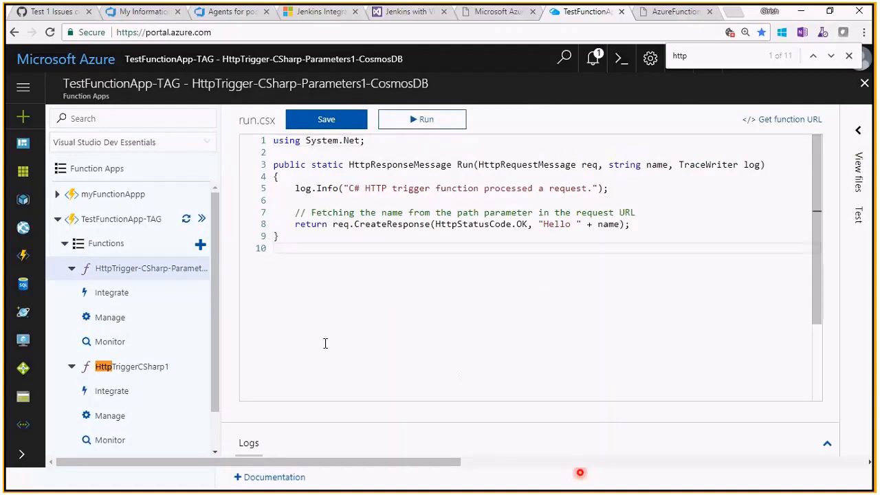
- Add a new Azure Cosmos DB output to the integration of HttpTriggerCSharp1, finding it by searching for "cos"
left_click_drag(213, 349, 218, 398)
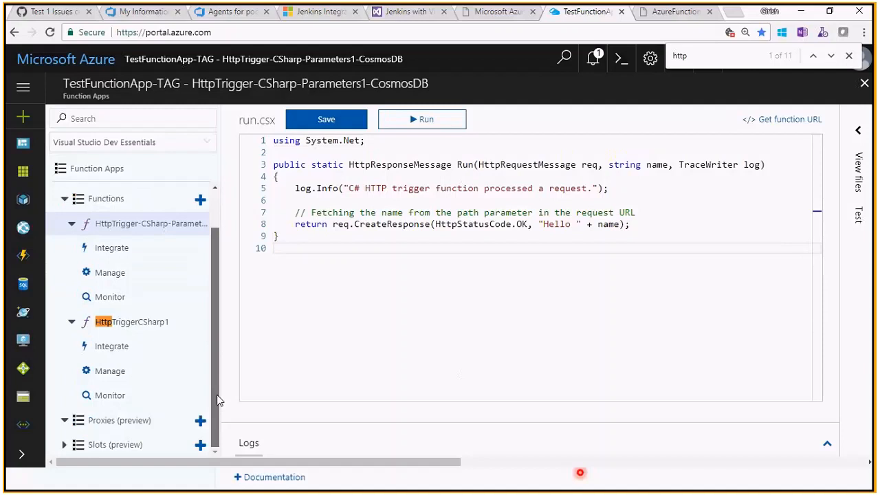
left_click(146, 357)
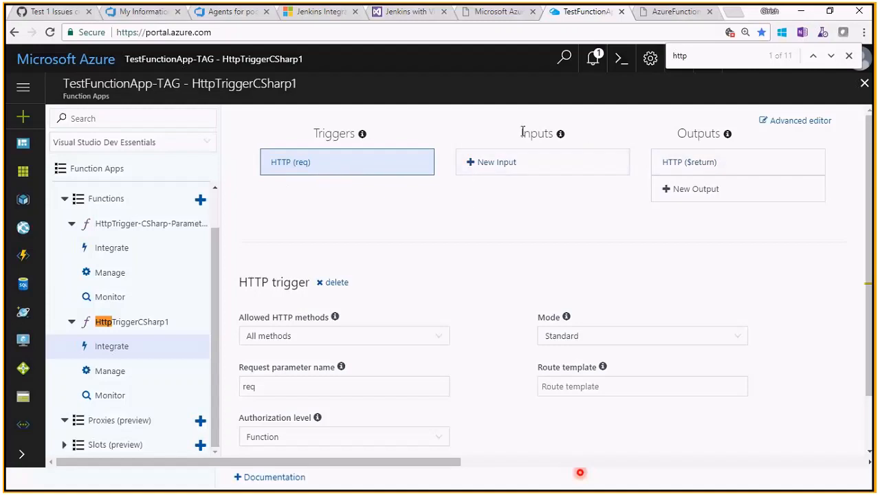
left_click(689, 193)
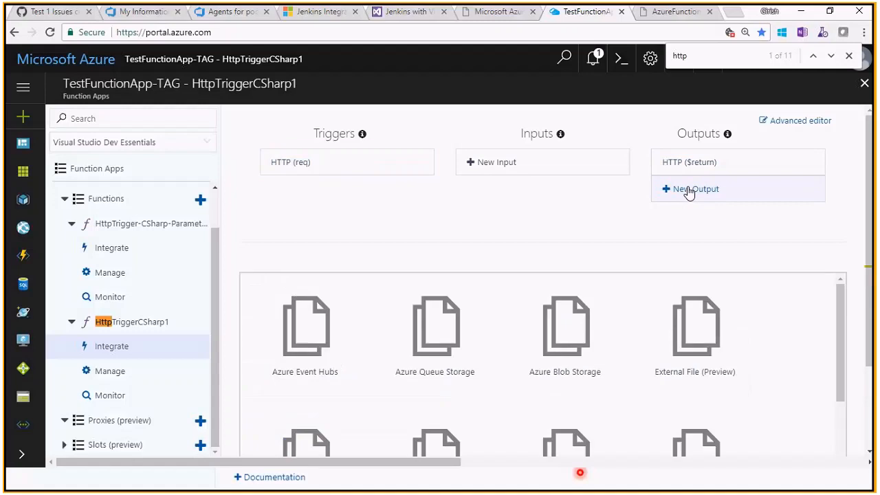
left_click_drag(840, 305, 822, 330)
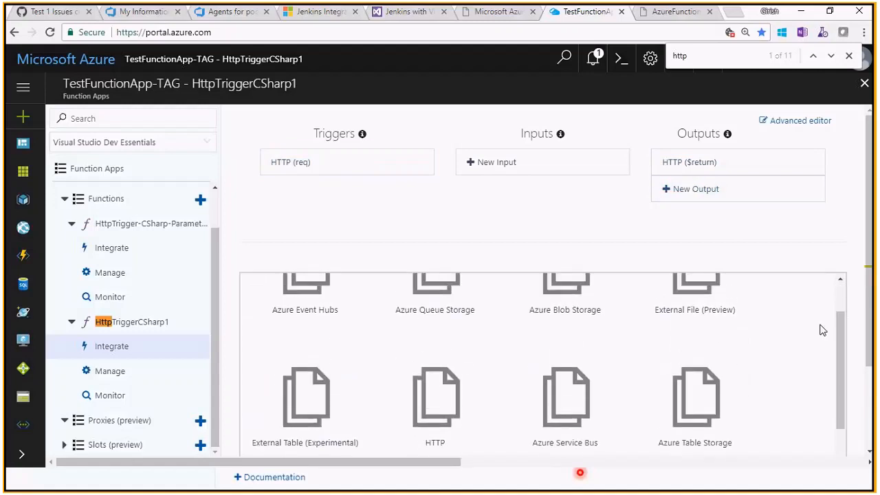
key("ctrl+d")
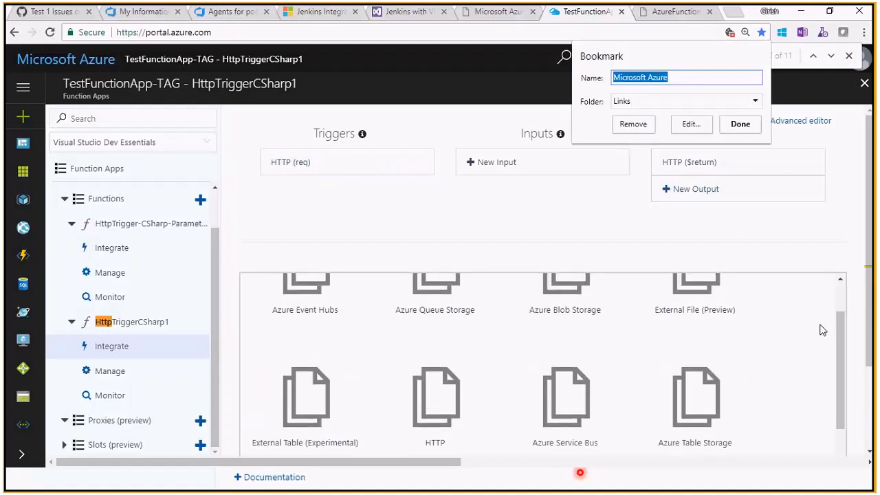
left_click(753, 212)
type("cos")
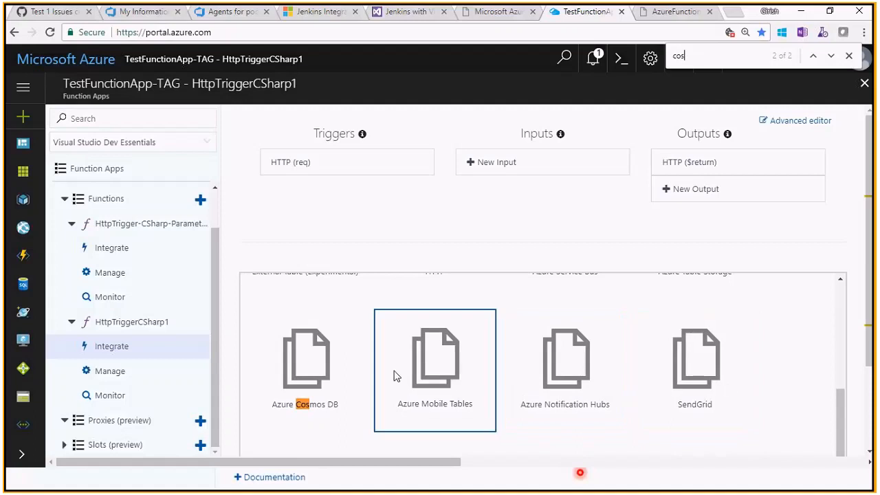
left_click(322, 378)
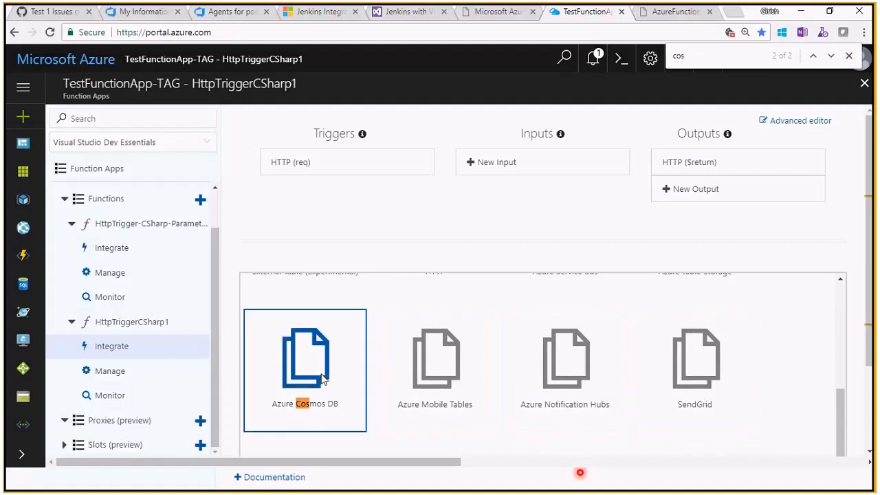
left_click_drag(870, 307, 875, 418)
left_click(265, 448)
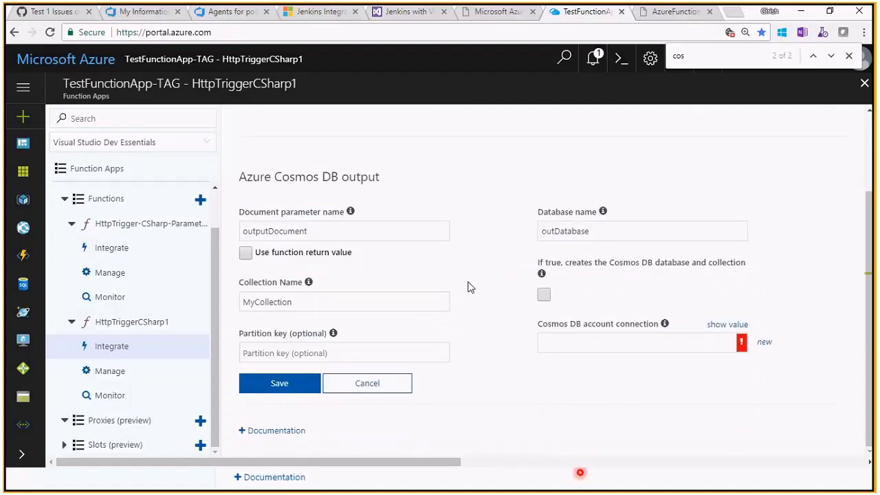
- Set the document parameter name of the Azure Cosmos DB output to taskDocument
left_click(366, 231)
key("Home")
key("Delete")
key("Delete")
key("Delete")
key("Delete")
key("Delete")
key("Delete")
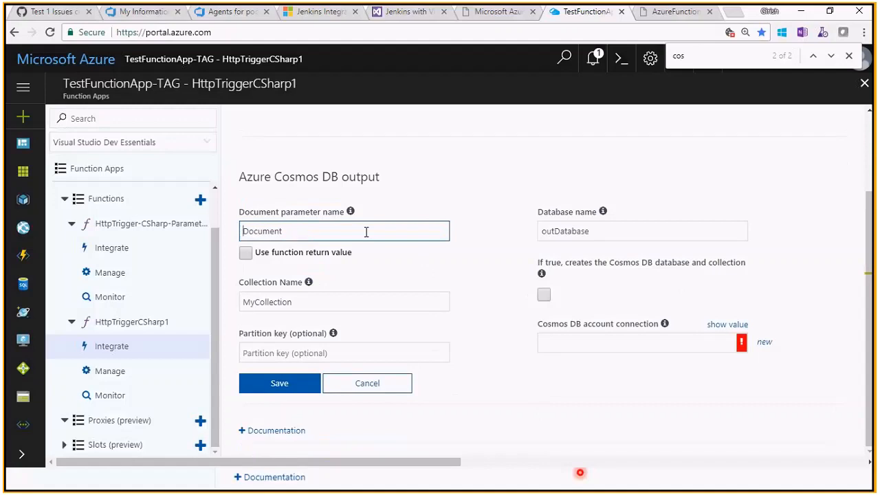
type("task")
key("ctrl+a")
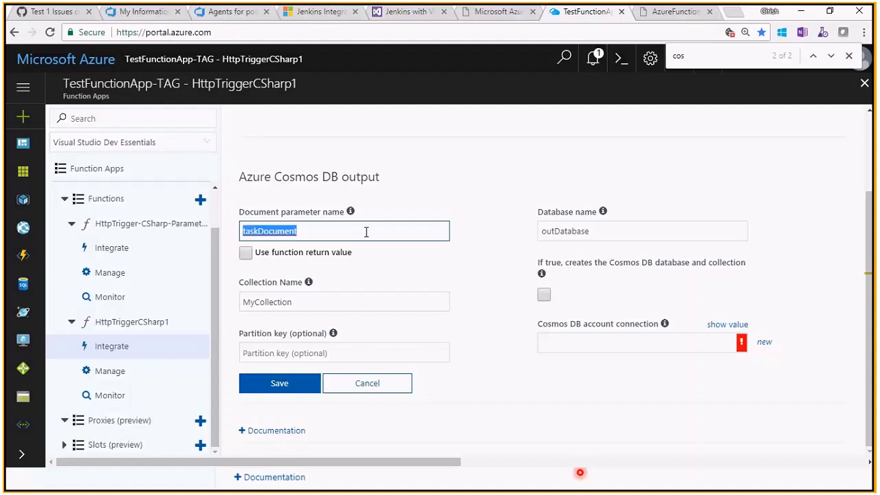
- Set the database name of the Azure Cosmos DB output to taskDatabase
left_click(555, 225)
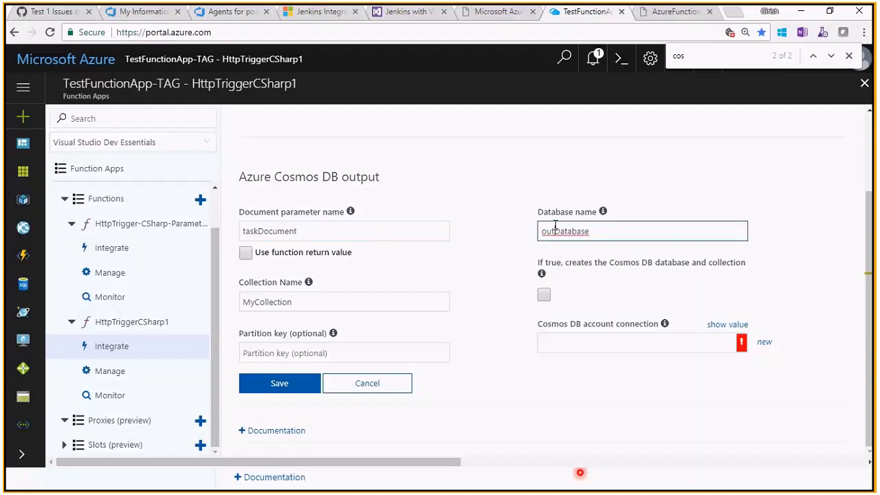
key("ctrl+a")
key("BackSpace")
type("taskDatabase")
- Set the collection name to taskCollection and return to the output settings of HttpTriggerCSharp1
left_click(253, 302)
key("BackSpace")
key("BackSpace")
type("task")
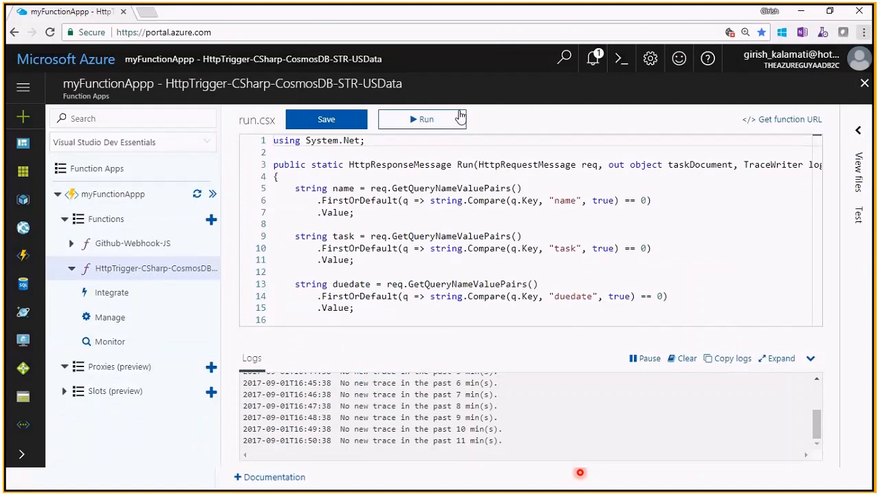
key("alt+Tab")
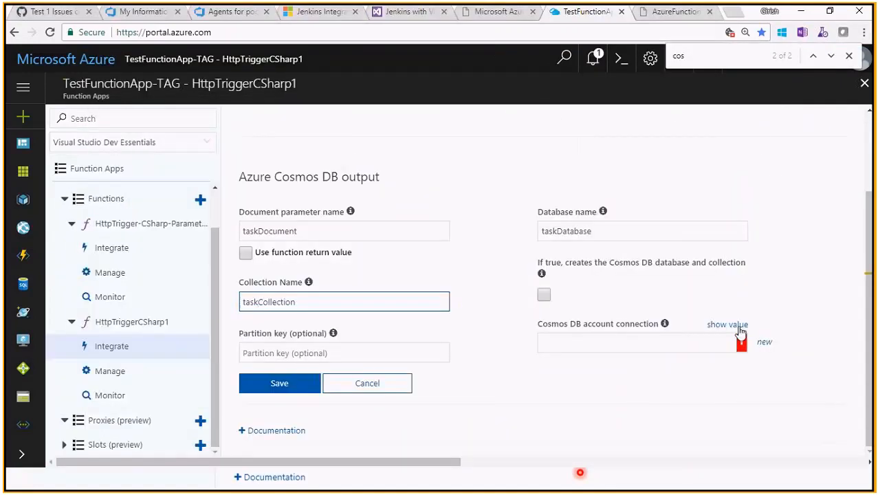
- Inspect the value and the requirement note of the Cosmos DB account connection
left_click(736, 332)
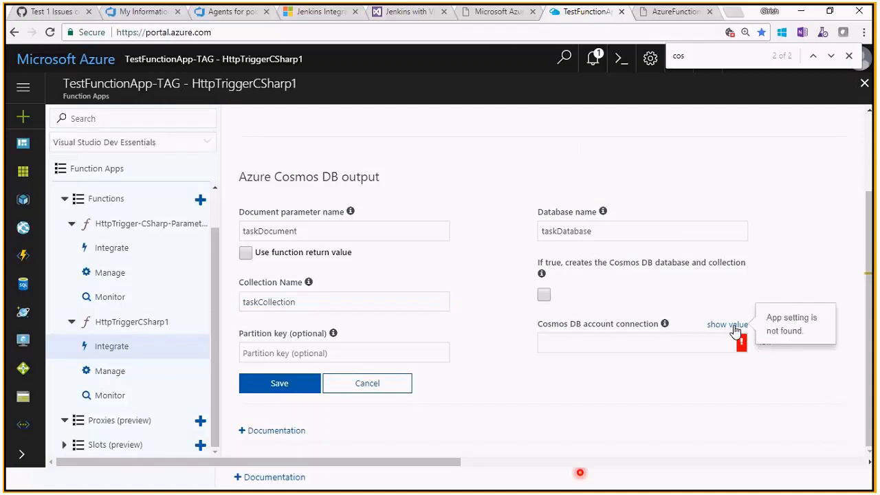
left_click(728, 348)
left_click(744, 347)
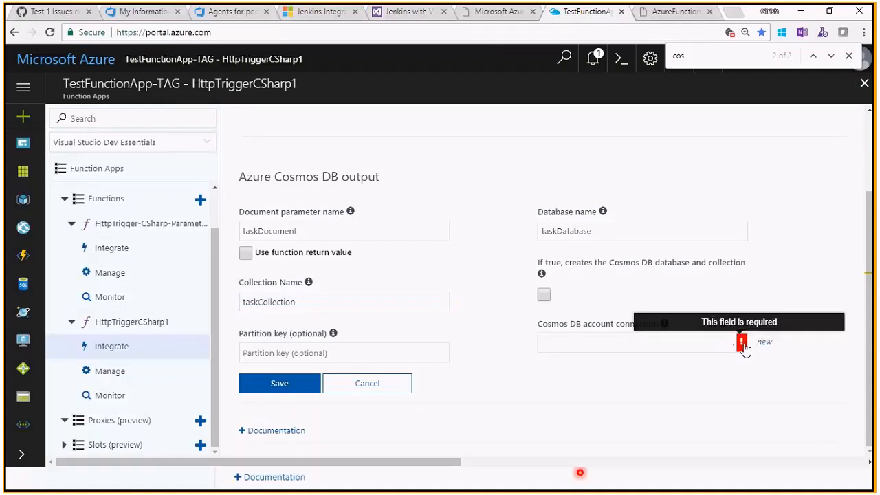
left_click(685, 350)
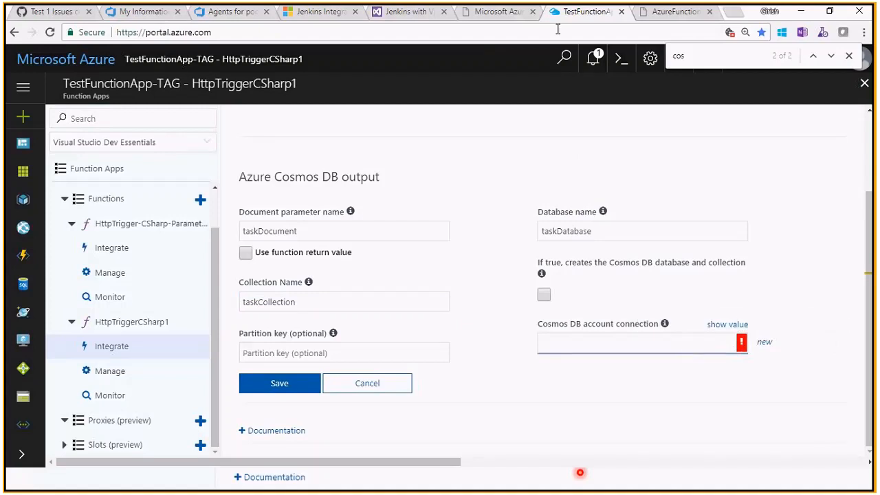
- Duplicate the portal tab, open the Azure Cosmos DB accounts there and select the name theazureguy-docdb
right_click(573, 13)
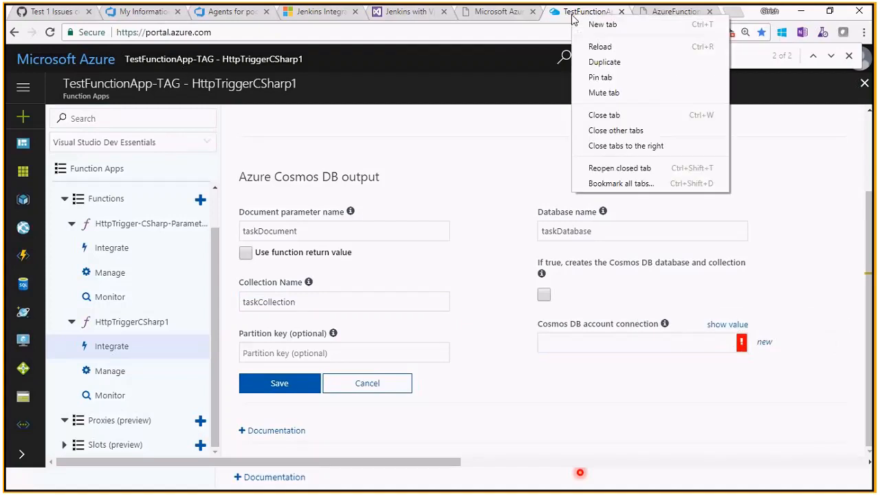
left_click(616, 63)
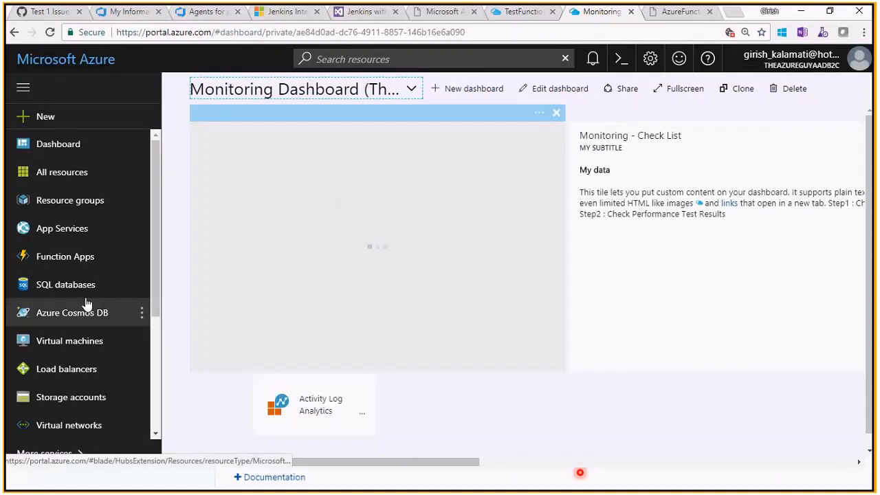
left_click(84, 310)
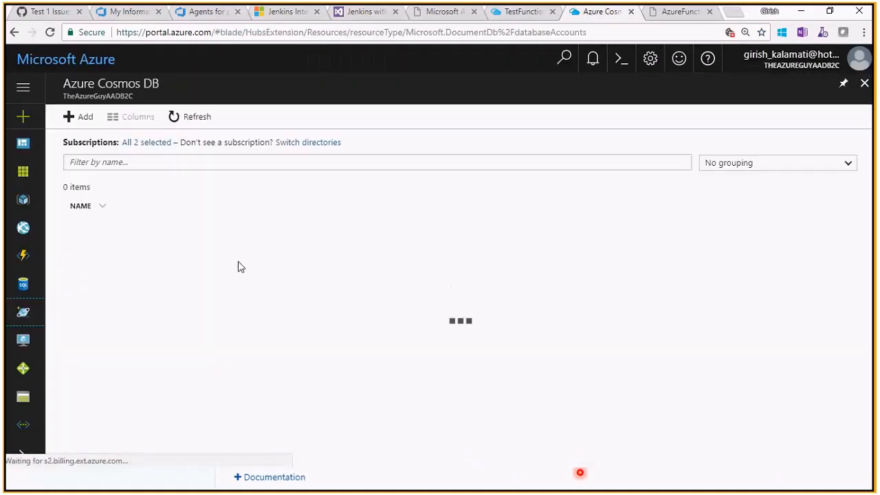
left_click_drag(185, 234, 90, 235)
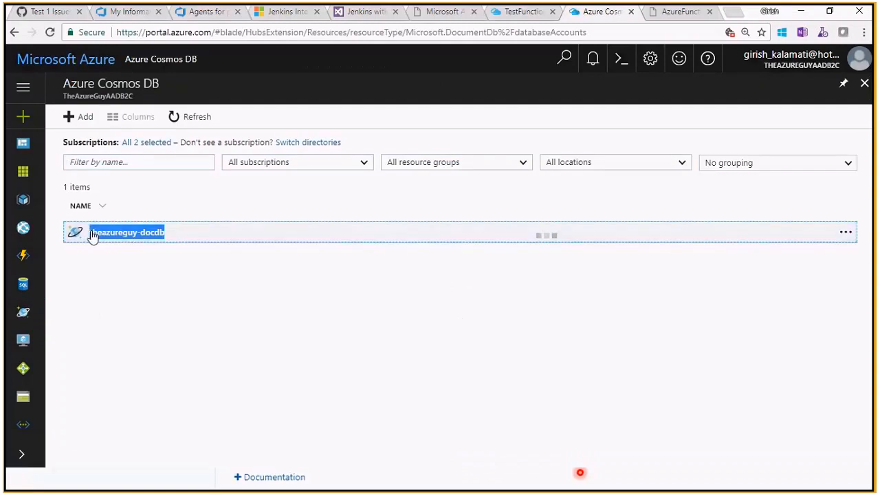
- Return to the HttpTriggerCSharp1 output and try to fill in the Cosmos DB account connection
left_click(523, 11)
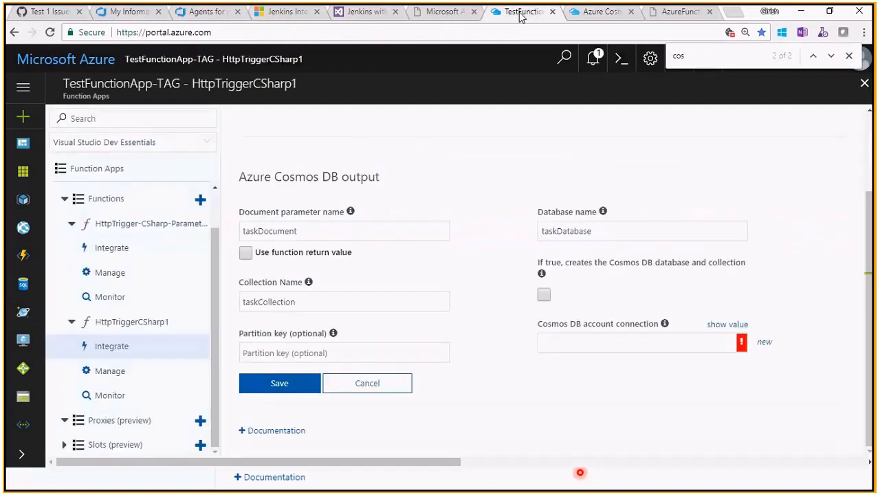
left_click(563, 341)
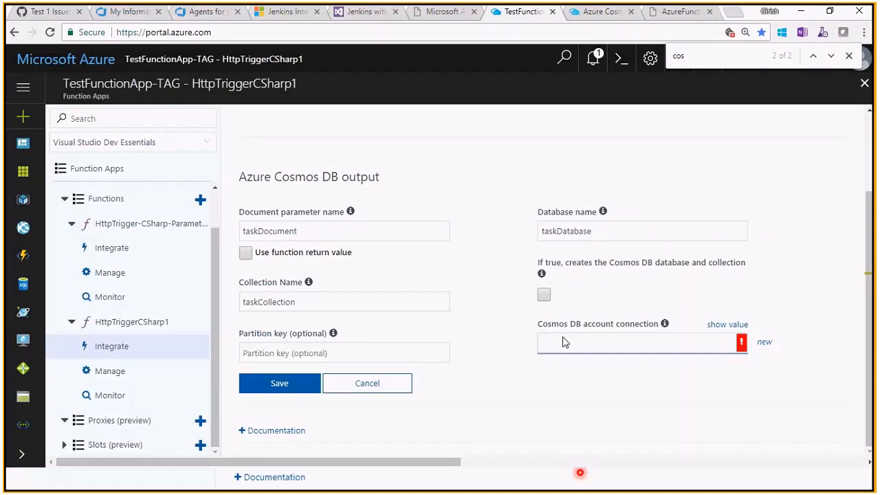
left_click(562, 341)
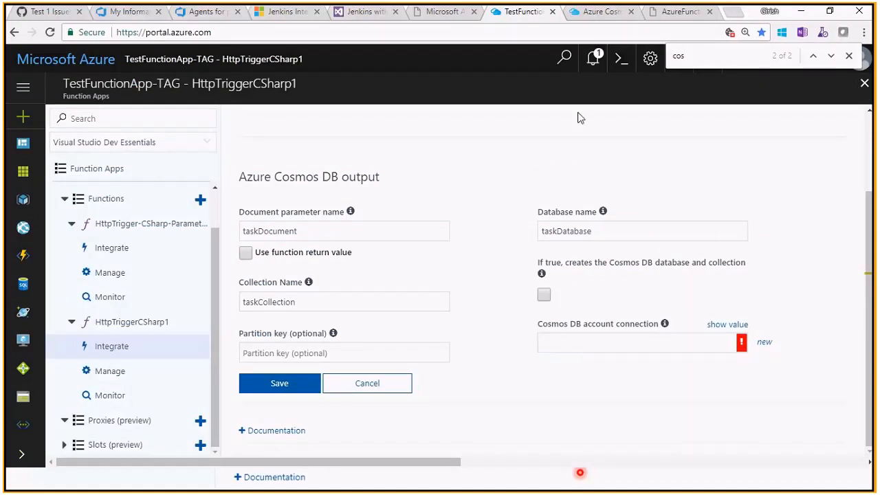
- Open the theazureguy-docdb account from the Azure Cosmos DB list and look through its settings and overview
left_click(601, 17)
left_click(155, 233)
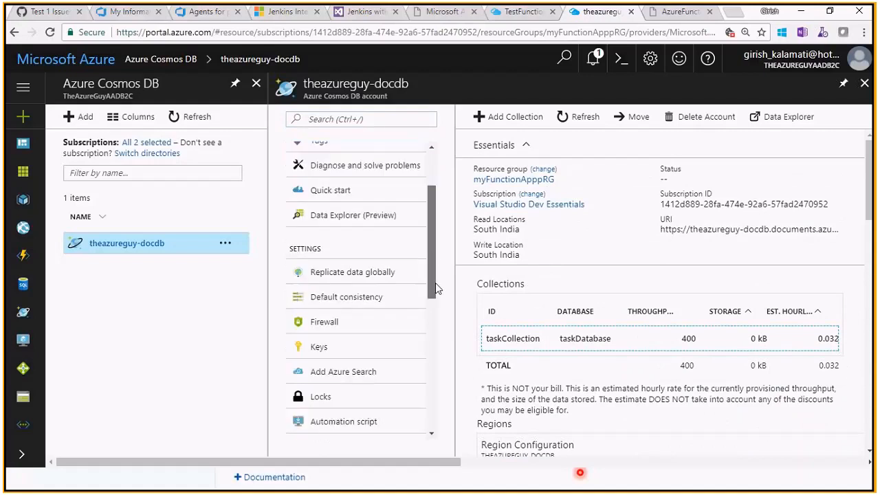
mouse_move(824, 229)
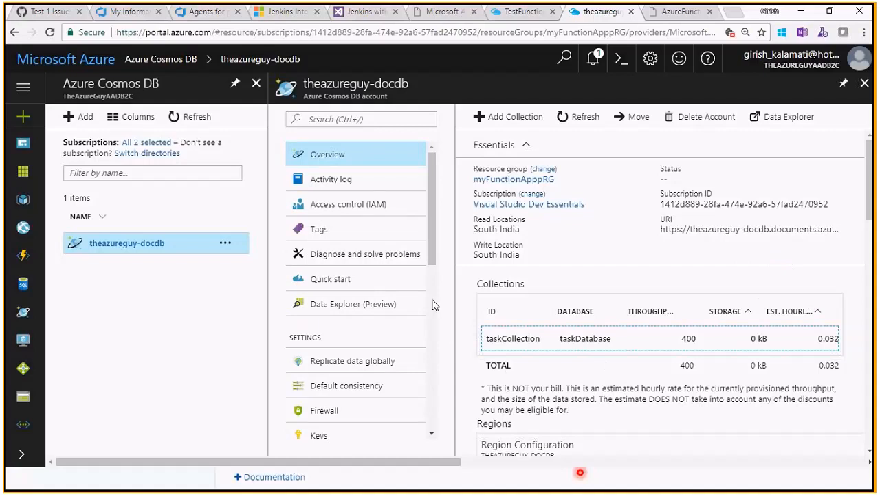
- Look through the theazureguy-docdb account overview and copy the account's URI
left_click_drag(869, 206, 874, 384)
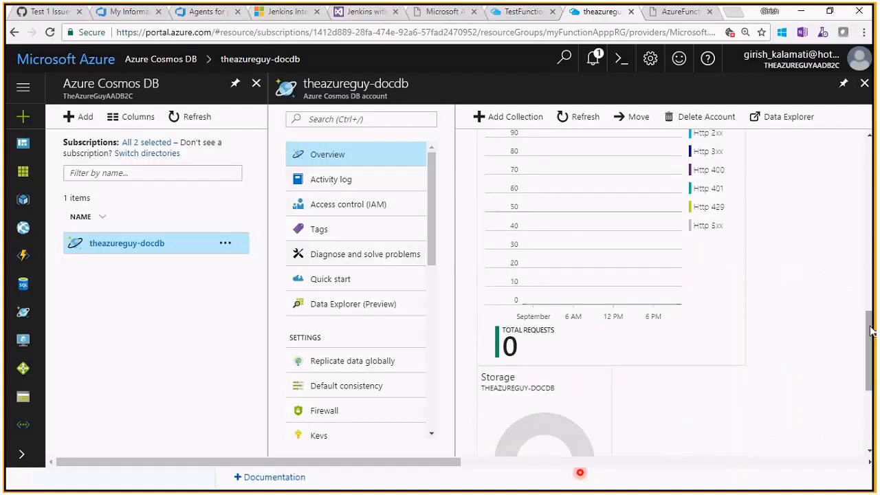
scroll(827, 234, "up", 10)
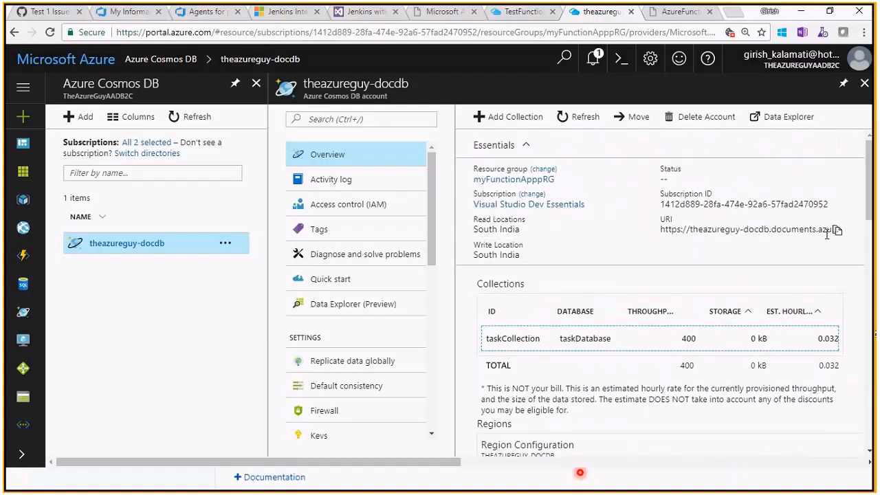
left_click(836, 231)
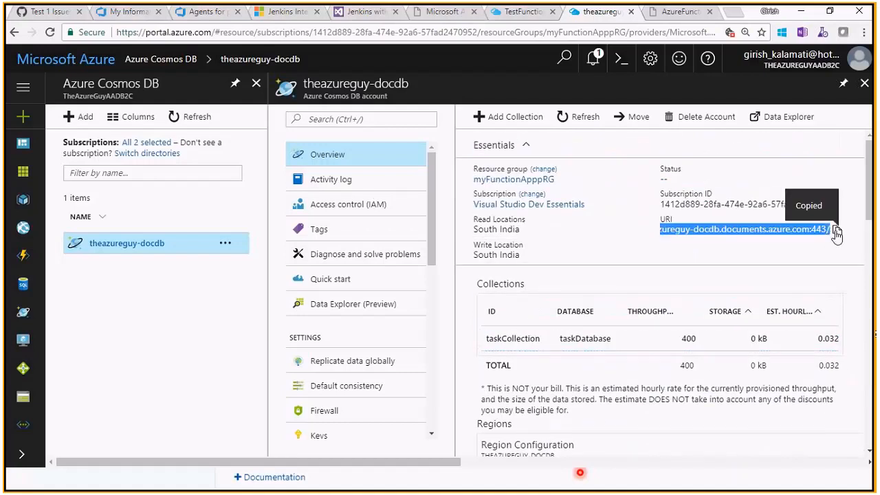
- Create a new account connection to theazureguy-docdb for the HttpTriggerCSharp1 Cosmos DB output and save the output
left_click(529, 15)
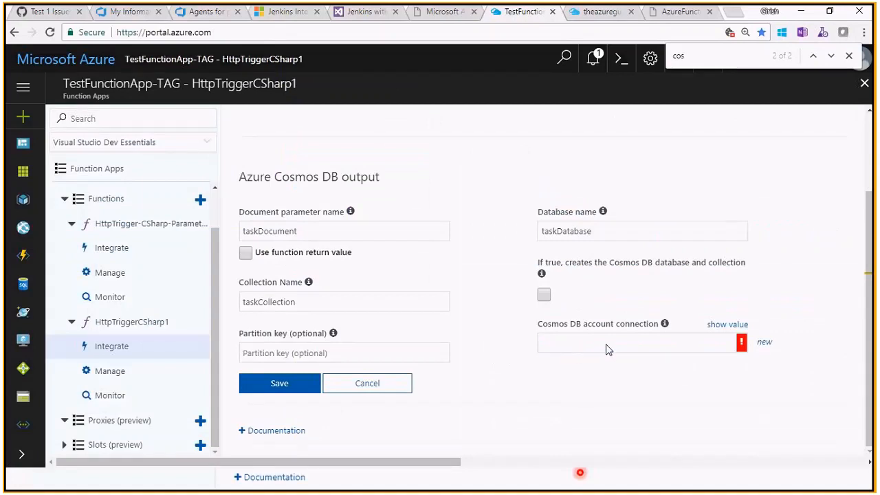
left_click(765, 343)
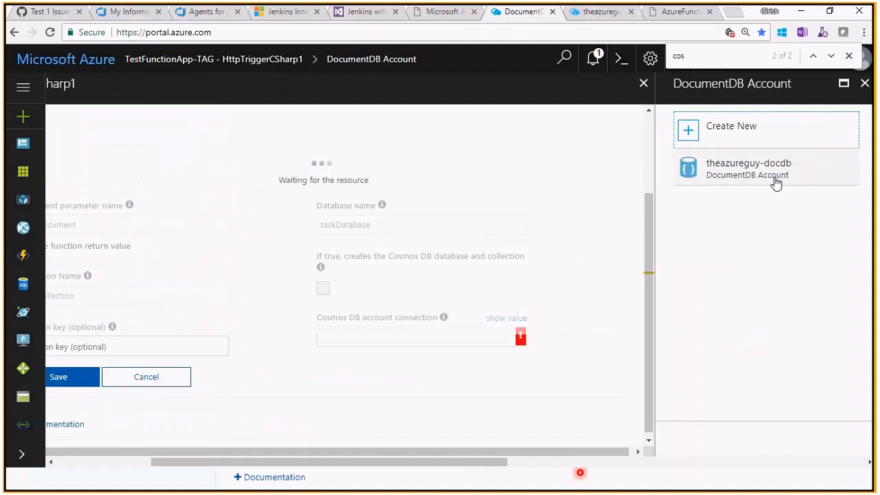
left_click(598, 17)
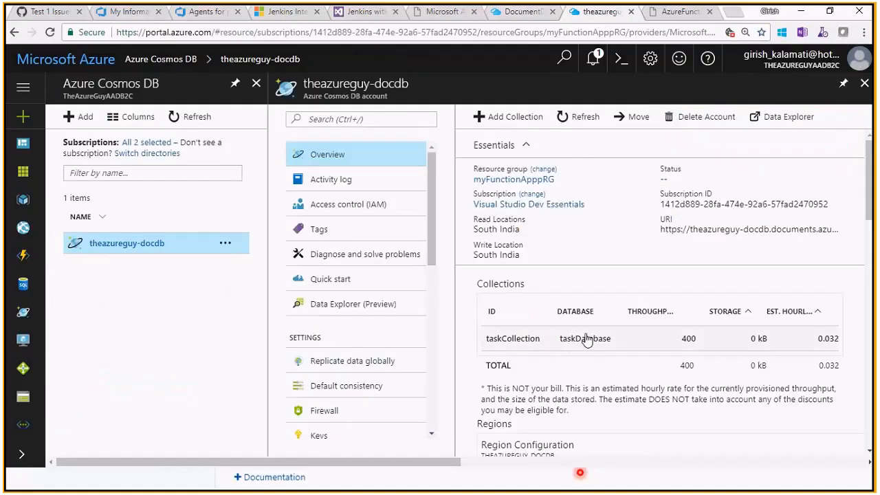
left_click(539, 11)
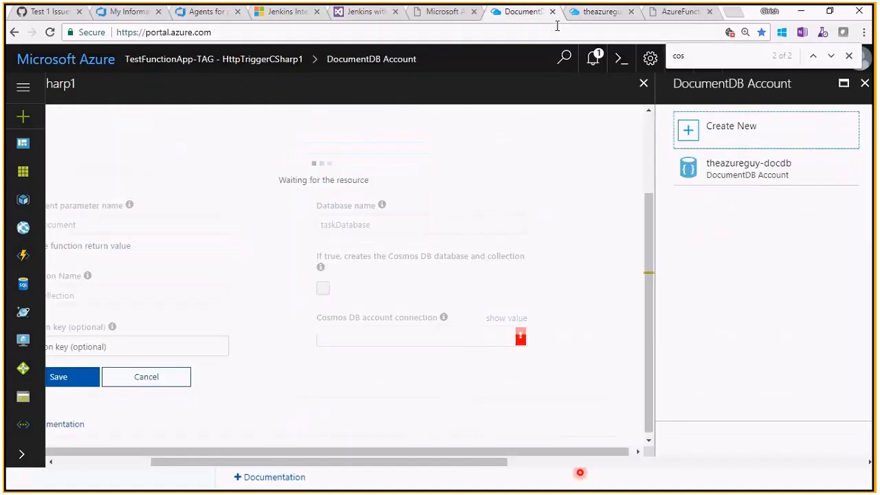
left_click(742, 167)
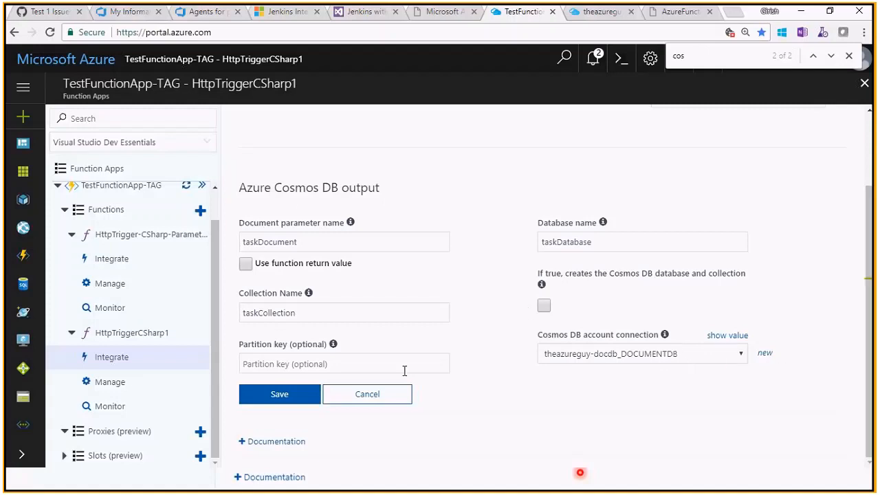
left_click(275, 395)
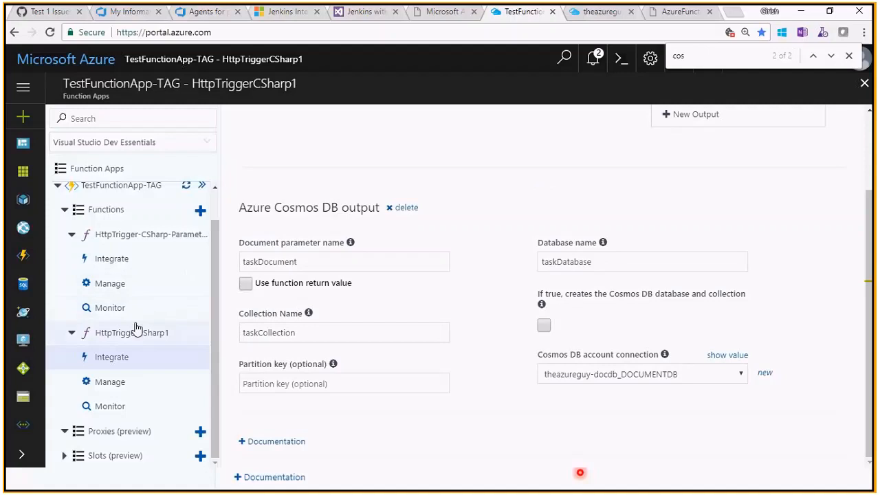
- Switch to the browser window with the myFunctionAppp Cosmos DB function and examine the Run method signature in run.csx
key("alt+Tab")
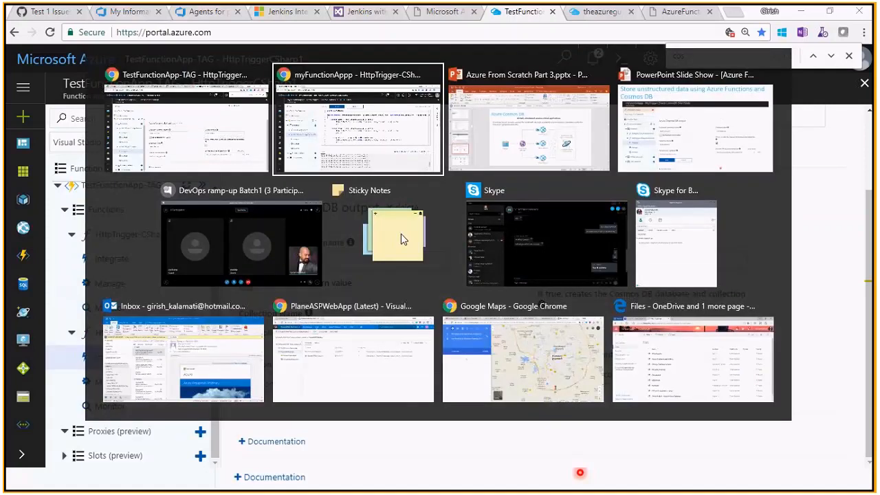
key("ctrl+a")
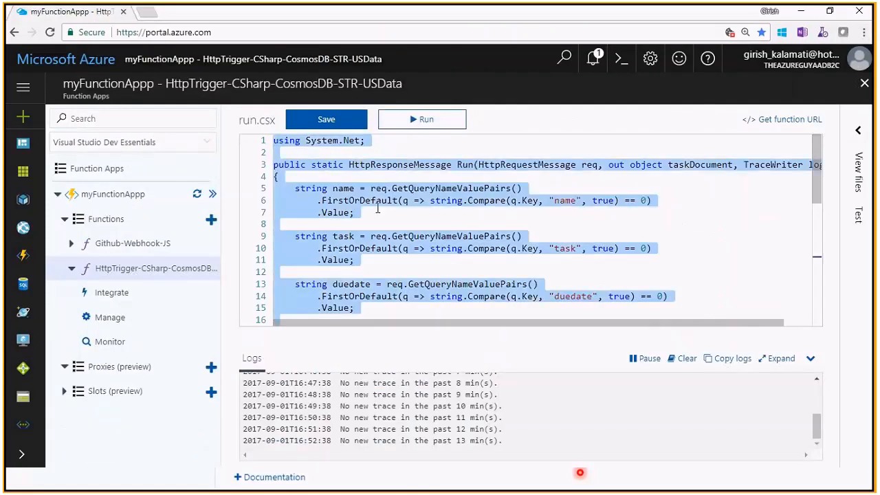
left_click(378, 209)
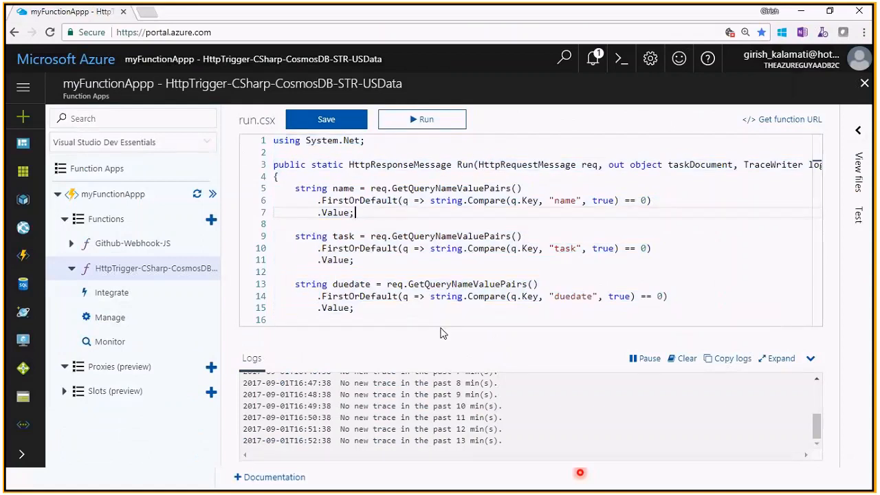
left_click(447, 200)
key("ctrl+Home")
key("Down")
key("Down")
key("Down")
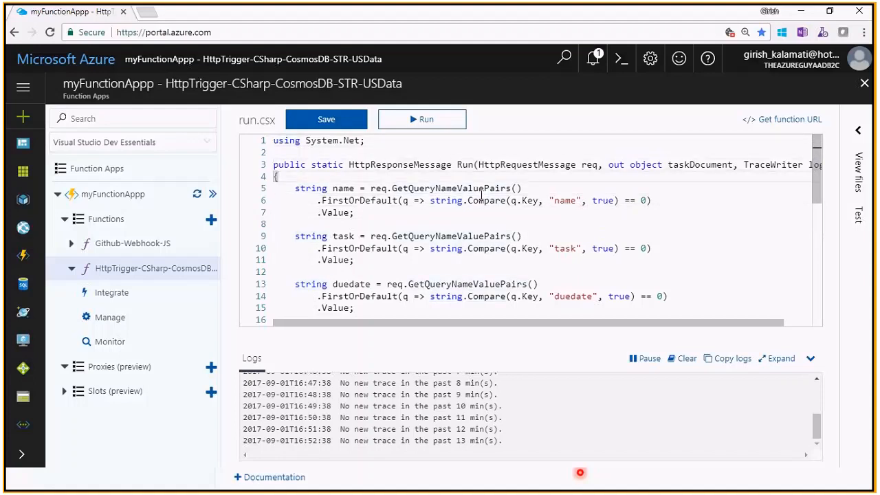
left_click(500, 164)
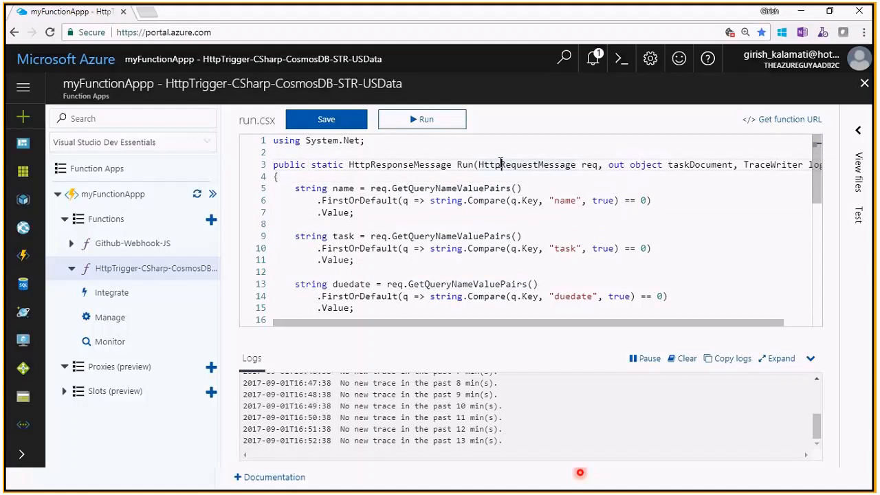
- Examine how run.csx reads the name, task and duedate values from the request query
left_click(390, 201)
left_click(478, 190)
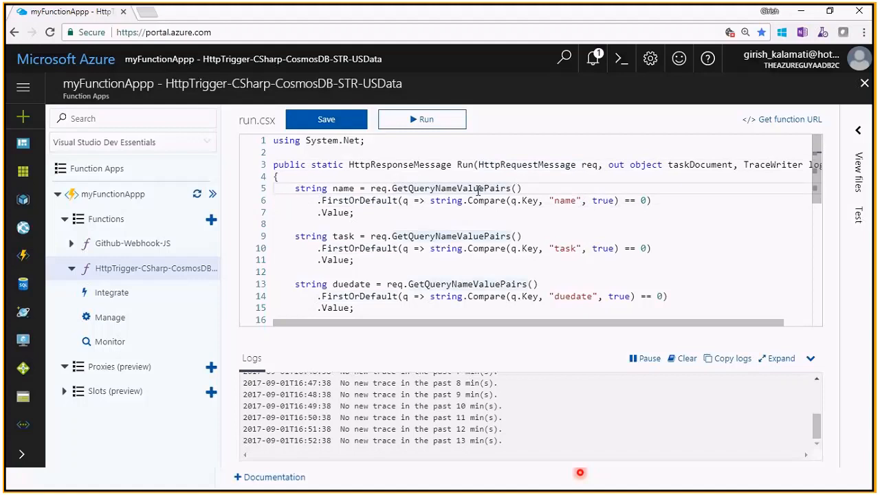
key("Down")
key("Down")
left_click(566, 200)
left_click(565, 248)
left_click(571, 297)
- Read the taskDocument construction and the response conditions in run.csx, and return to the start of the code
key("Down")
key("Down")
key("Down")
key("Down")
key("Down")
key("Down")
key("Down")
key("Down")
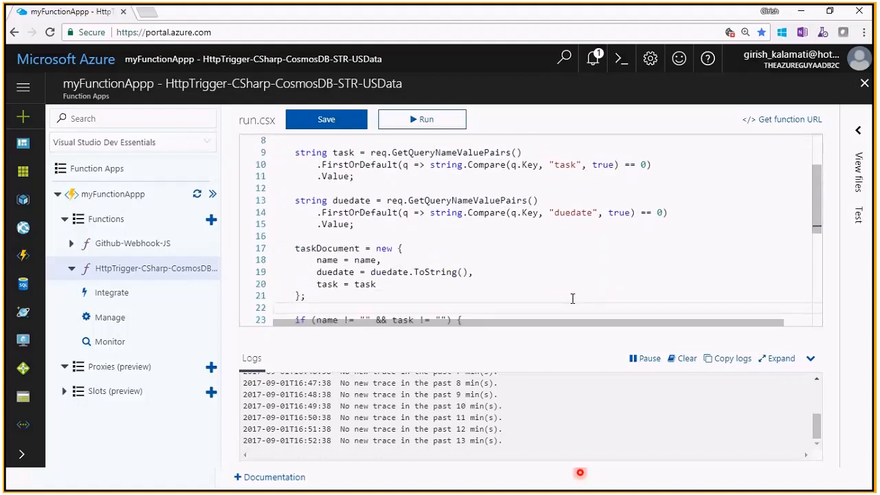
key("Down")
key("Down")
key("Down")
key("Down")
key("Down")
key("Down")
key("Down")
key("Up")
key("Up")
key("Up")
key("Up")
key("Up")
key("Up")
key("Up")
key("Up")
key("Up")
key("Up")
key("Up")
key("Up")
key("Up")
key("Up")
key("Up")
key("Up")
key("Up")
key("Up")
key("Up")
key("Up")
key("Up")
key("Up")
key("Up")
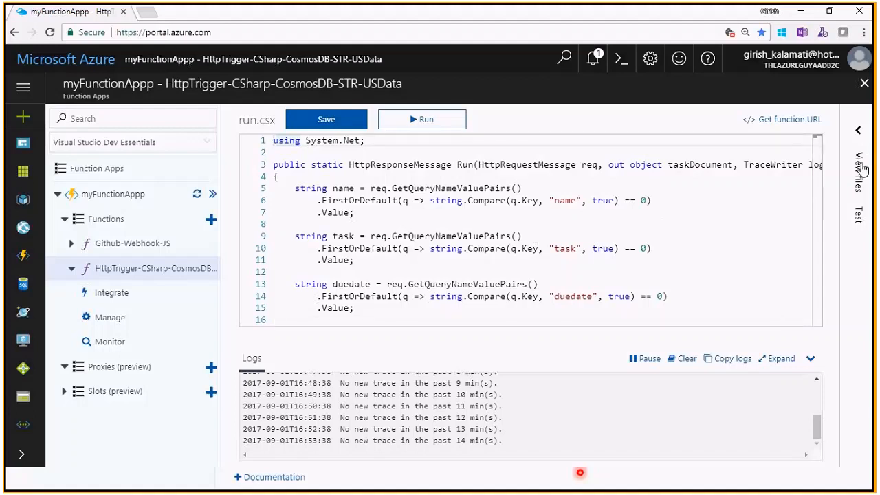
- Open the function's test settings and review the whole run.csx code alongside them
left_click(858, 219)
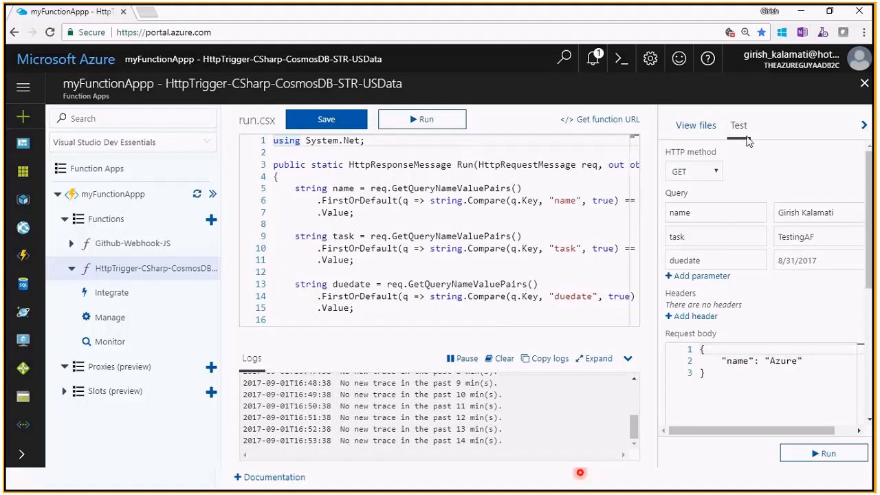
left_click(353, 167)
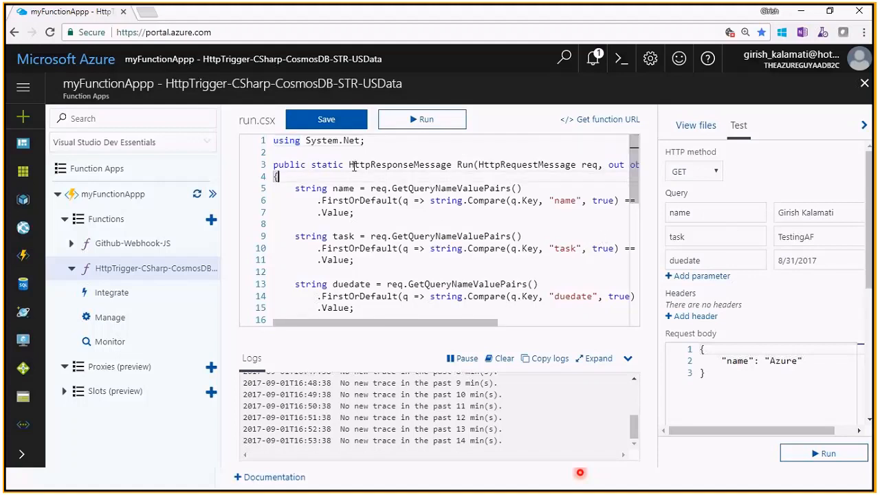
scroll(354, 167, "down", 5)
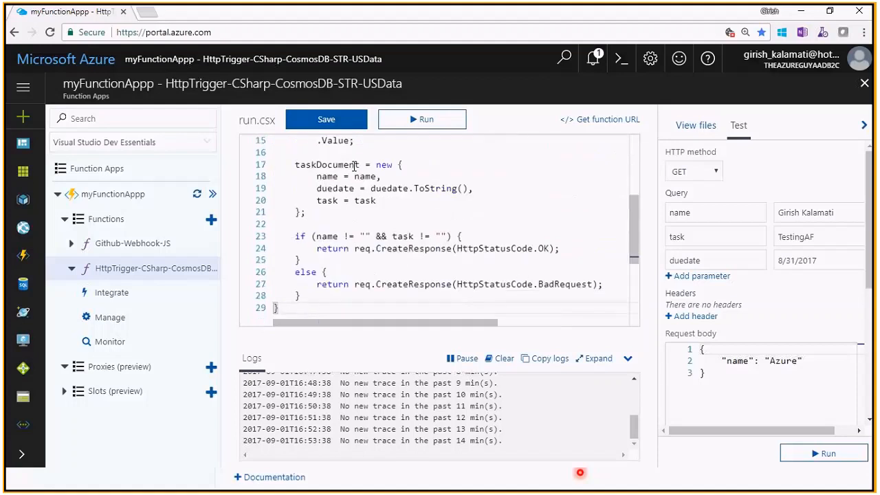
scroll(354, 167, "up", 5)
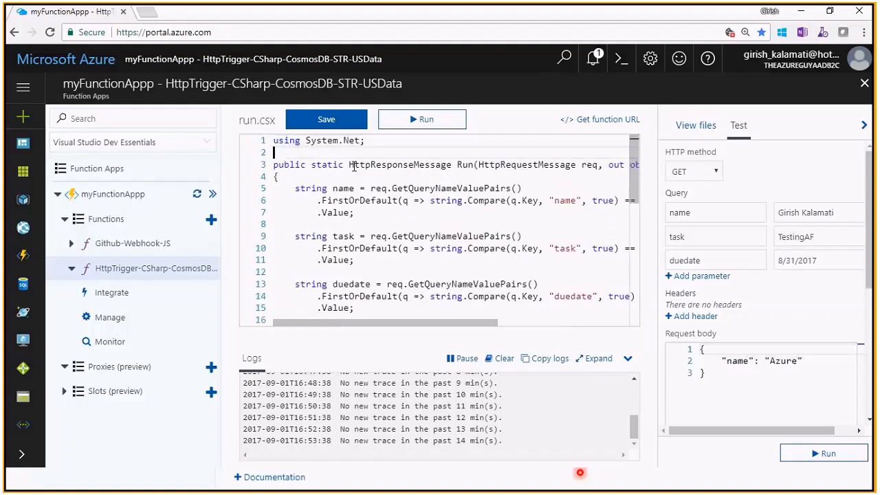
scroll(354, 167, "down", 5)
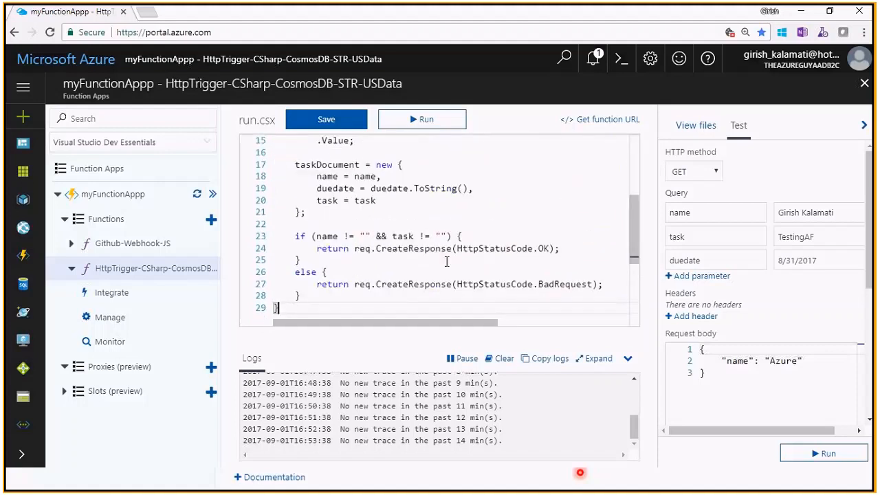
scroll(416, 251, "up", 5)
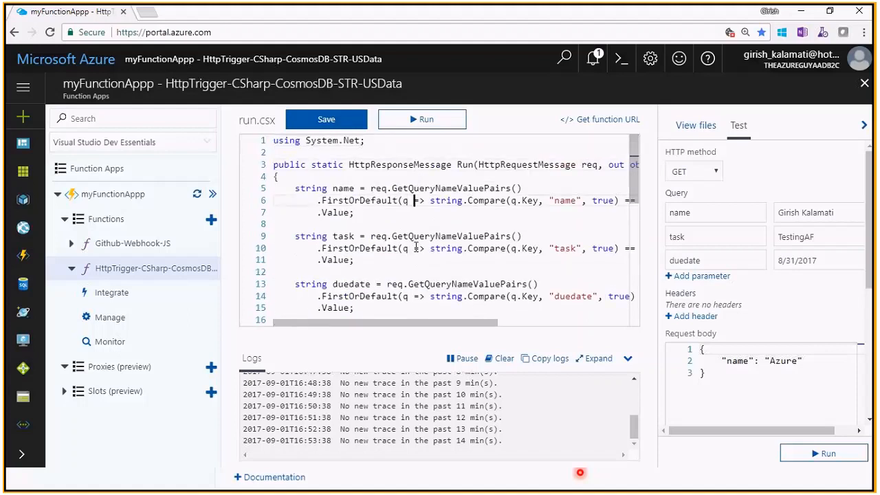
- Compare the name, task and duedate keys in the code with the test query parameters
left_click(413, 211)
left_click(411, 236)
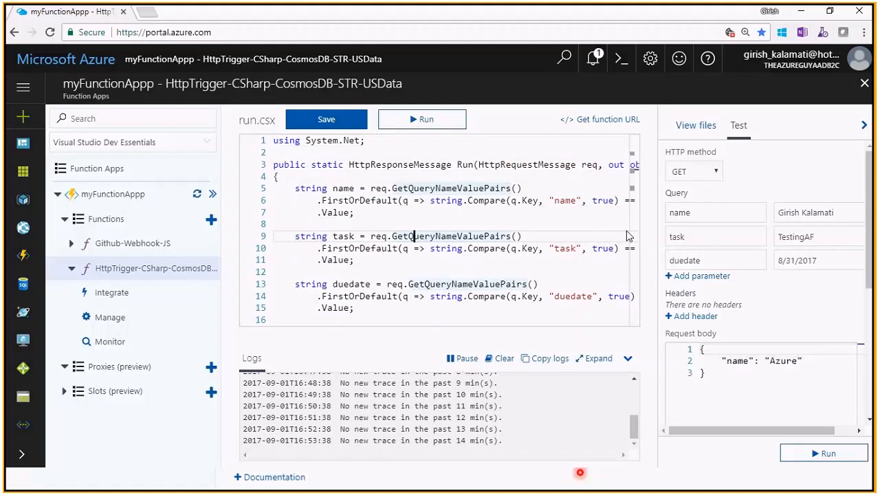
left_click(560, 200)
double_click(560, 200)
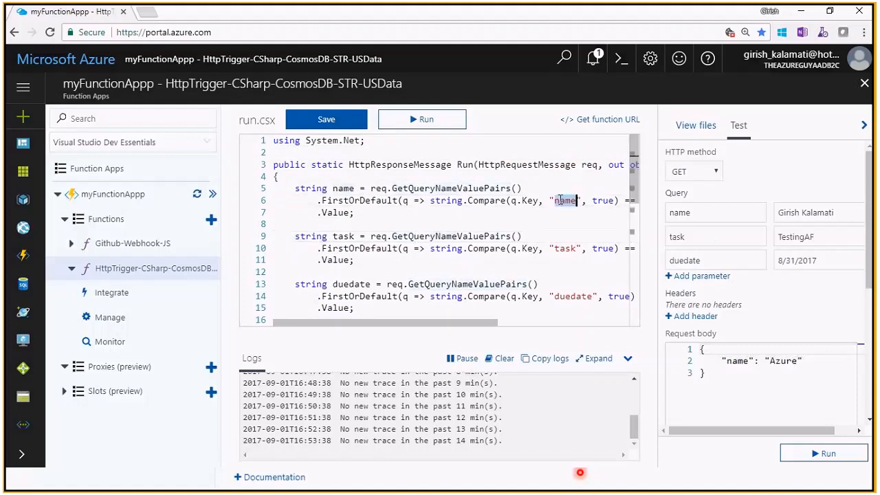
double_click(567, 248)
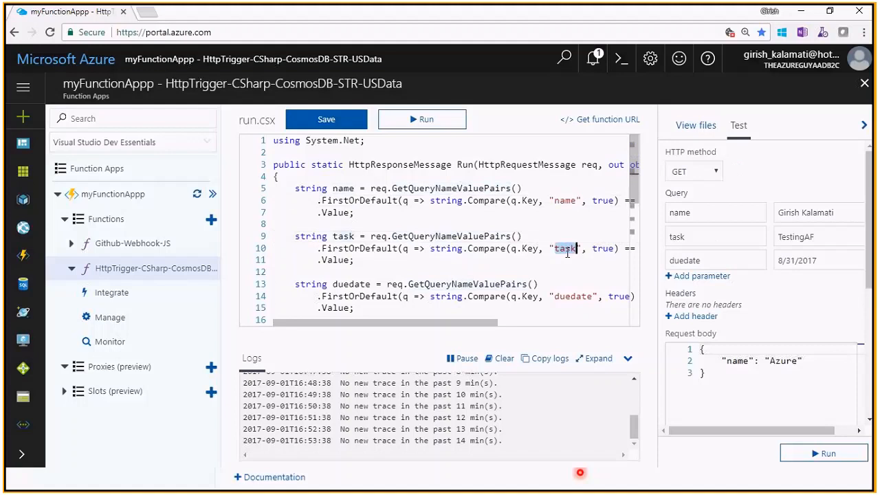
double_click(572, 296)
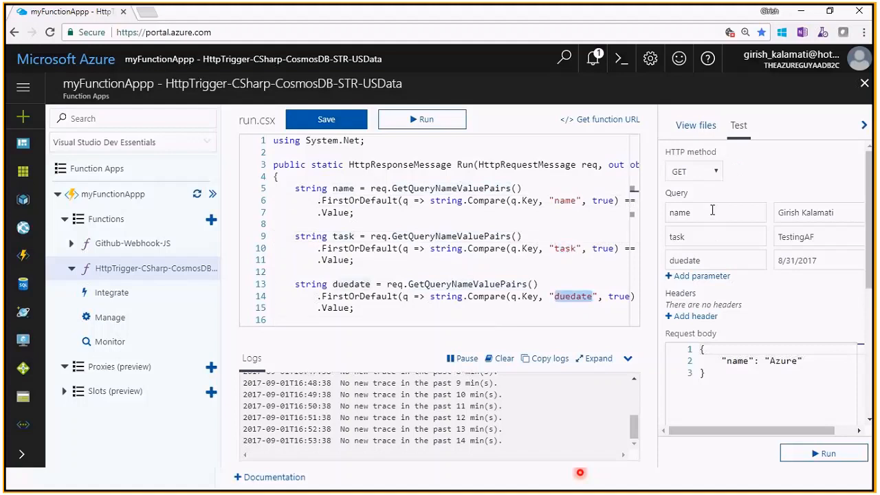
- Set the test query's task to TestingAF1 and duedate to 8/31/2027, append 1 to the name value, and keep the GET method
left_click(827, 238)
type("1")
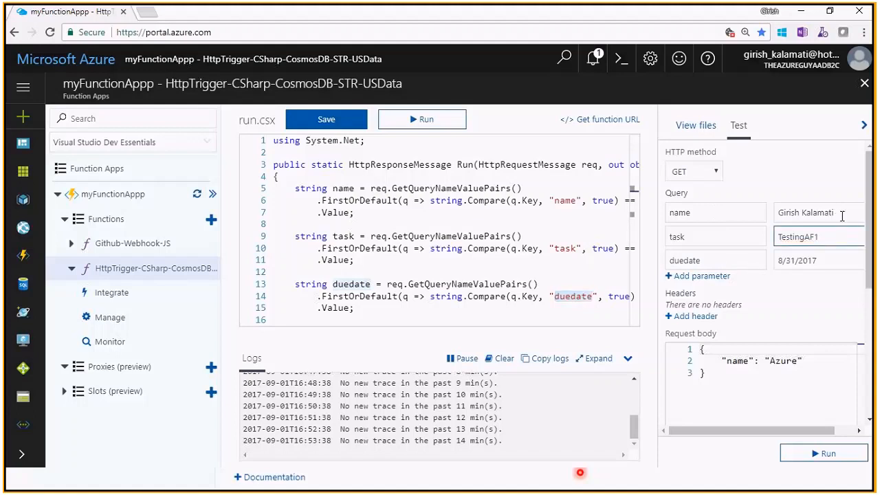
left_click(841, 214)
type("1")
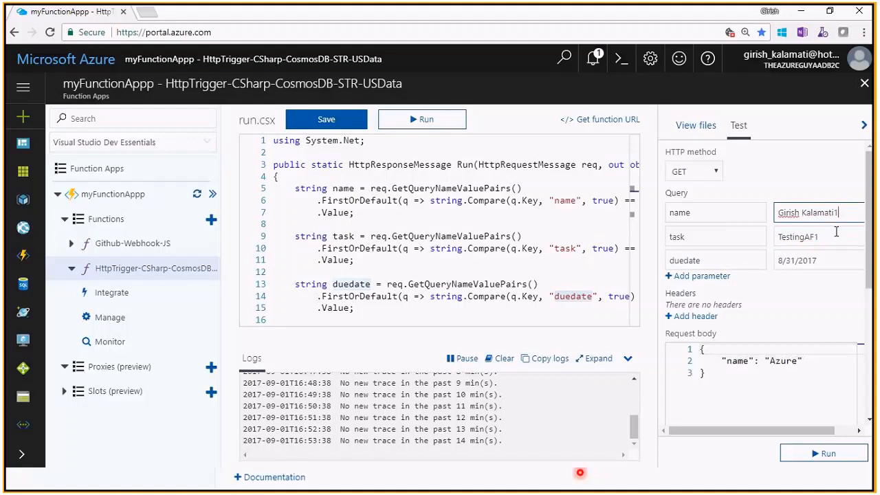
left_click(812, 261)
key("BackSpace")
type("2")
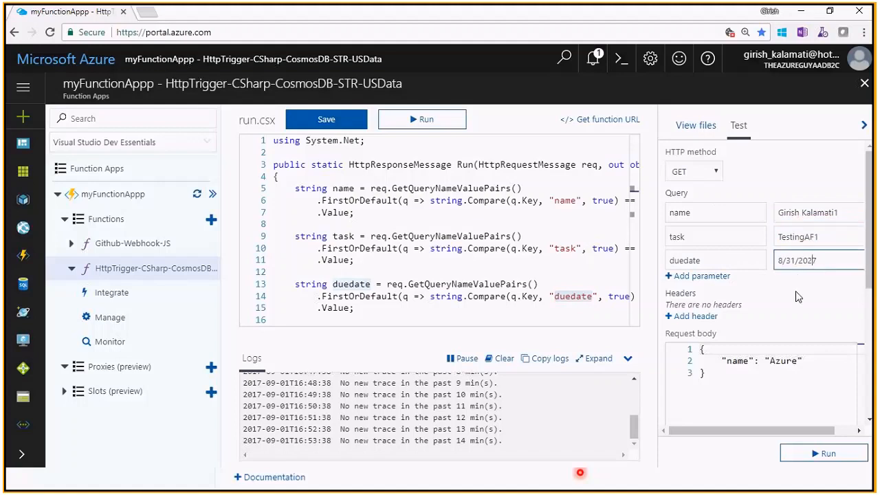
left_click(715, 172)
left_click(715, 174)
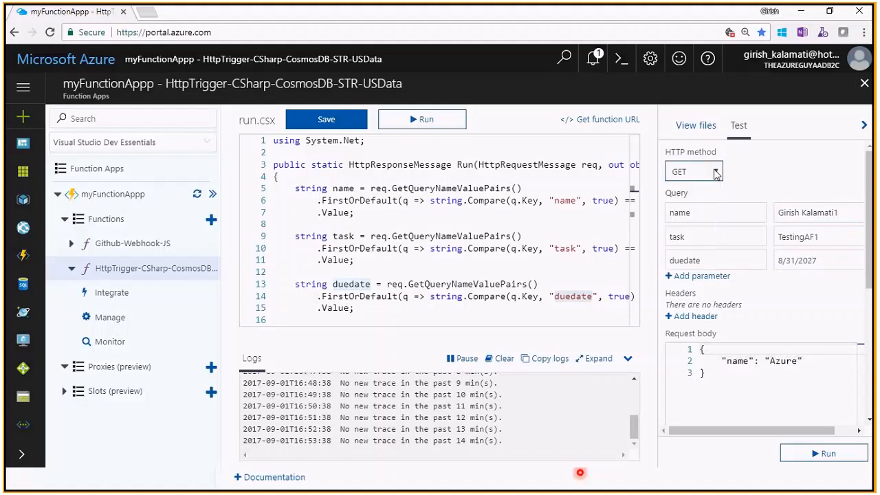
left_click(442, 216)
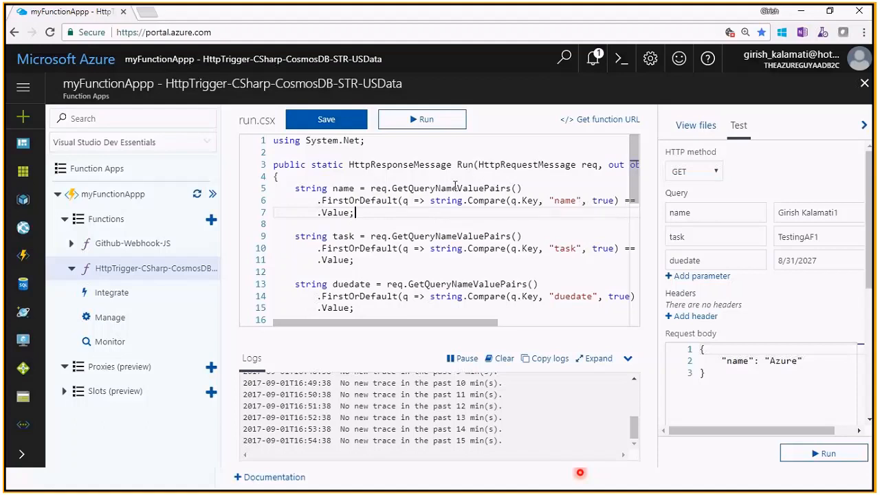
left_click_drag(350, 166, 412, 259)
left_click(423, 269)
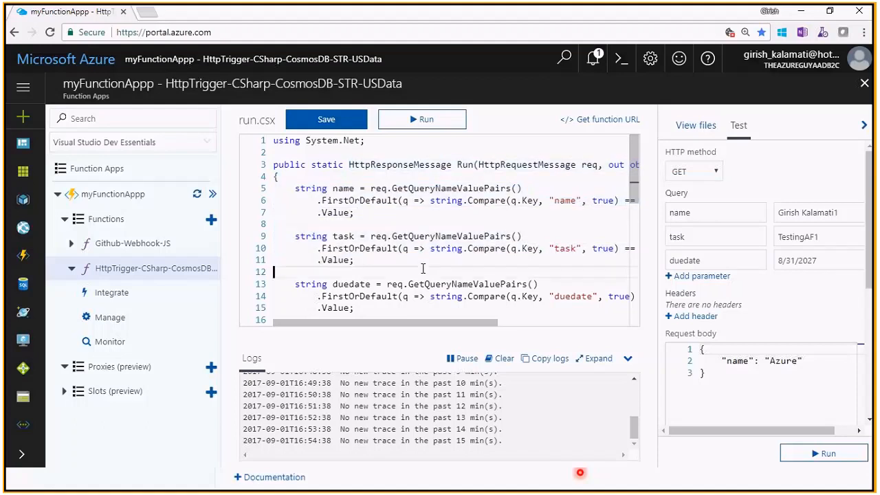
left_click(627, 186)
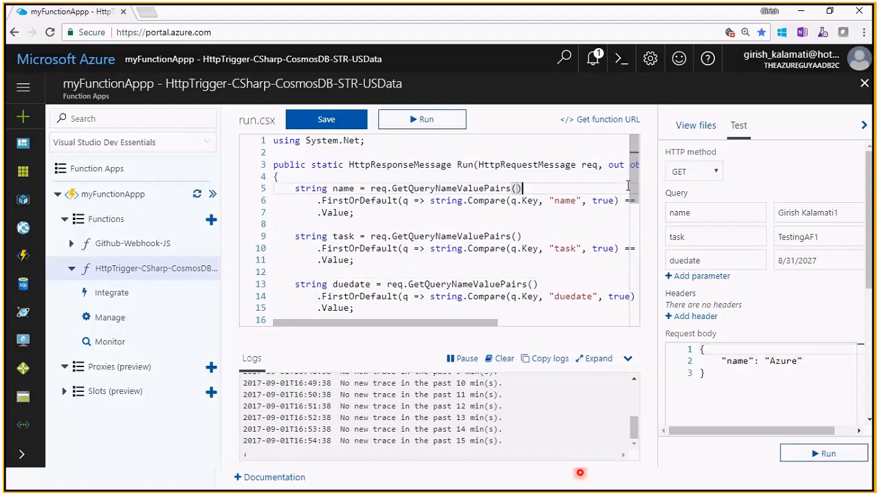
mouse_move(633, 187)
left_mouse_down()
mouse_move(645, 256)
mouse_move(638, 175)
left_mouse_up()
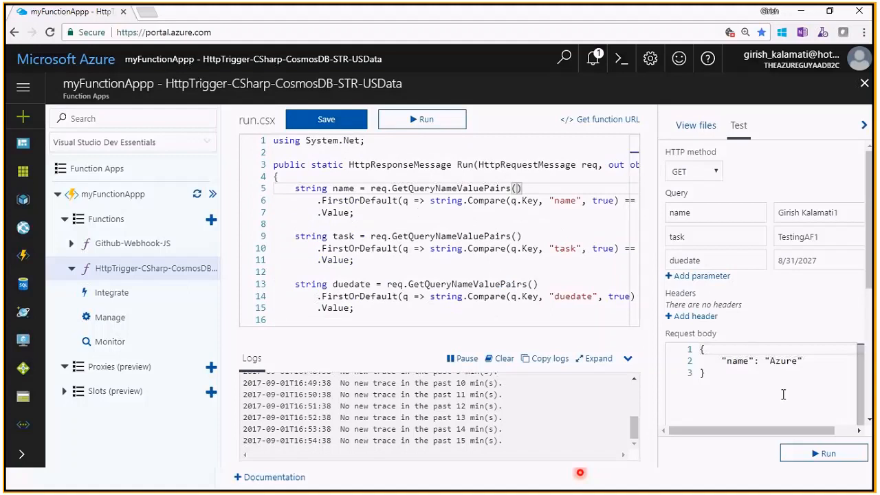
- Check the request body in the test settings and run the function with the entered query parameters
left_click(681, 348)
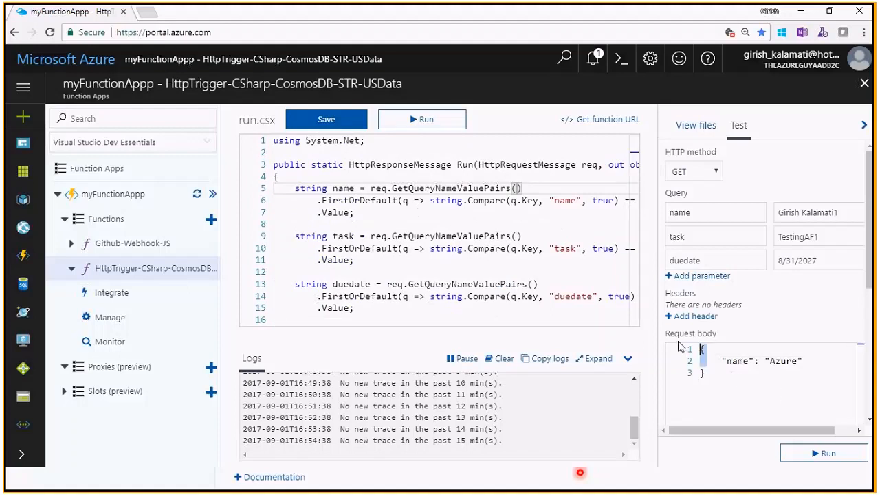
left_click(759, 366)
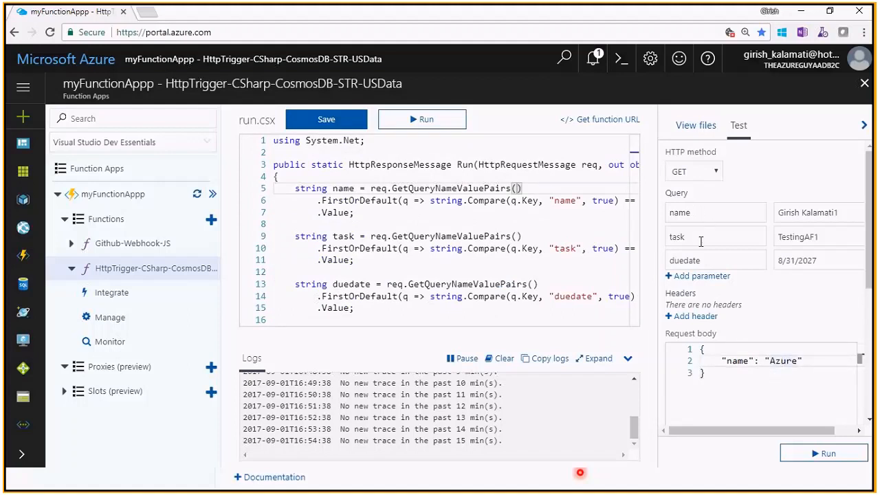
left_click(812, 455)
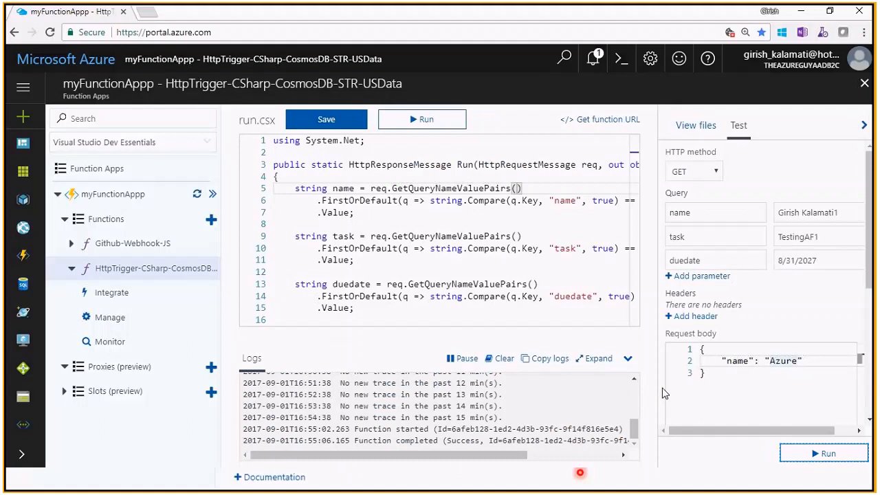
- Examine the newest log entries for the function's run ID, completion status and duration
left_click_drag(480, 455, 395, 452)
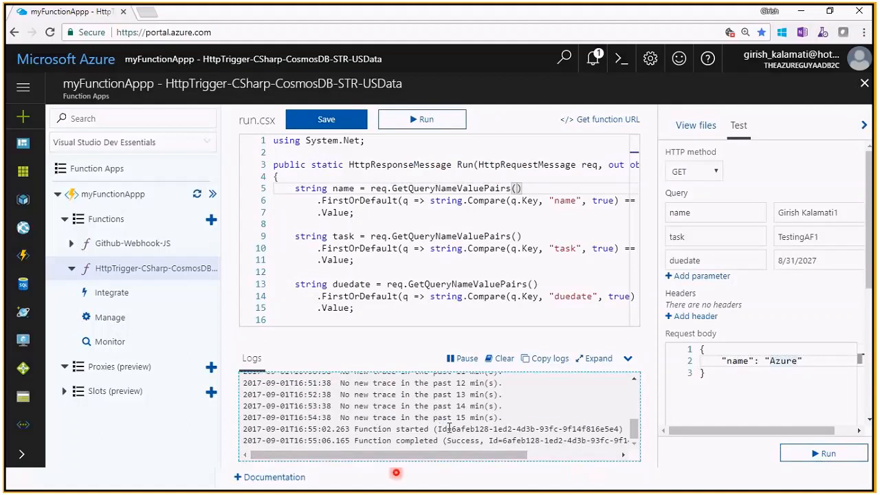
left_click_drag(441, 428, 582, 429)
left_click_drag(502, 456, 593, 454)
left_click_drag(589, 441, 631, 441)
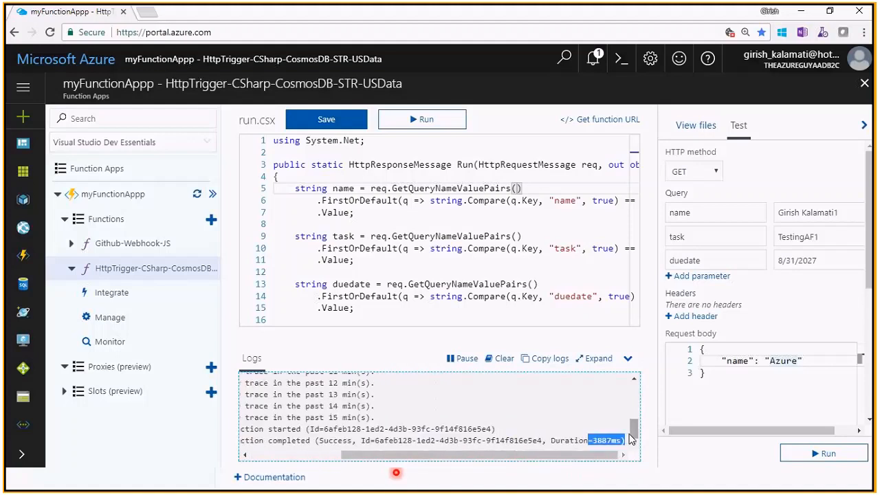
left_click(577, 445)
double_click(605, 440)
left_click(602, 439)
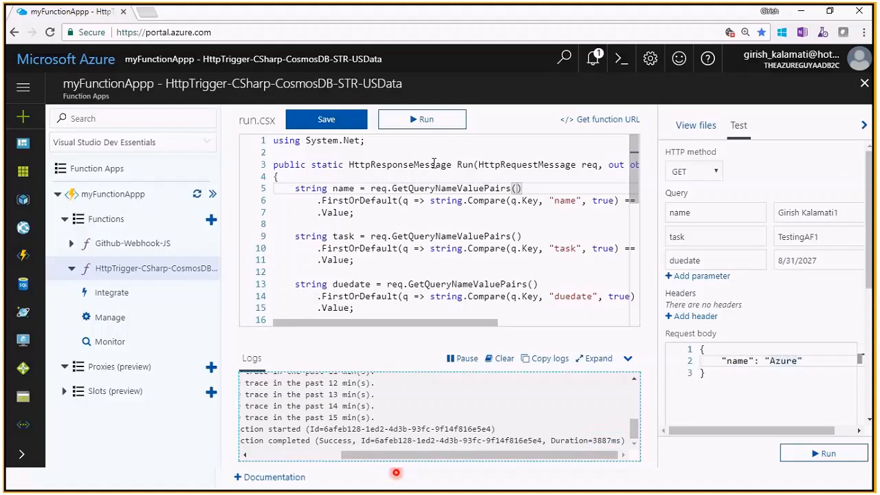
- Examine HttpResponseMessage and HttpRequestMessage in the Run signature and how the code reads the query values
left_click(411, 171)
double_click(406, 164)
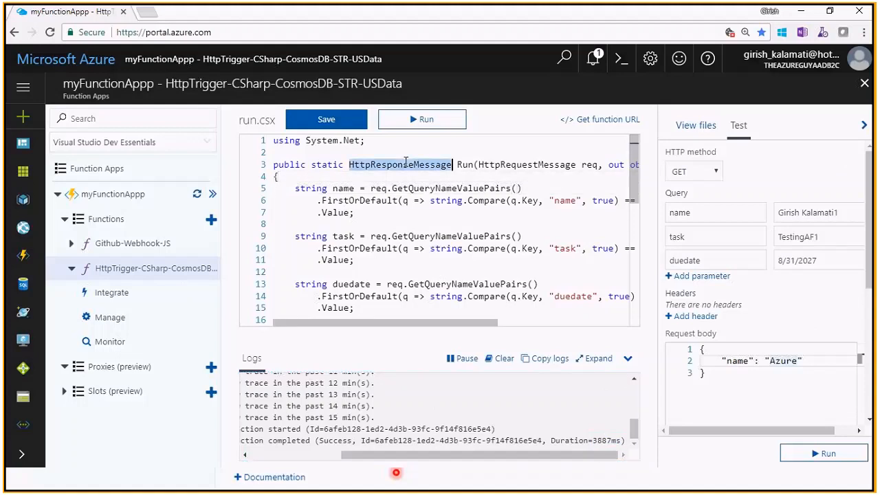
left_click(404, 164)
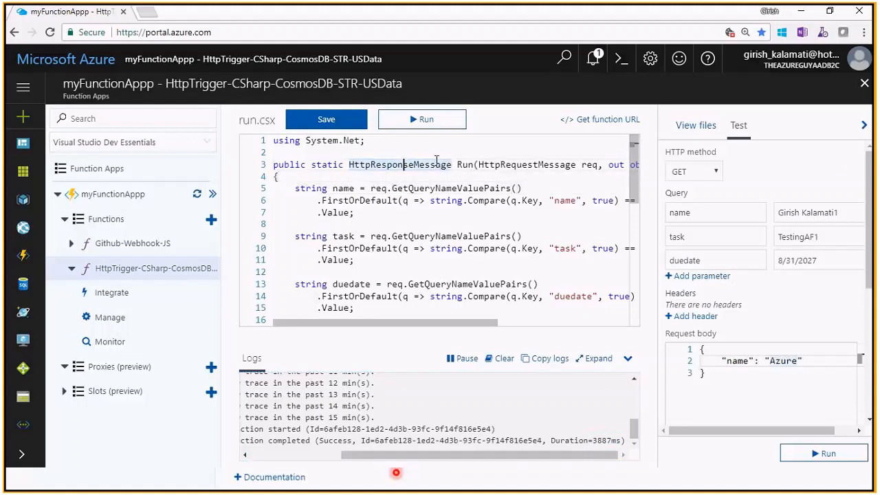
double_click(525, 165)
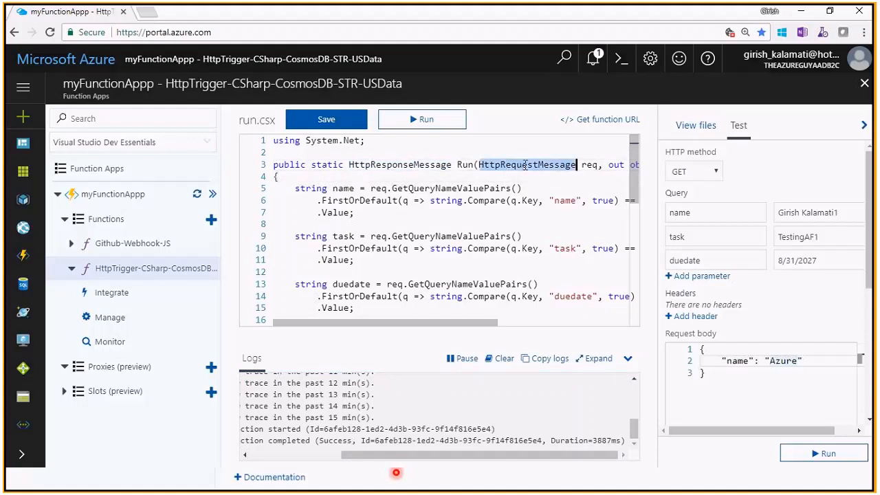
left_click(517, 188)
left_click(512, 202)
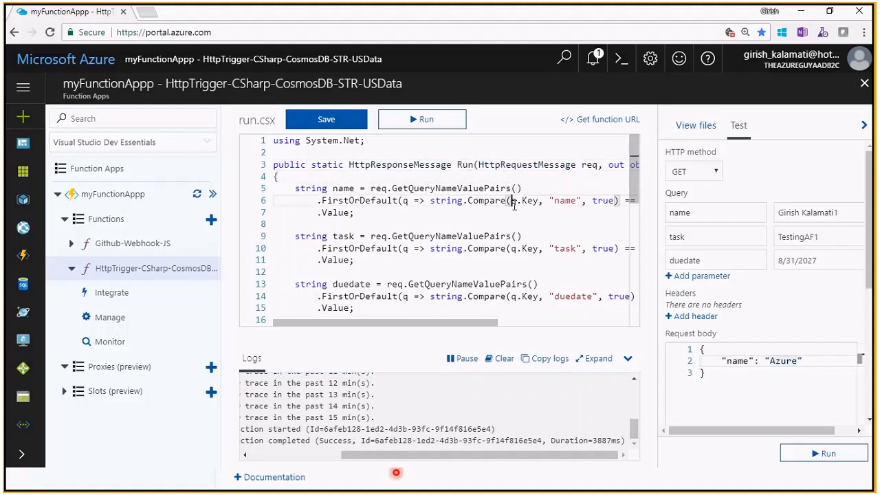
left_click(528, 205)
left_click(556, 261)
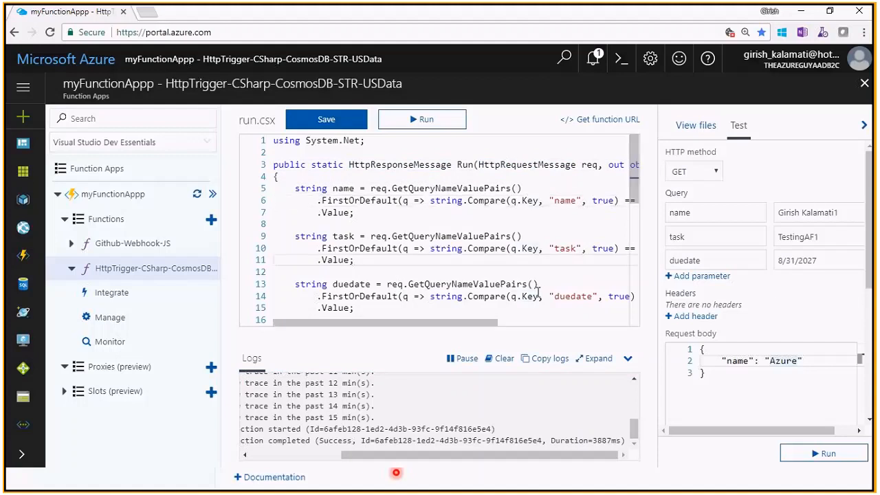
- Review the taskDocument fields and response conditions in run.csx, and open the function's integration settings
left_click_drag(633, 196, 638, 259)
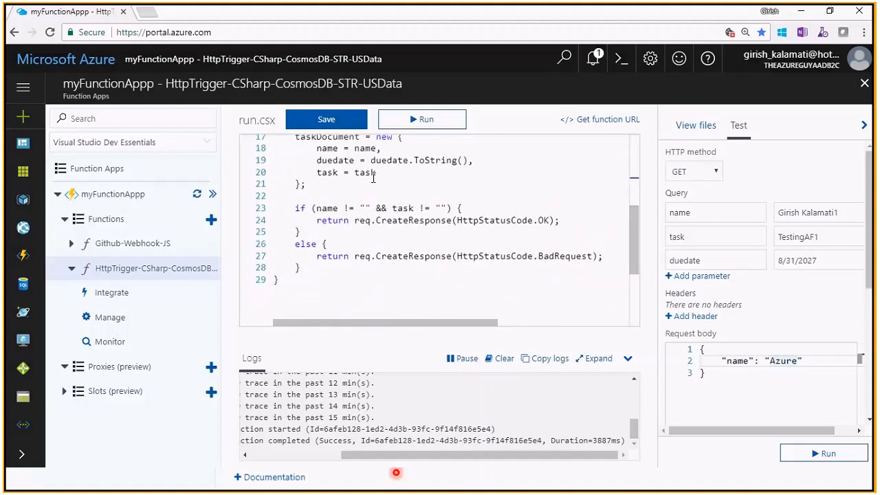
left_click_drag(374, 173, 328, 164)
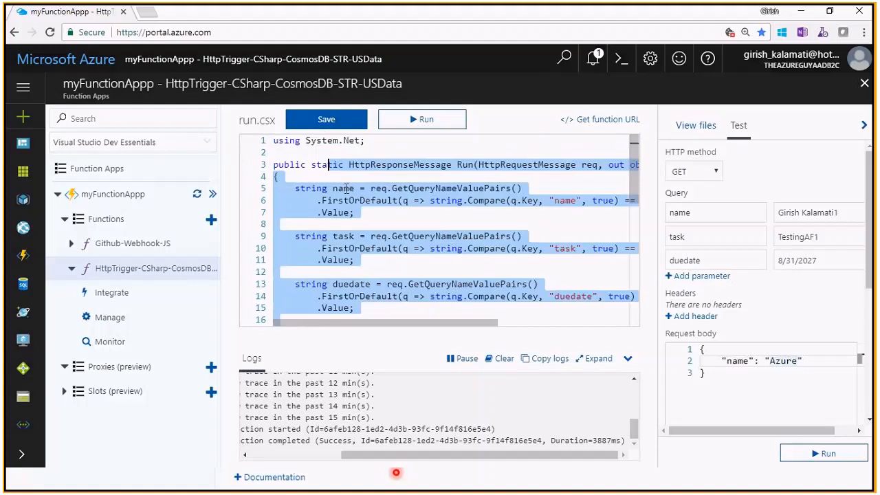
left_click(346, 187)
left_click_drag(633, 165, 654, 275)
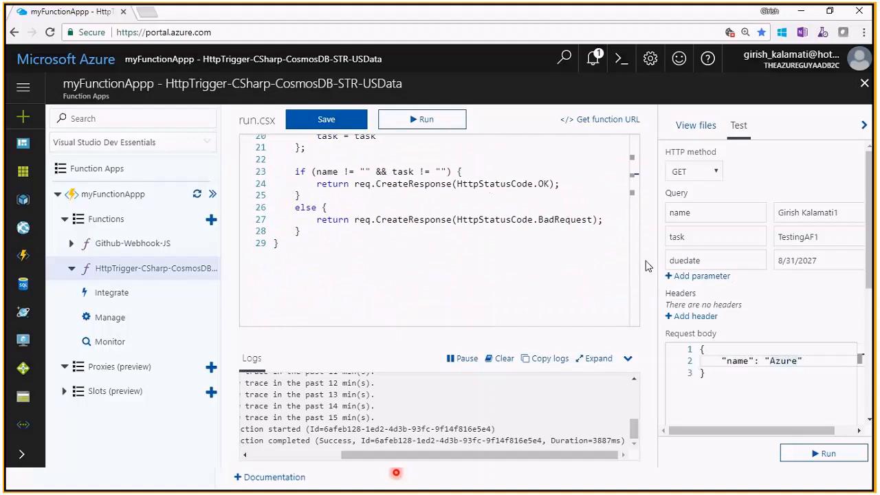
scroll(630, 223, "up", 3)
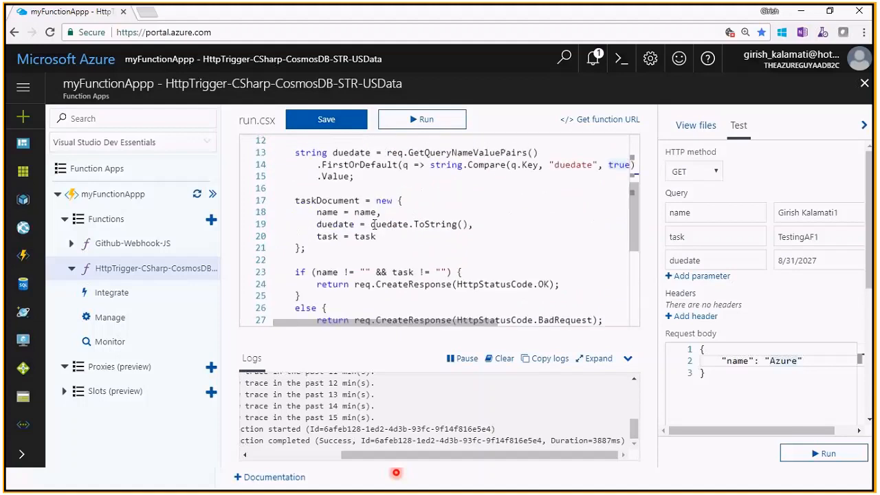
left_click(375, 224)
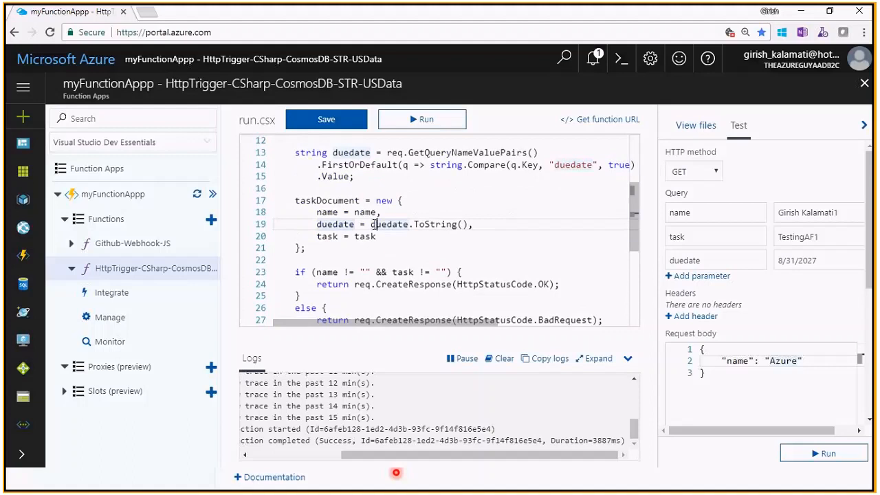
left_click(141, 300)
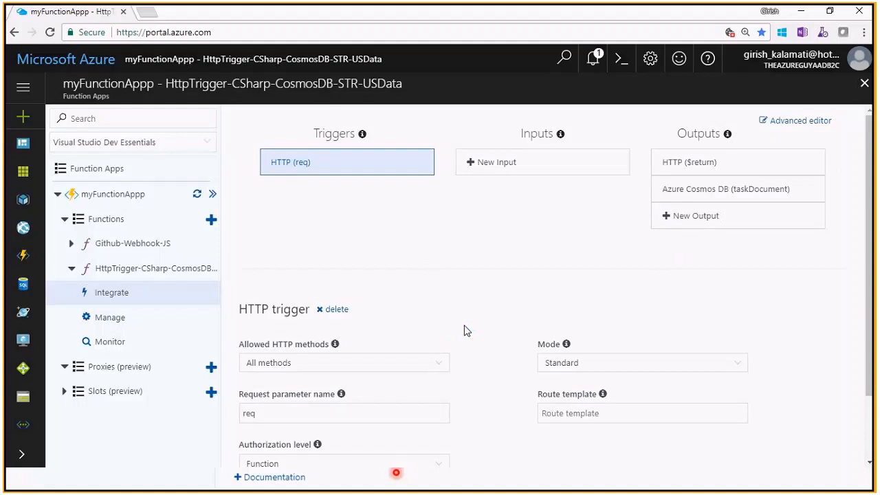
- Switch to the theazureguy-docdb Cosmos DB account overview and refresh its collection list
key("alt+Tab")
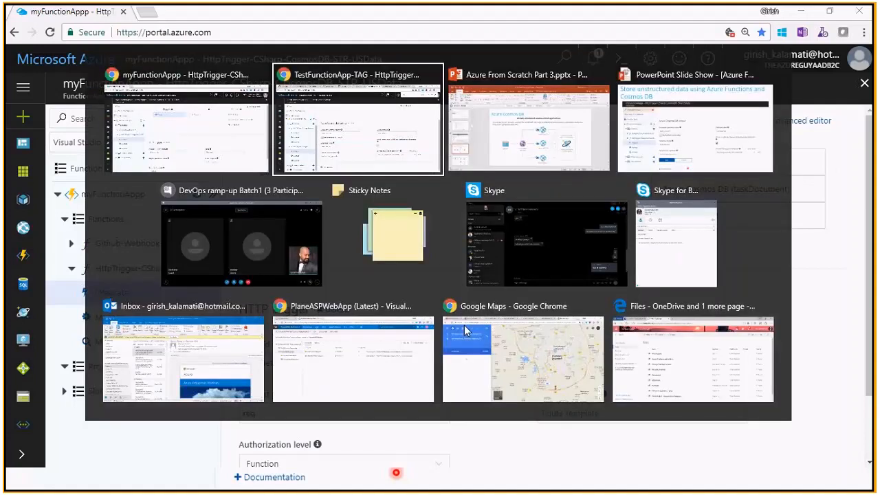
key("alt+Tab")
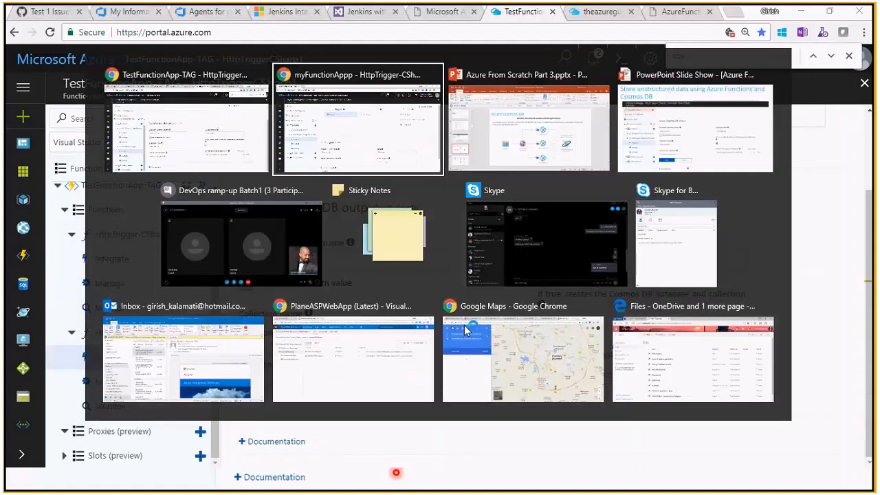
key("alt+Tab")
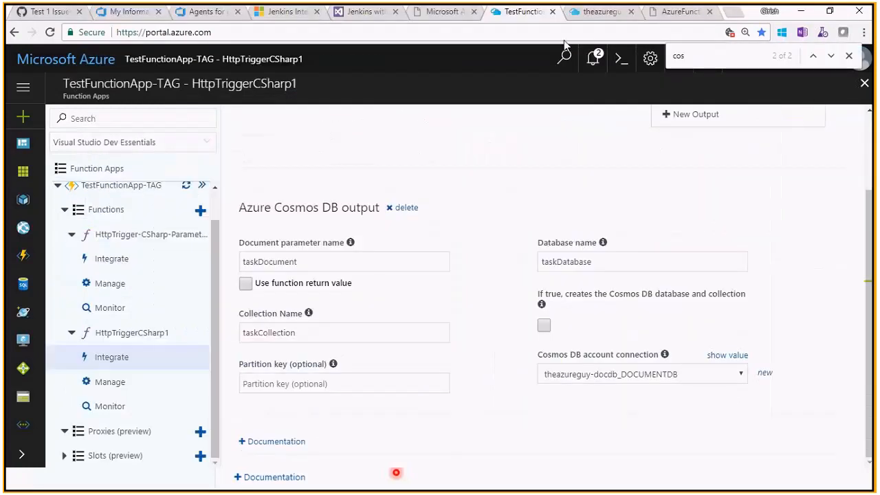
left_click(598, 11)
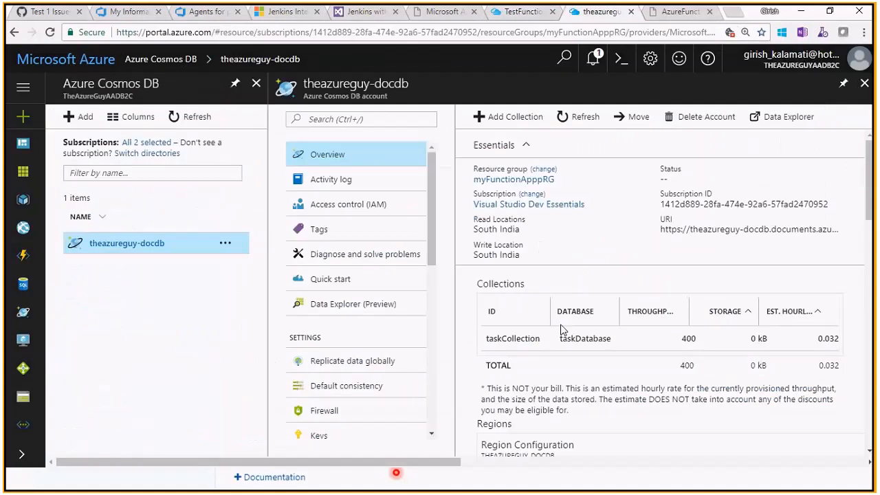
left_click_drag(443, 462, 515, 459)
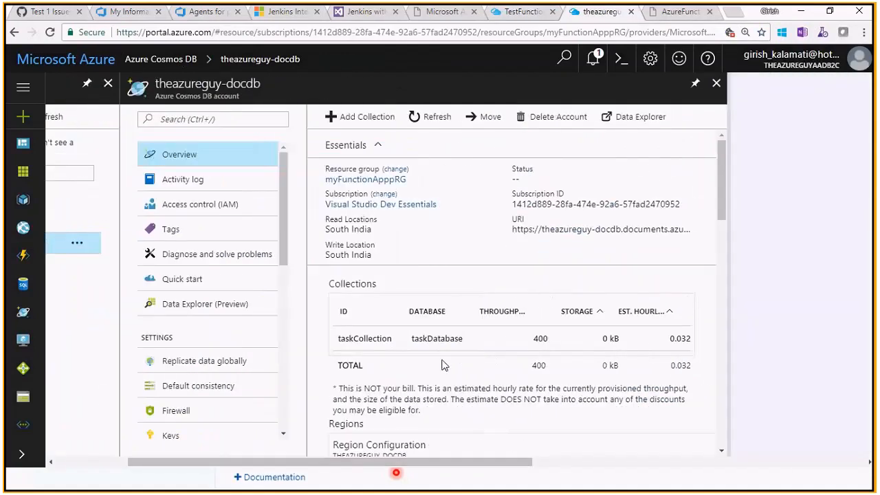
left_click(420, 120)
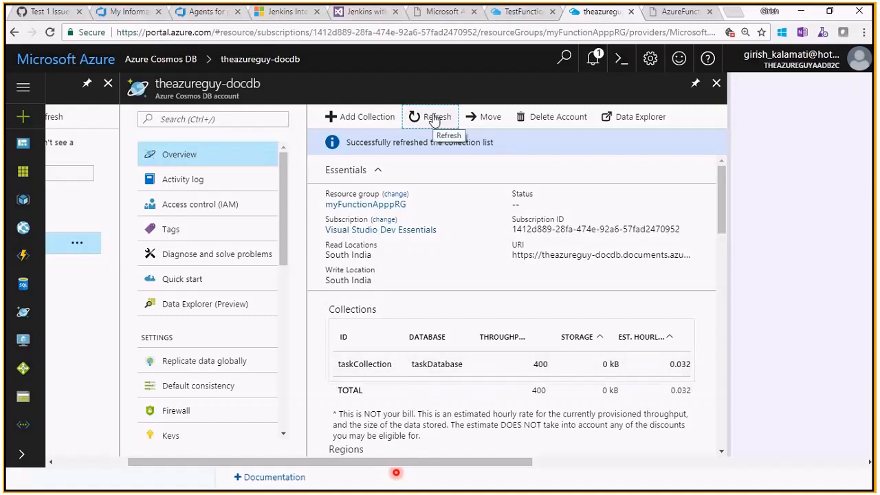
- Open the account's Data Explorer and list the documents of taskCollection in taskDatabase
left_click(421, 374)
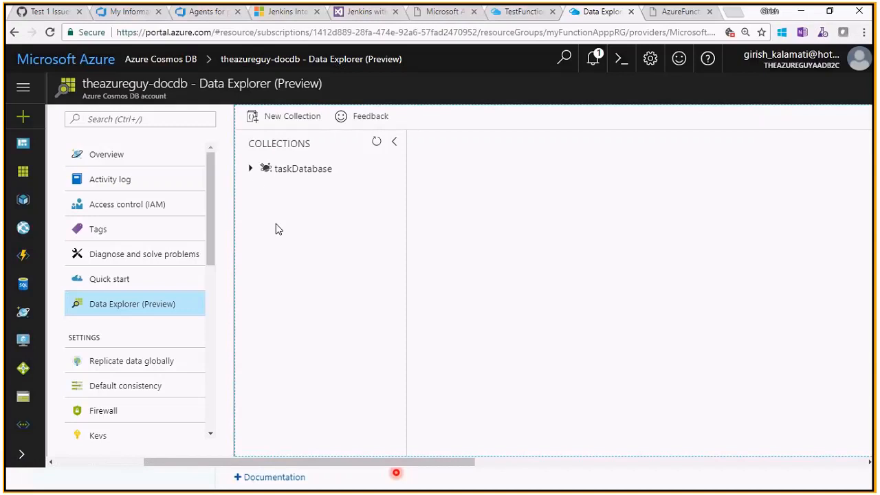
left_click(251, 170)
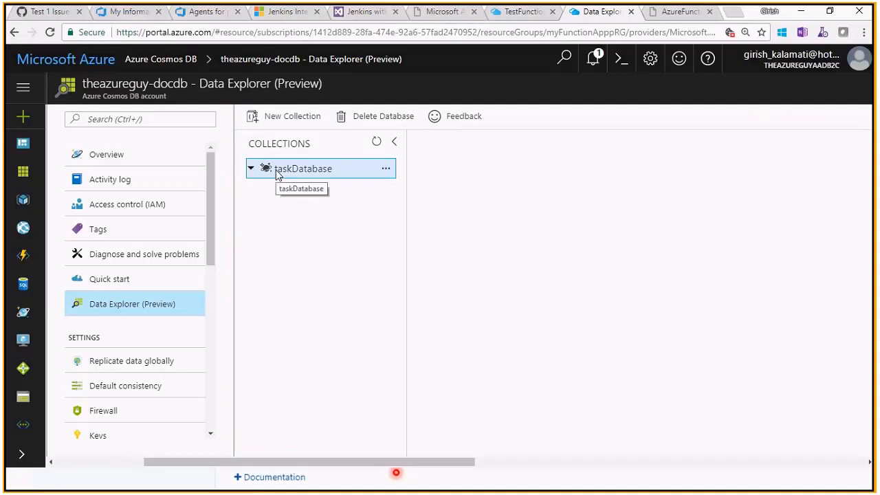
left_click(309, 175)
left_click(250, 170)
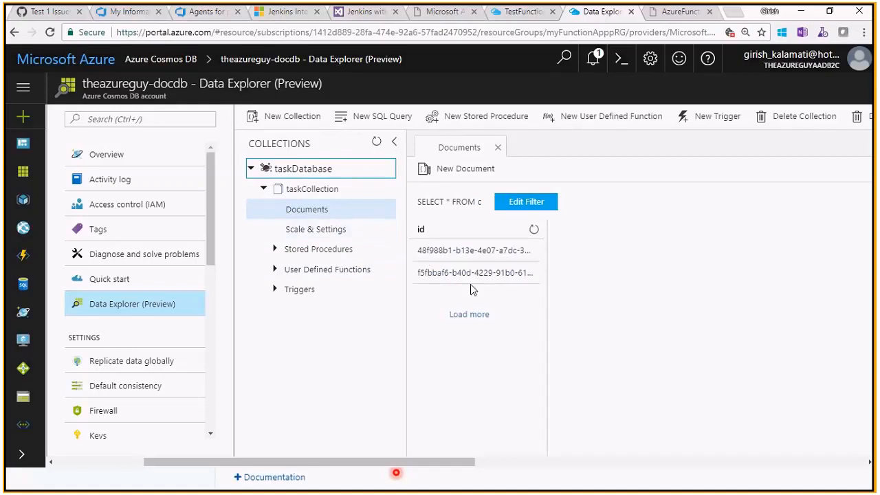
- Open the first document in taskCollection and check its task and duedate values
left_click(473, 260)
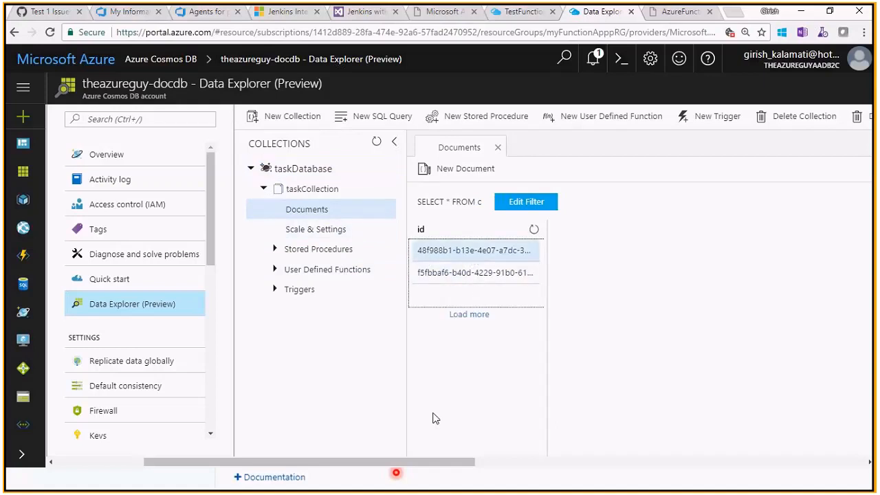
left_click_drag(427, 464, 517, 449)
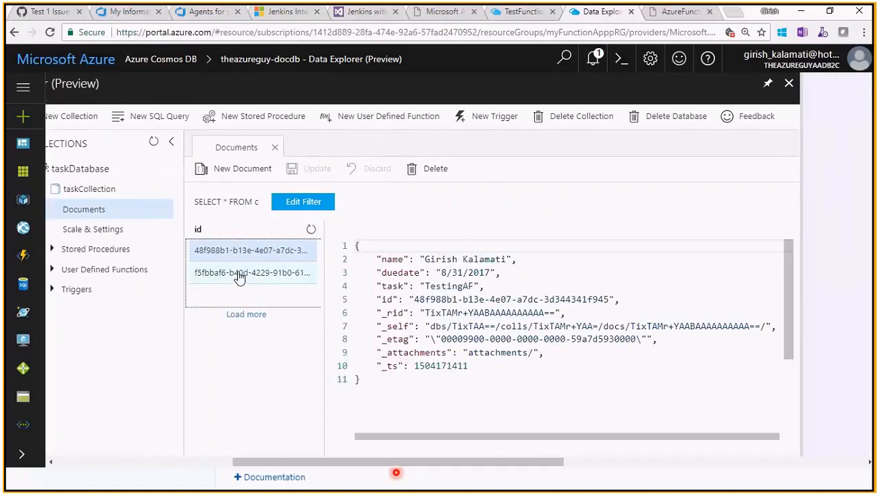
left_click(462, 287)
double_click(462, 286)
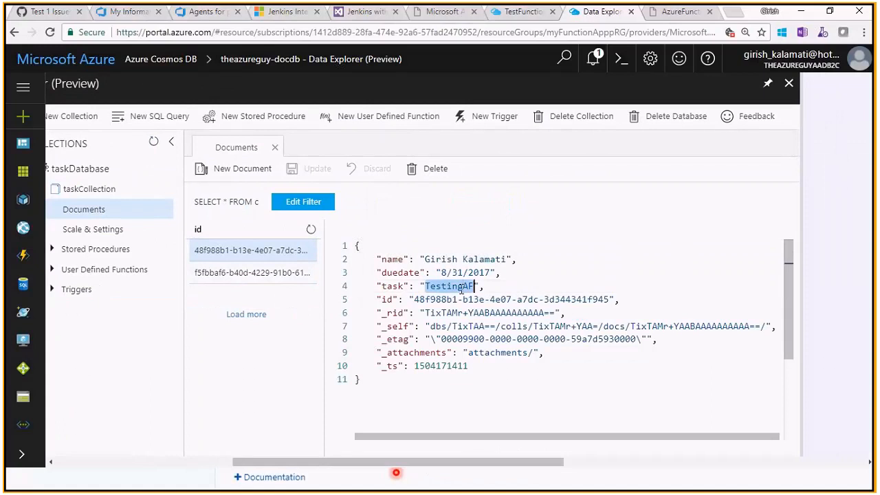
double_click(479, 272)
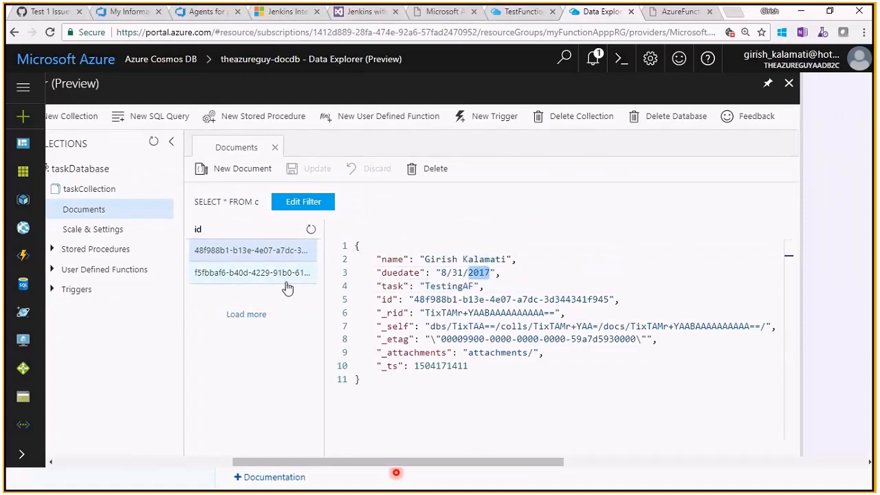
- Open the second document in taskCollection and check that it holds the submitted test values
left_click(281, 275)
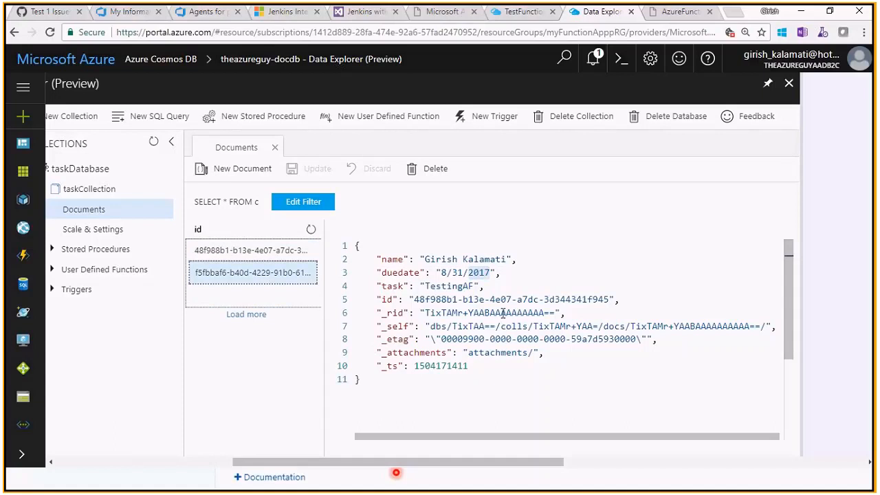
left_click(465, 286)
double_click(282, 273)
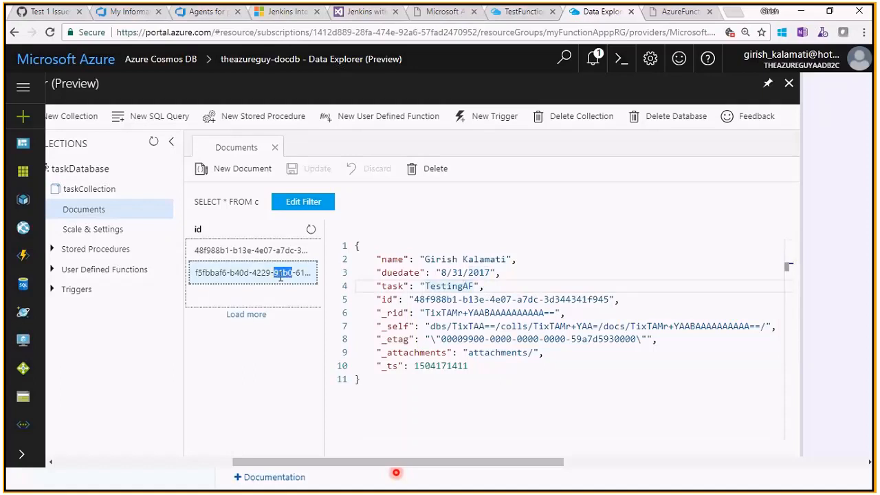
double_click(469, 286)
- Switch between the myFunctionAppp integration settings and the stored document, and return to TestFunctionApp-TAG's Azure Cosmos DB output settings
key("alt+Tab")
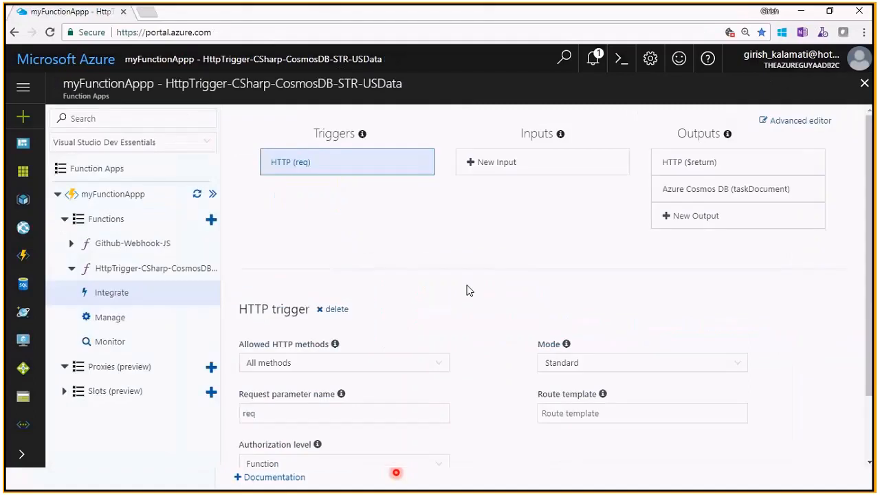
key("alt+Tab")
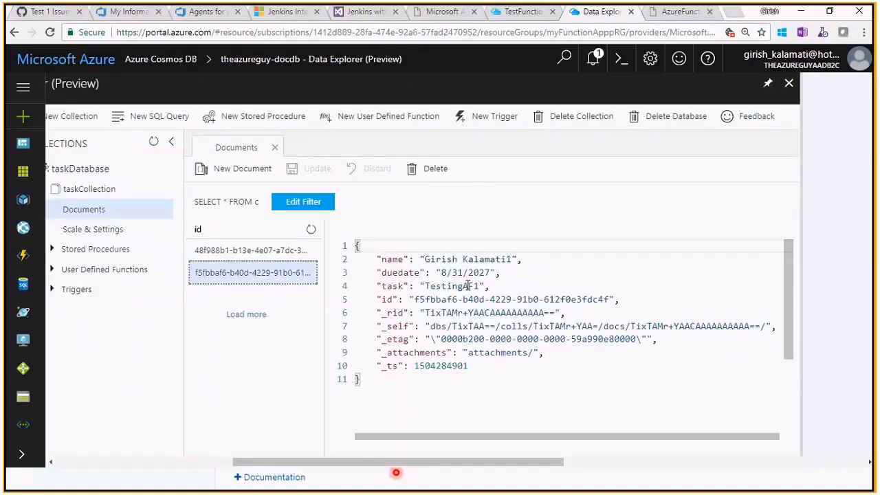
key("alt+Tab")
key("alt+Tab")
key("alt+Tab")
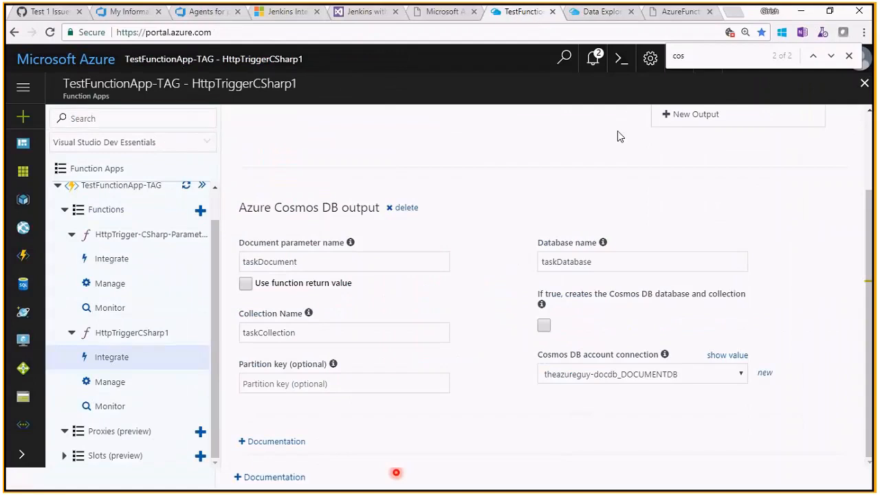
- Review the stored document in Data Explorer and open the HttpTrigger-CSharp-CosmosDB-STR-USData function in the myFunctionAppp window
left_click(602, 12)
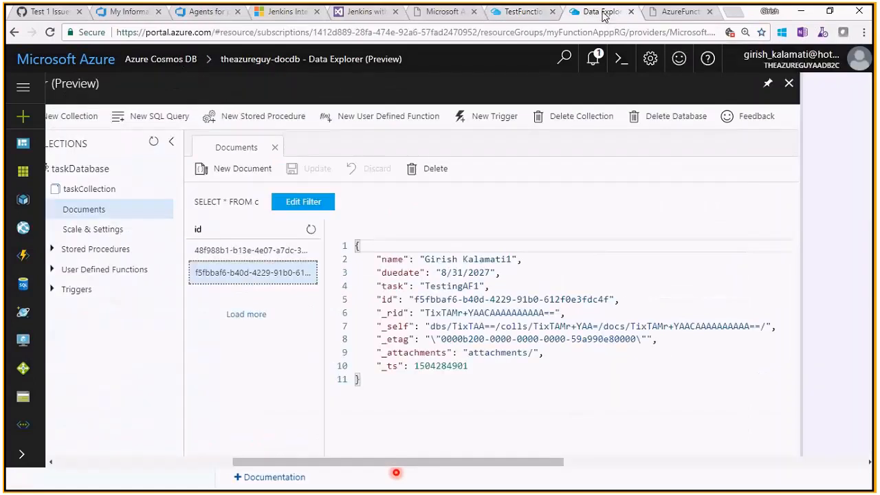
key("alt+Tab")
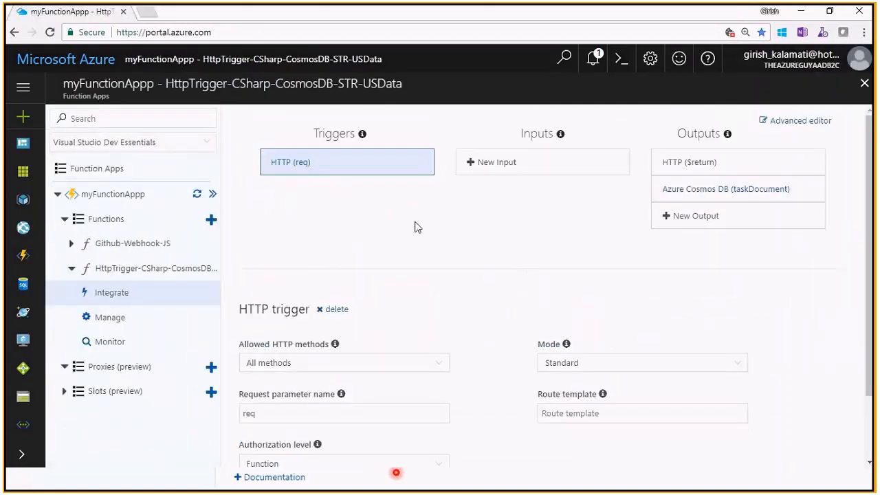
left_click(163, 270)
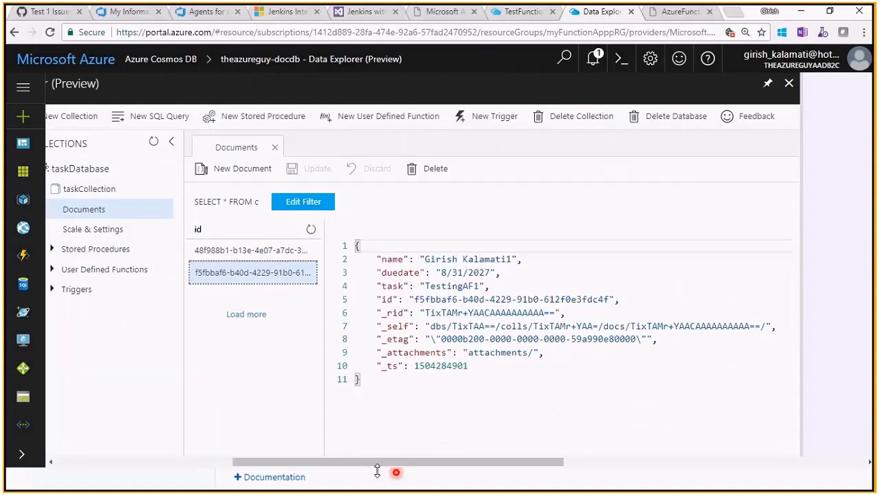
- Open the overview of the theazureguy-docdb account from its Data Explorer and examine the region configuration map
left_click_drag(376, 465, 275, 465)
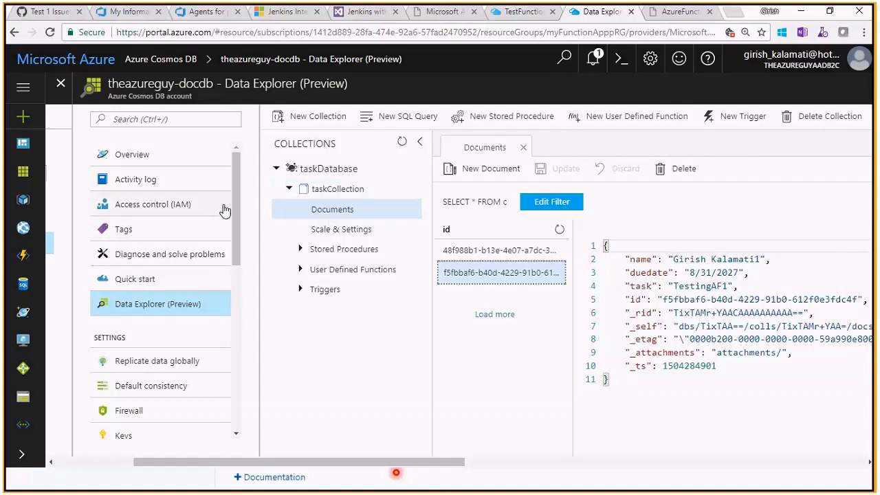
left_click_drag(236, 206, 240, 226)
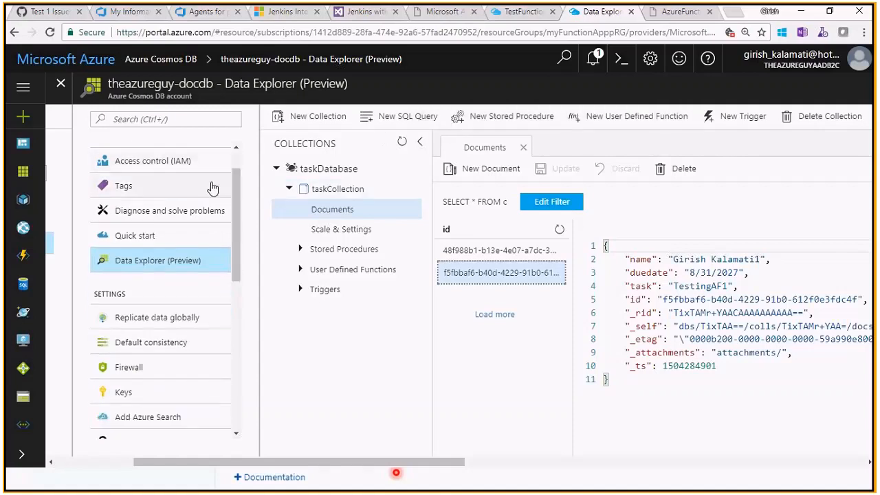
scroll(231, 196, "up", 1)
left_click(127, 156)
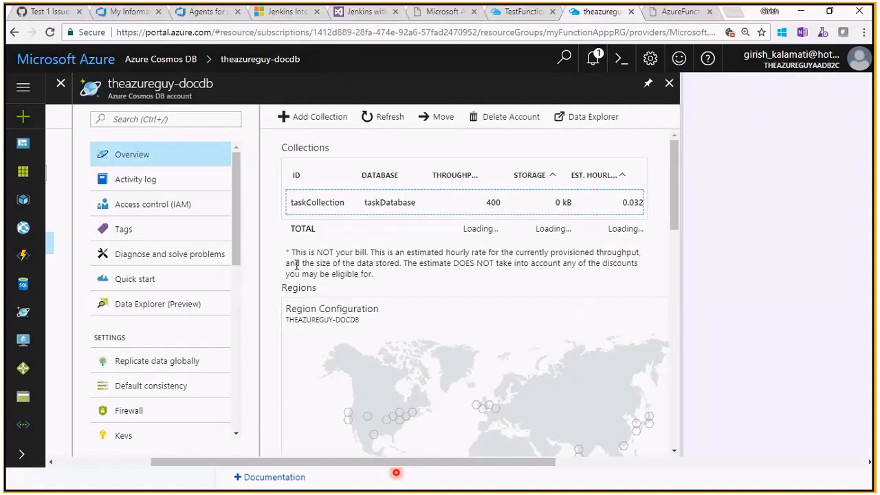
left_click_drag(674, 211, 673, 305)
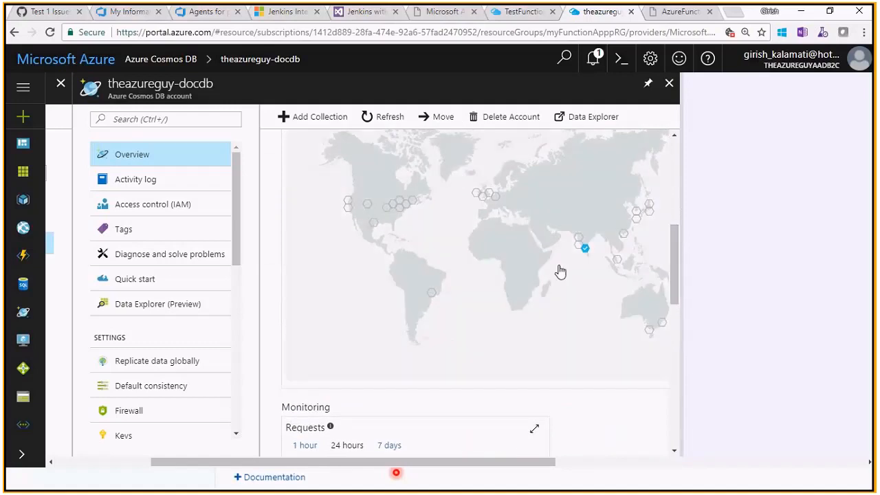
left_click(484, 204)
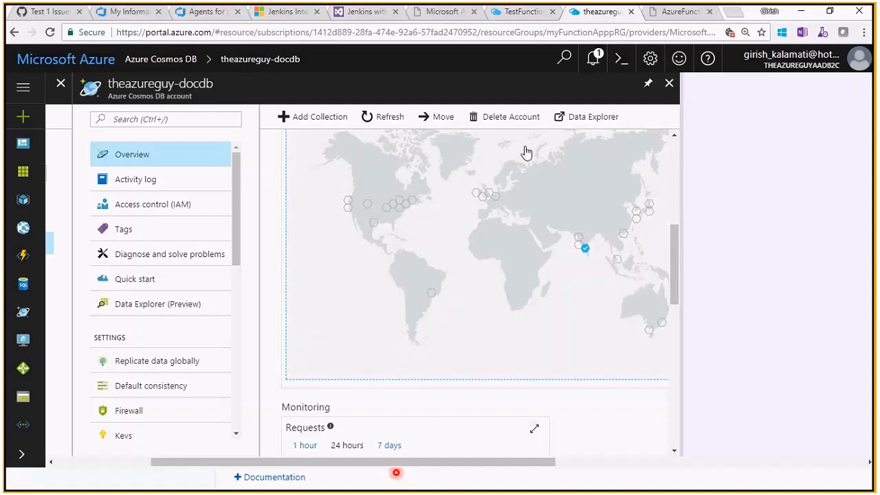
- Refresh the account's collection list and open its Replicate data globally settings
left_click(389, 118)
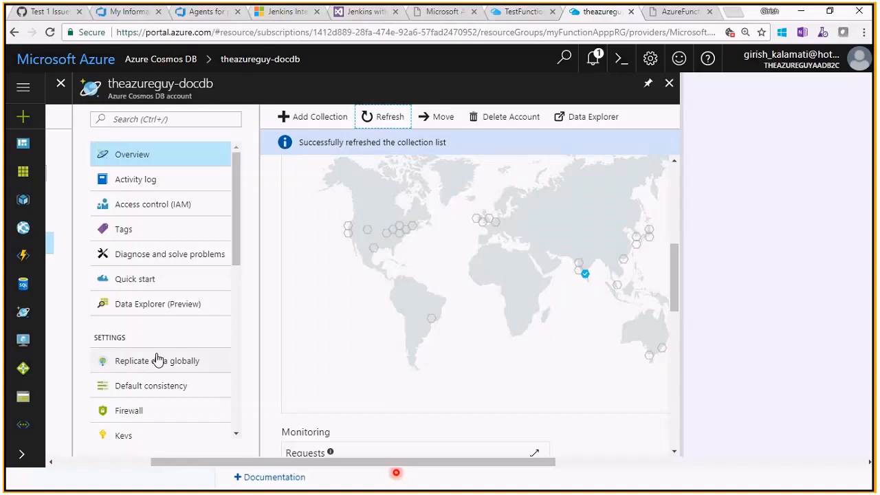
left_click(187, 360)
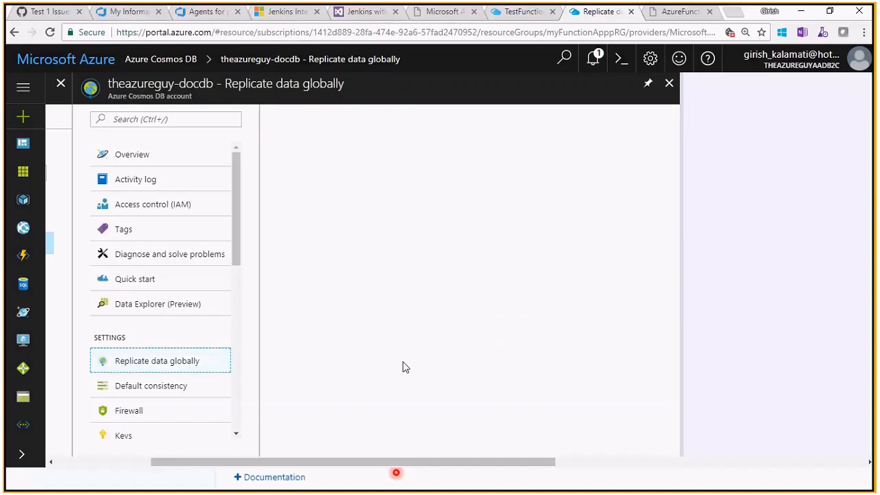
left_click(204, 367)
- Return to the theazureguy-docdb overview, examine the available regions and open Replicate data globally from the region map
left_click(168, 158)
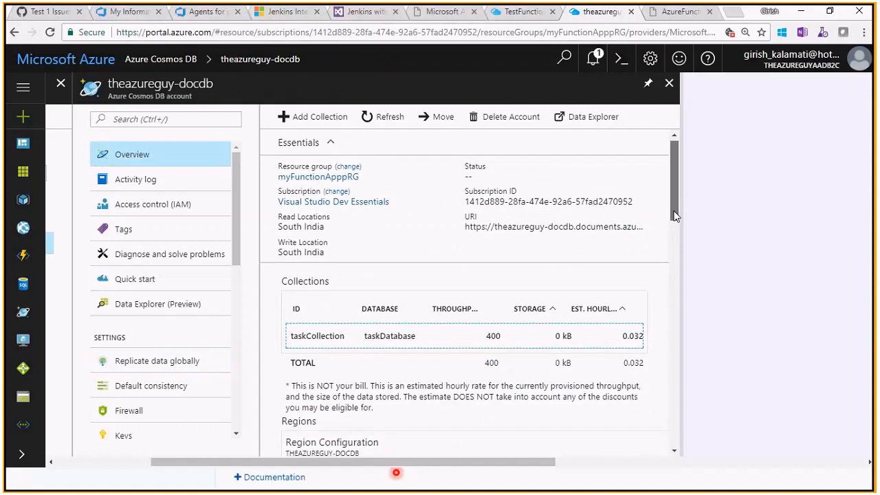
left_click_drag(674, 216, 678, 261)
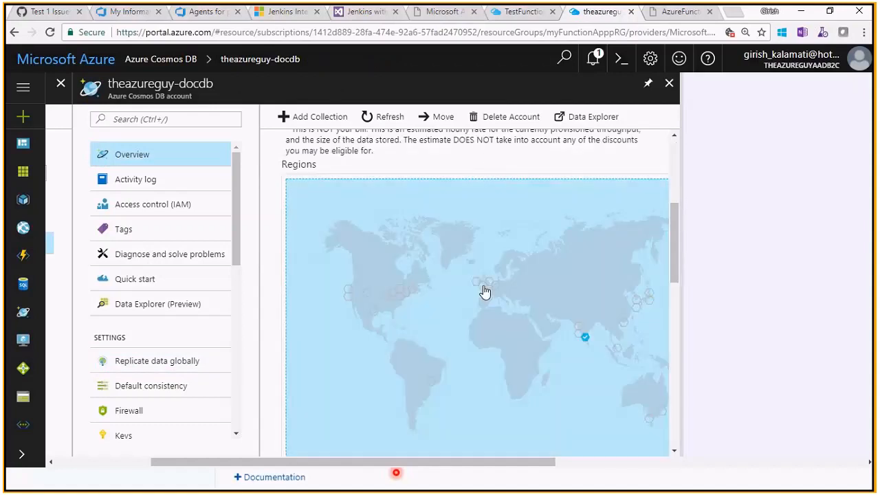
mouse_move(680, 276)
left_mouse_down()
mouse_move(689, 444)
mouse_move(679, 263)
mouse_move(679, 282)
left_mouse_up()
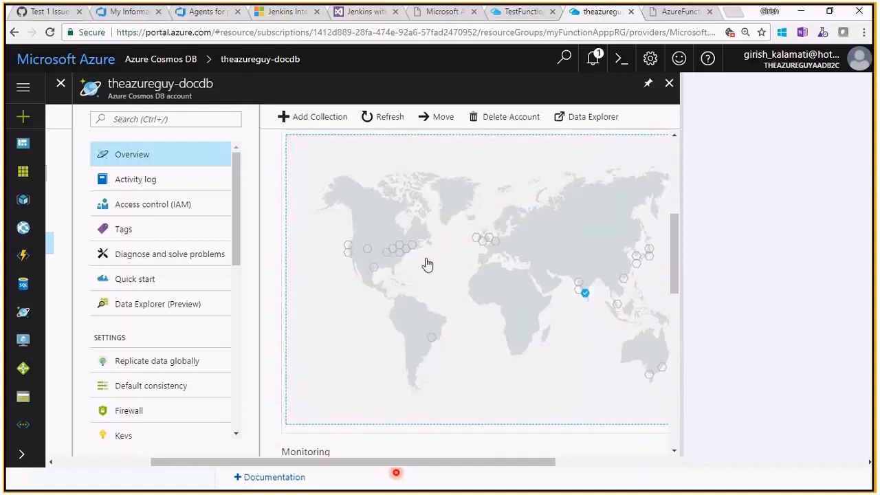
triple_click(413, 252)
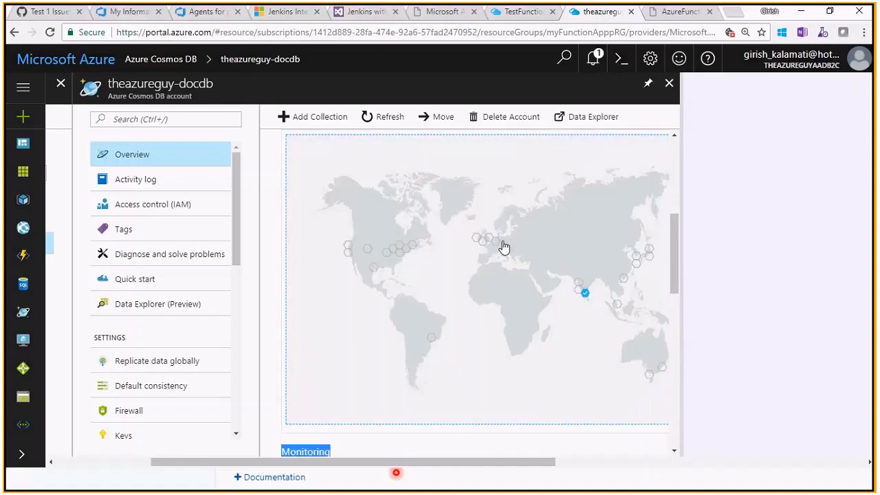
left_click(503, 246)
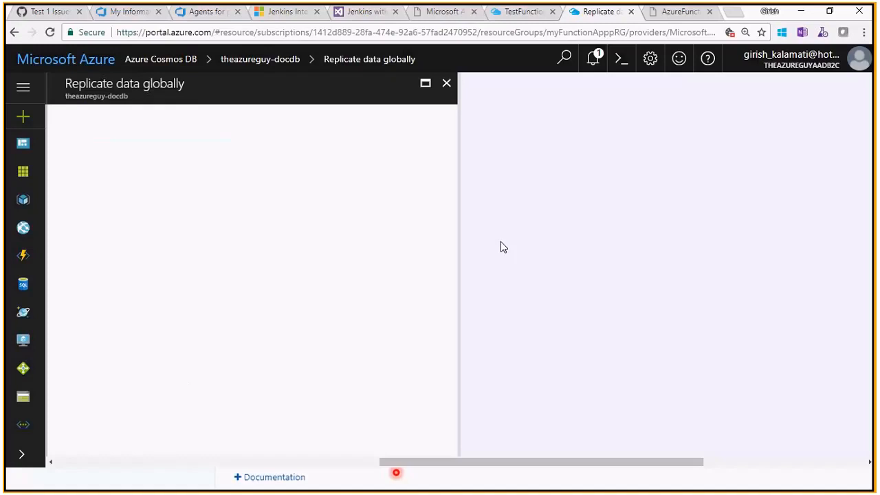
- Switch to the browser window showing the myFunctionAppp function
key("alt+Tab")
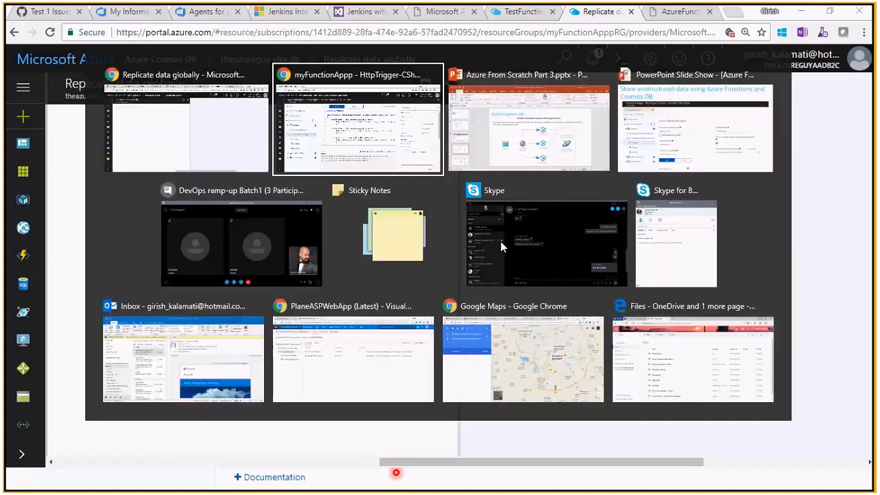